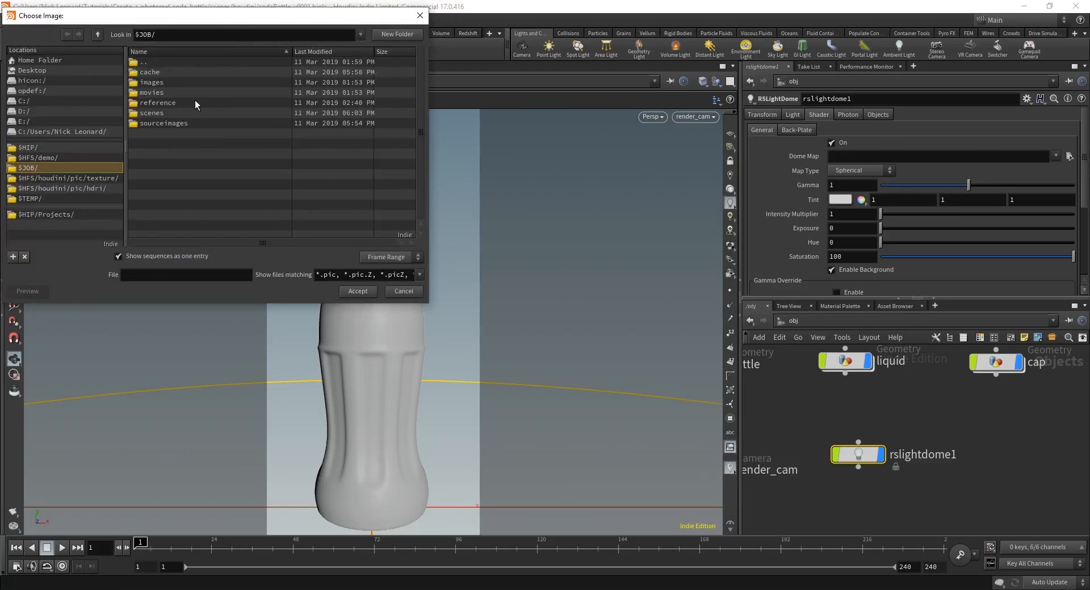
Step: Load sourceimages/hdris ROOFTOP .exr as the dome map and set dome exposure to 1.25
double_click(156, 123)
double_click(149, 73)
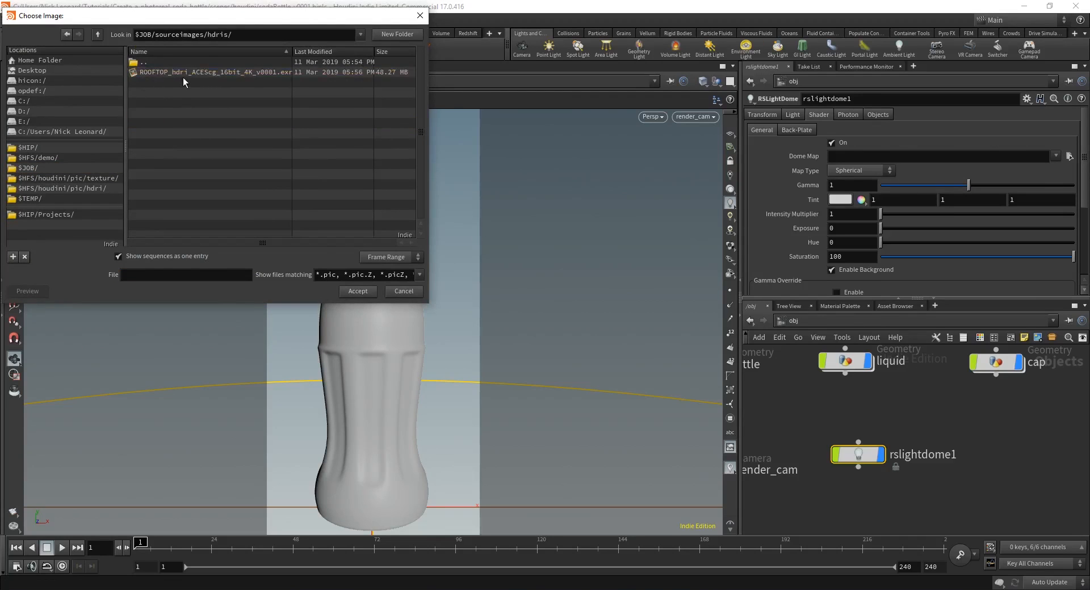
double_click(183, 72)
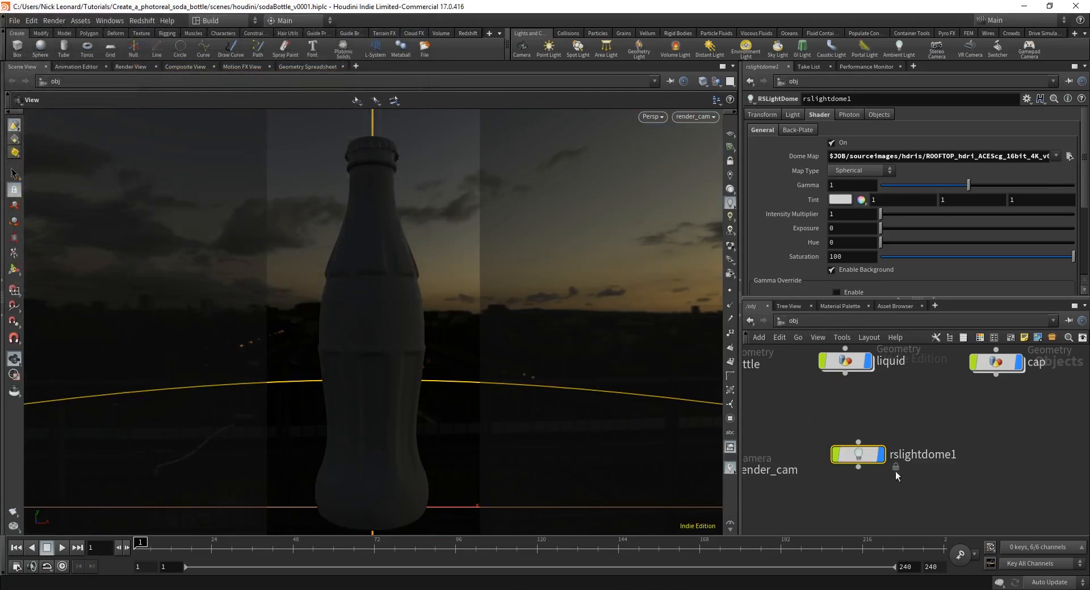
left_click(846, 228)
type("1.25")
key("Return")
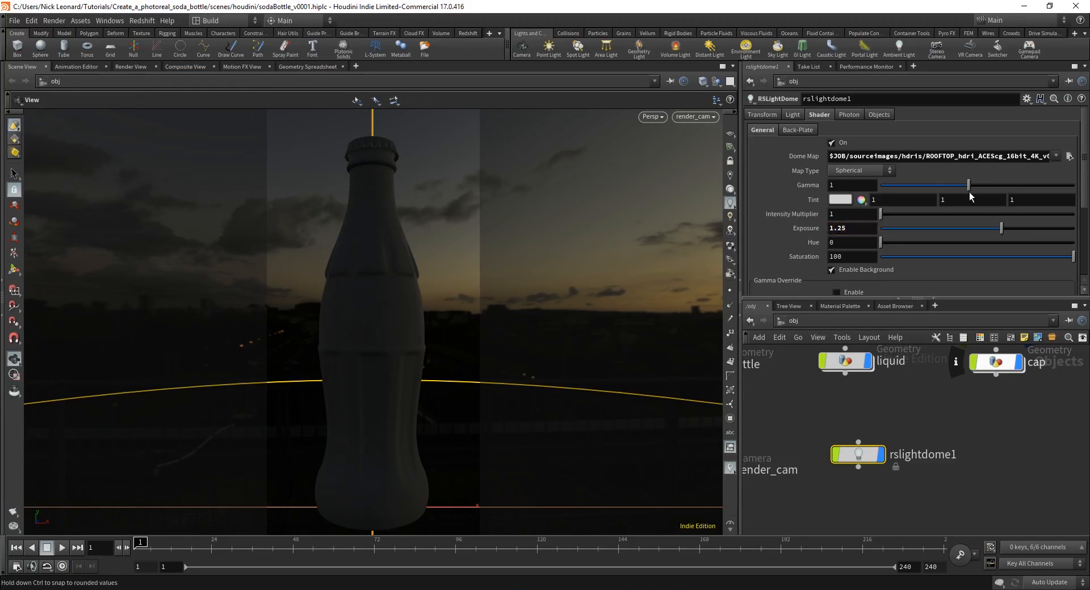
left_click(793, 116)
Step: Turn off Enabled In Viewports for the dome light and make room in the network
left_click(861, 155)
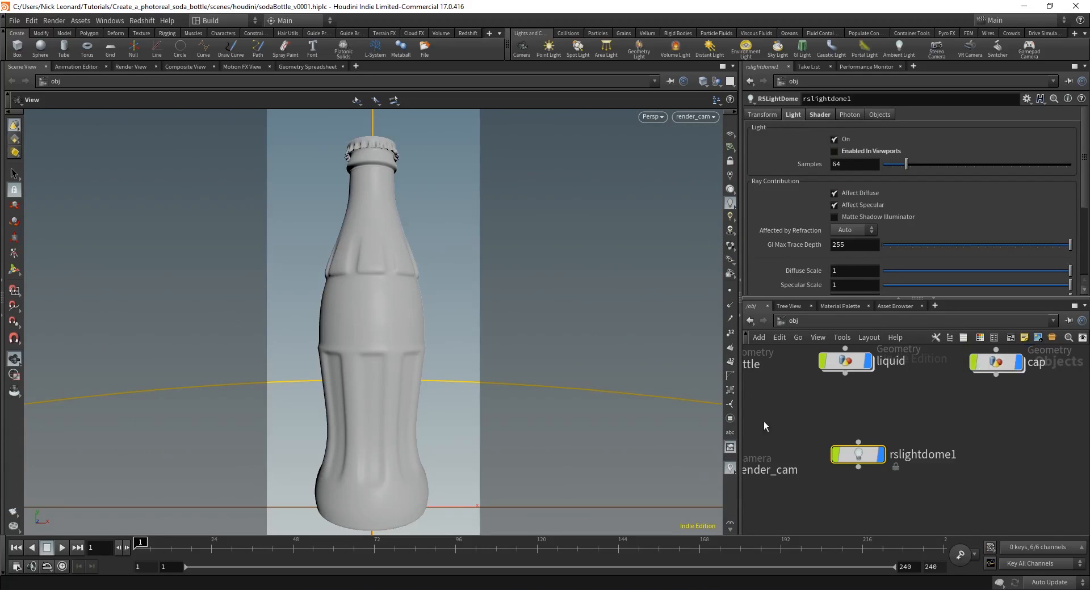
scroll(867, 509, "down", 1)
scroll(867, 509, "down", 1)
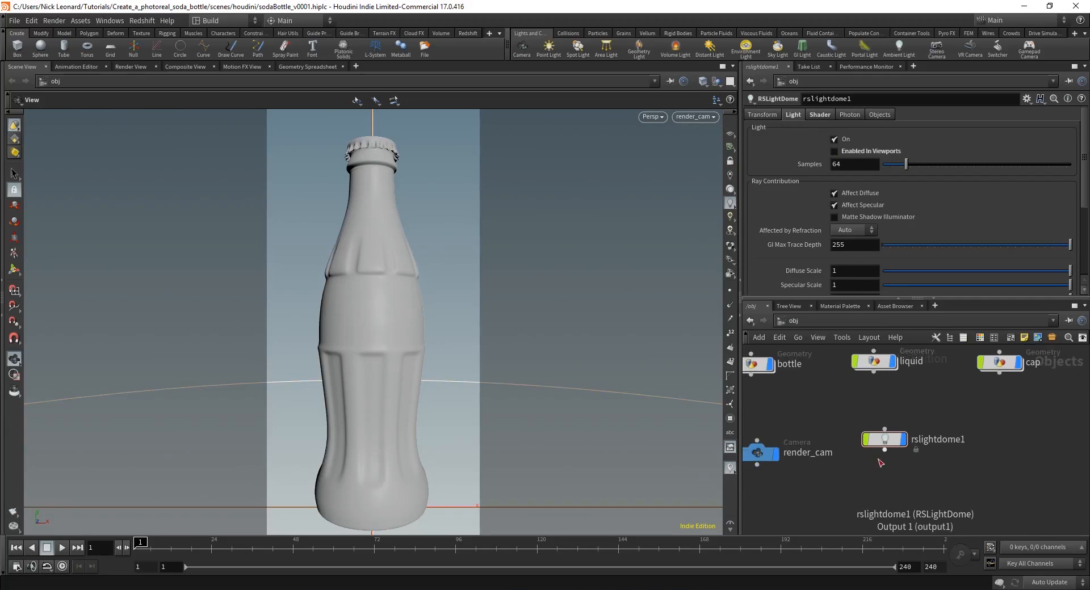
left_click_drag(879, 442, 878, 453)
middle_click_drag(990, 466, 974, 461)
Step: Add a ROP Network node and step inside ropnet1
key("Tab")
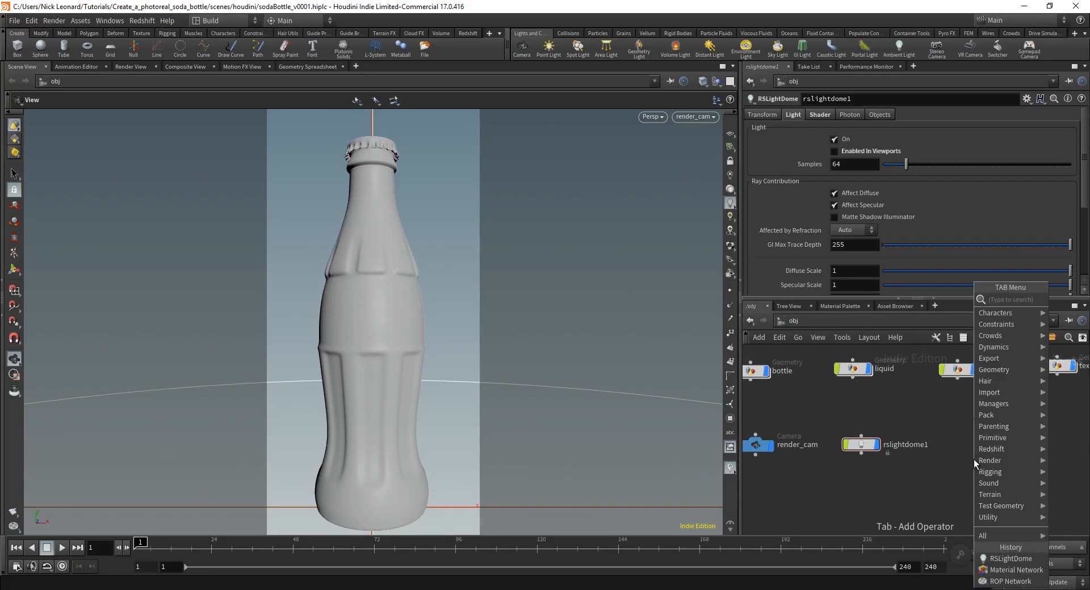
type("ropnet")
key("Return")
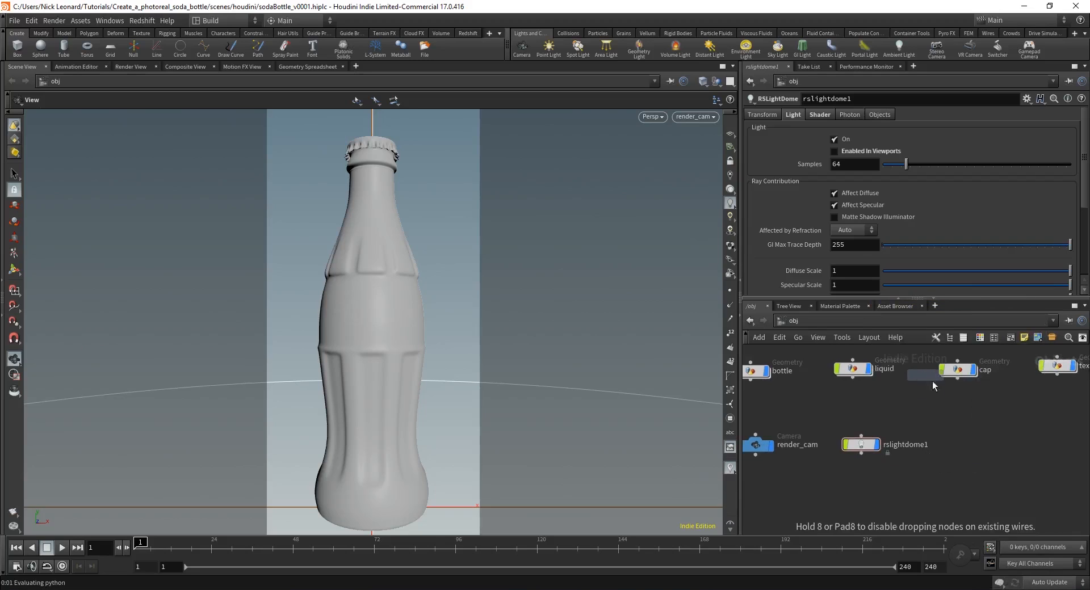
left_click(968, 445)
double_click(970, 445)
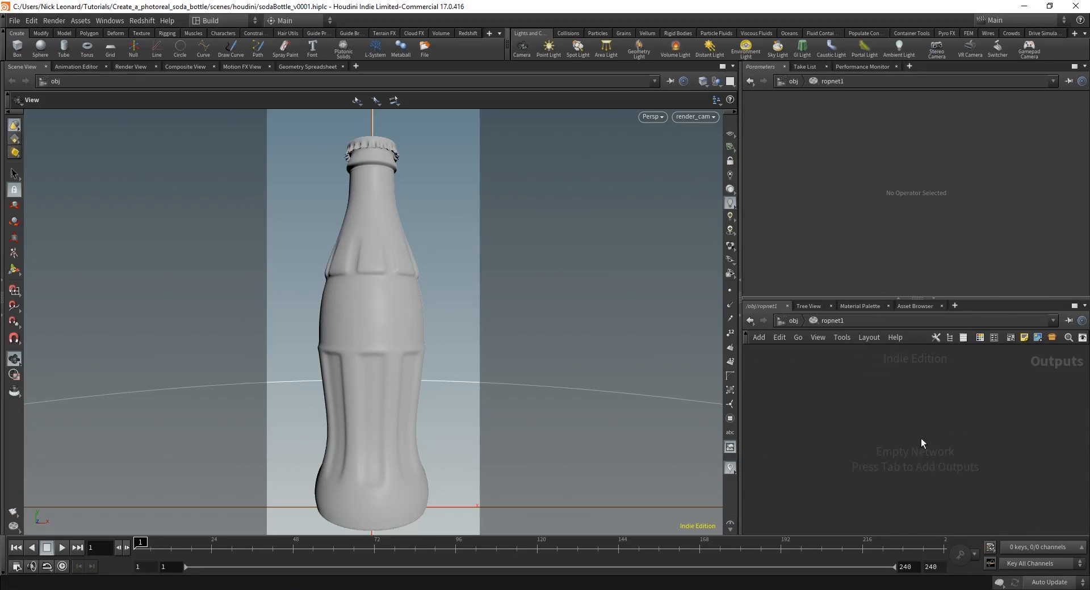
Step: Create a Redshift ROP inside ropnet1 and name it bottle
key("Tab")
type("red")
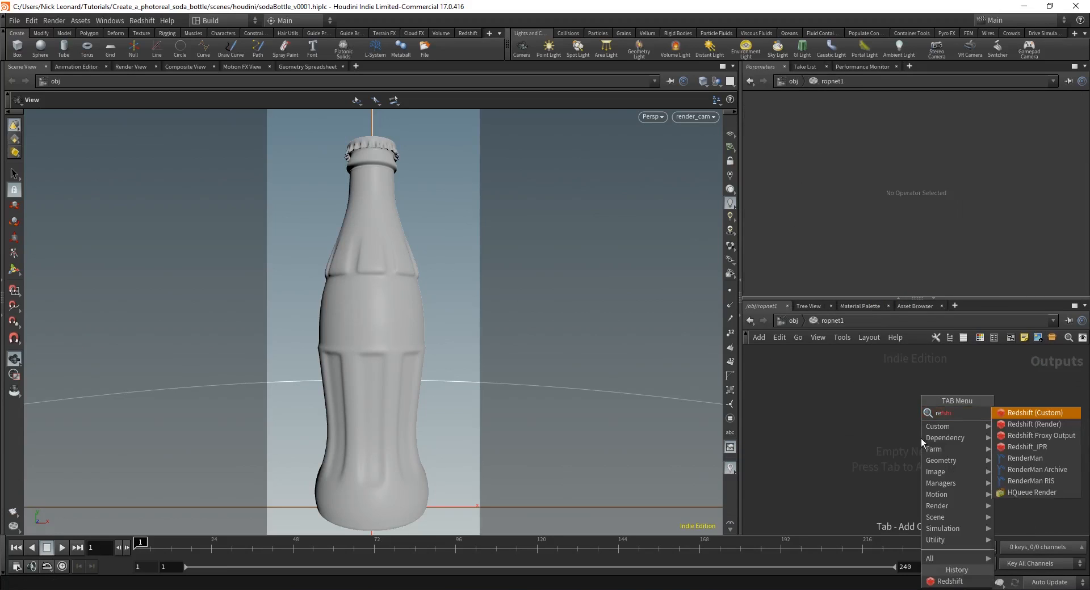
key("Return")
left_click(907, 441)
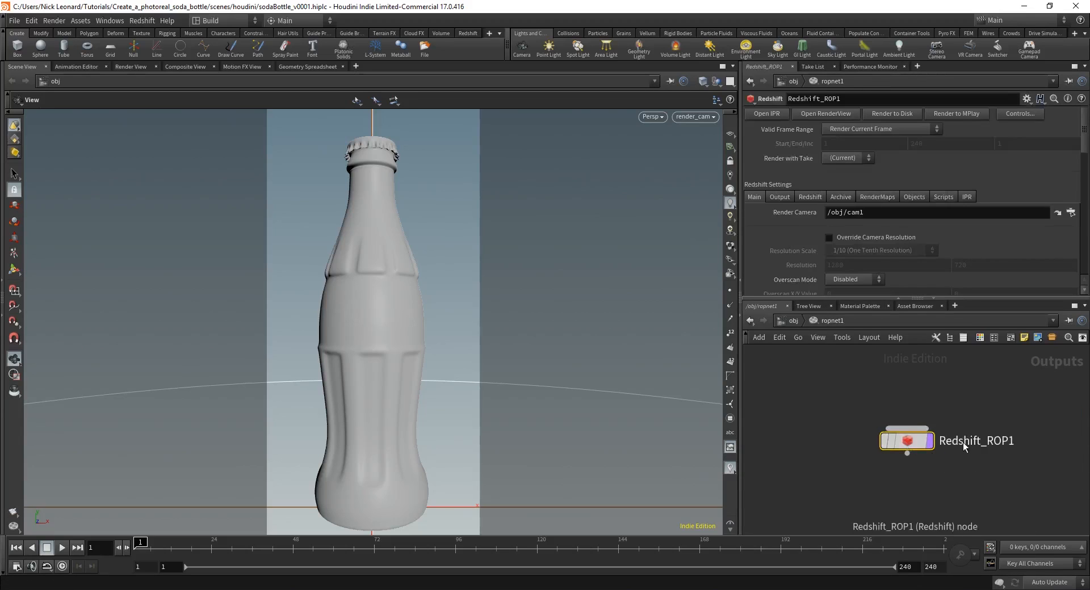
double_click(951, 428)
type("bottle")
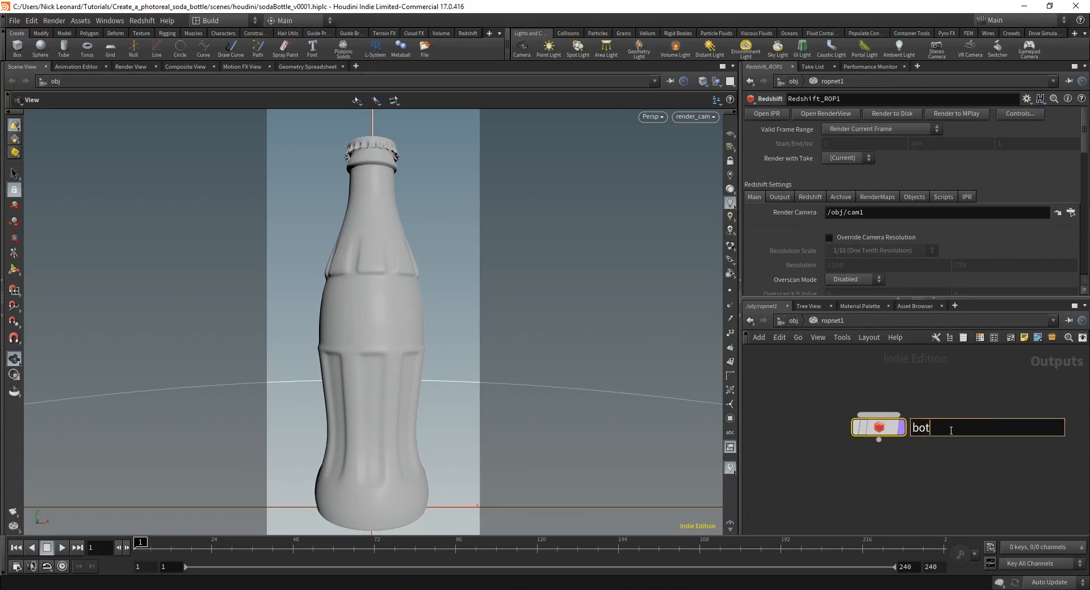
key("Return")
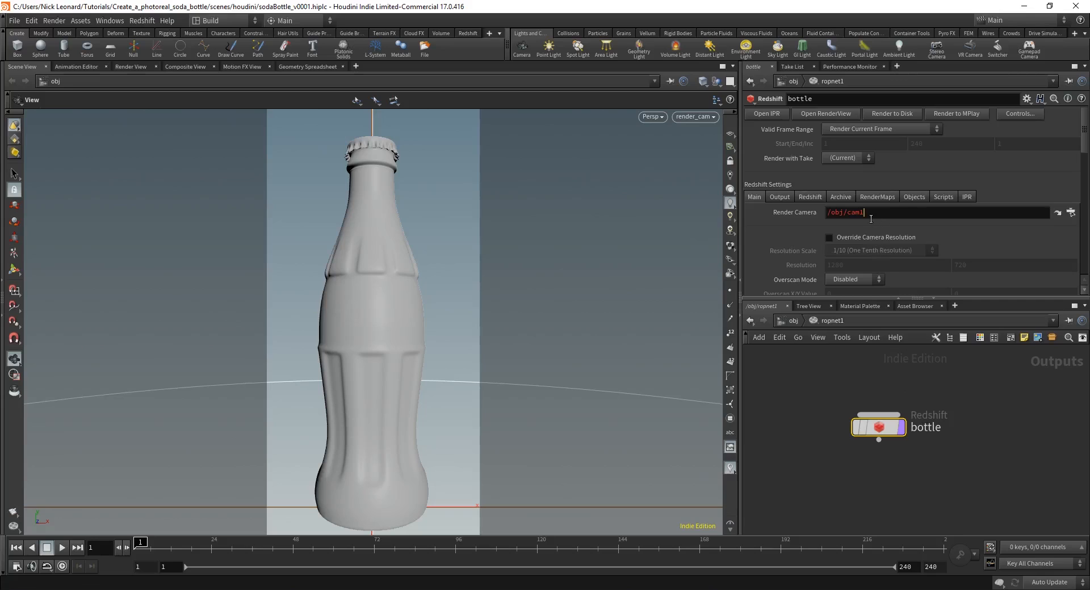
Step: Set the bottle ROP's render camera to /obj/render_cam and return to /obj
left_click(871, 218)
key("BackSpace")
key("BackSpace")
key("BackSpace")
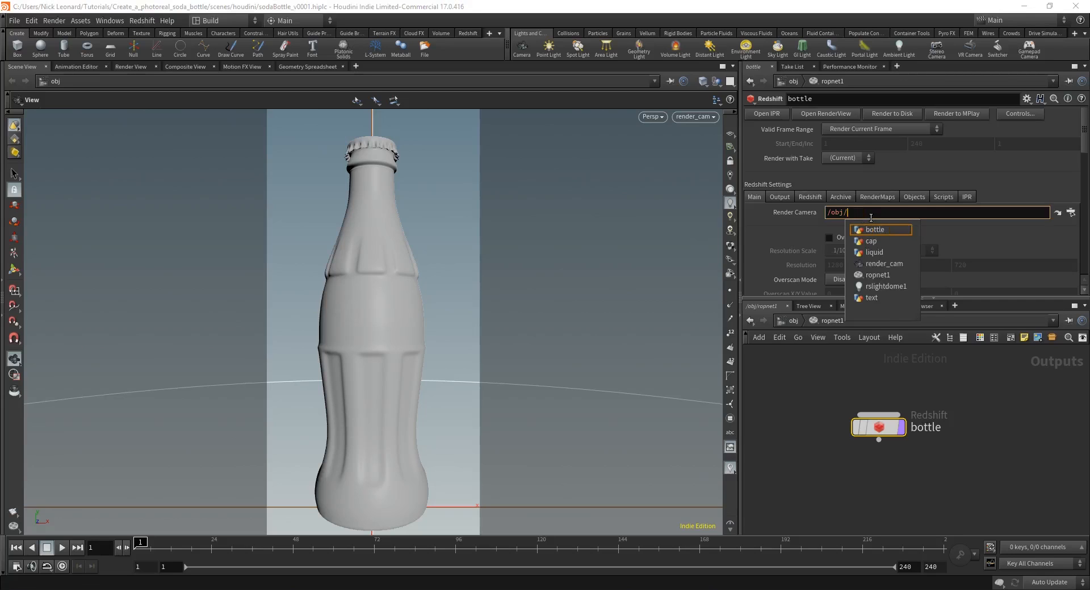
key("Down")
key("Down")
key("Down")
key("Down")
key("Return")
key("BackSpace")
key("Return")
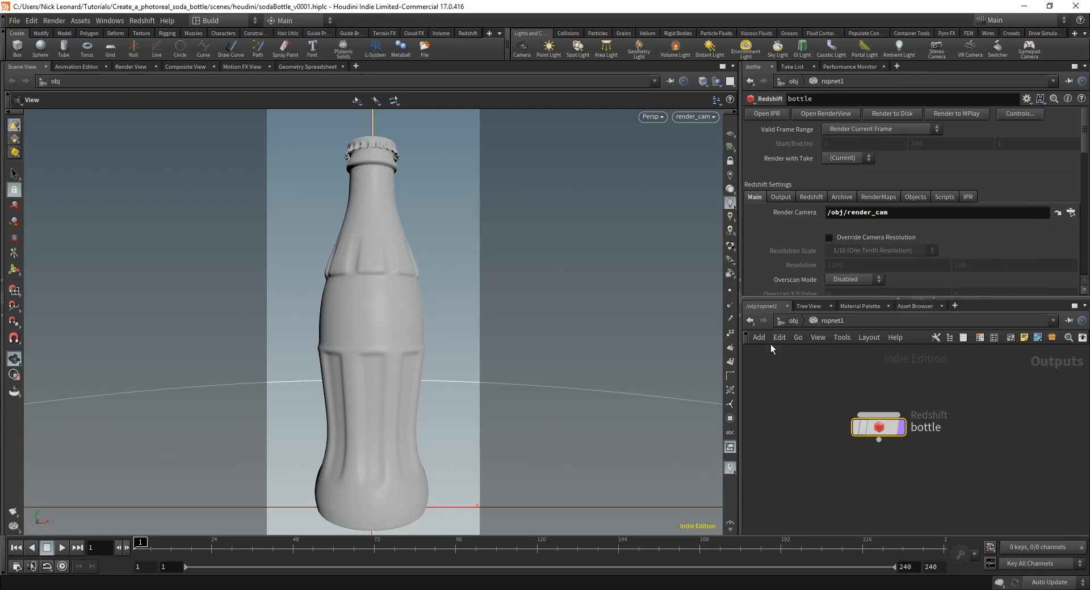
left_click(788, 321)
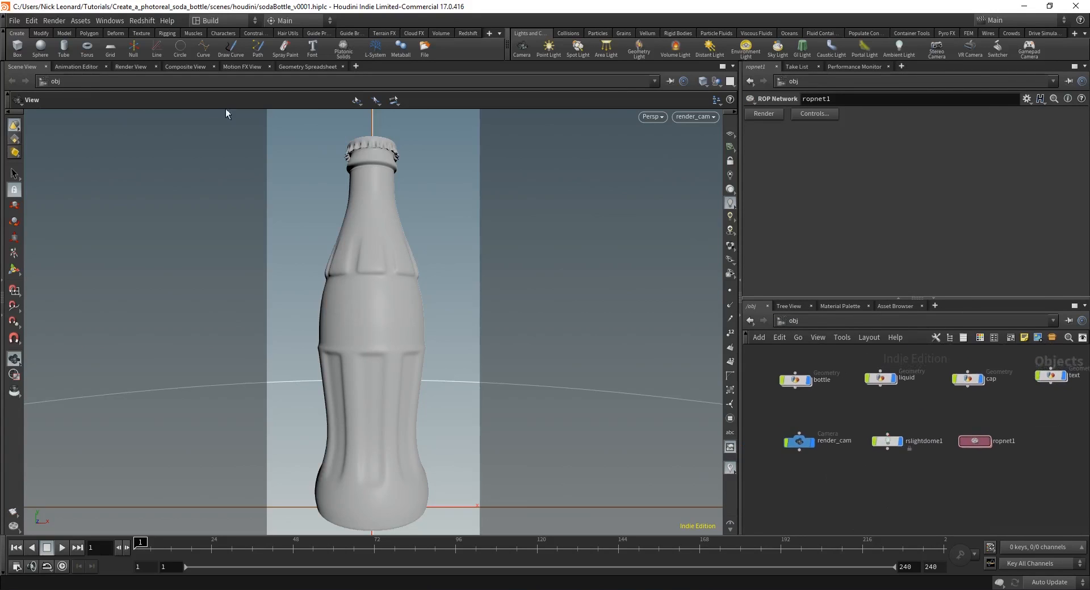
Step: Open the Redshift Render View and start an interactive render of the bottle
left_click(147, 21)
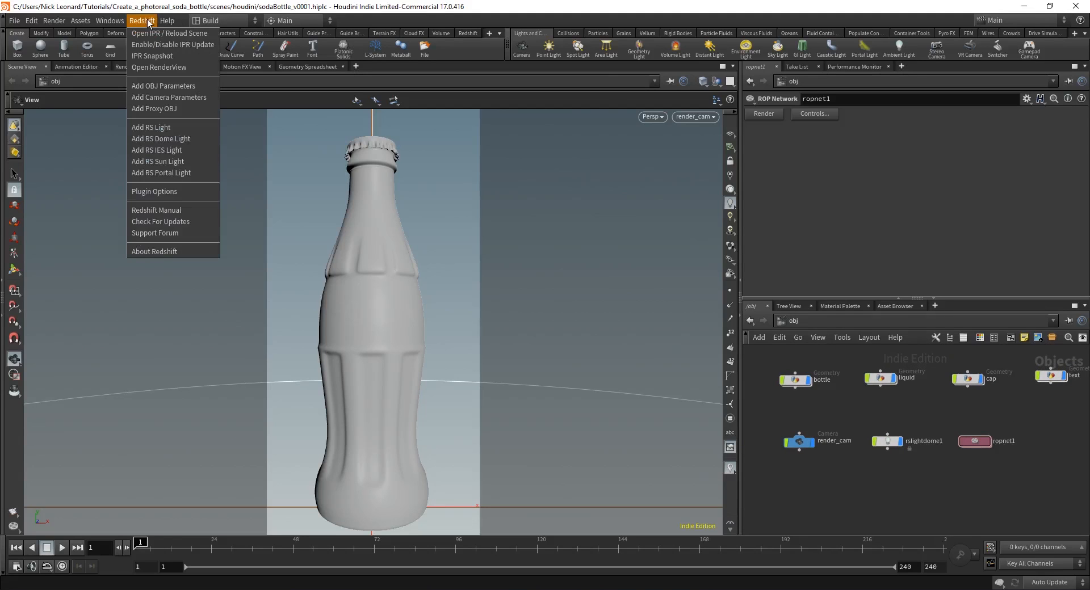
left_click(164, 54)
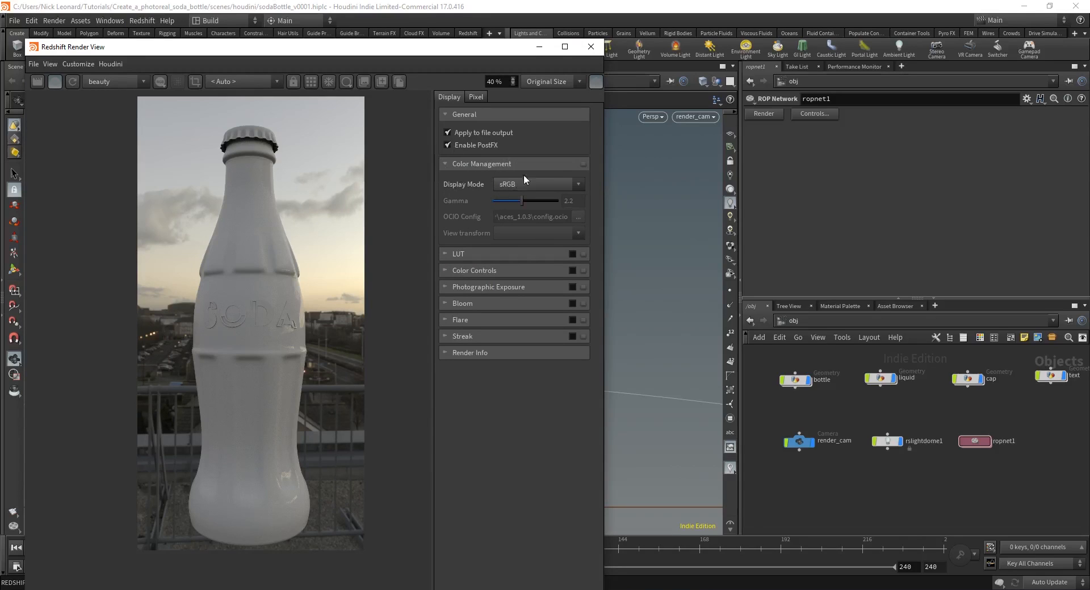
left_click(60, 83)
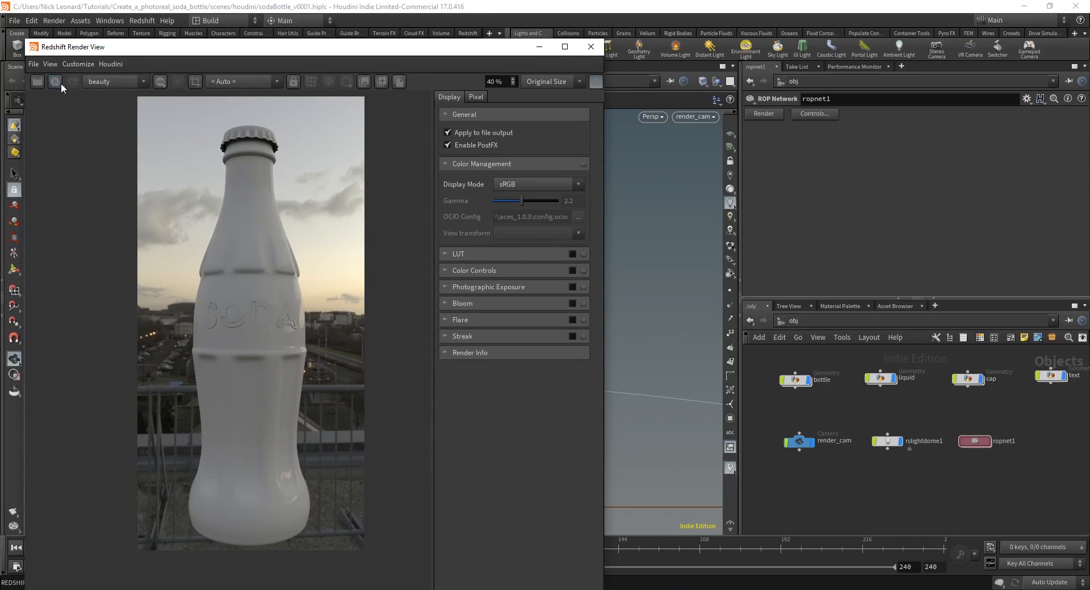
Step: Switch the display to OCIO and load the Aces_1.0.3 colour management preset
left_click(533, 185)
left_click(516, 236)
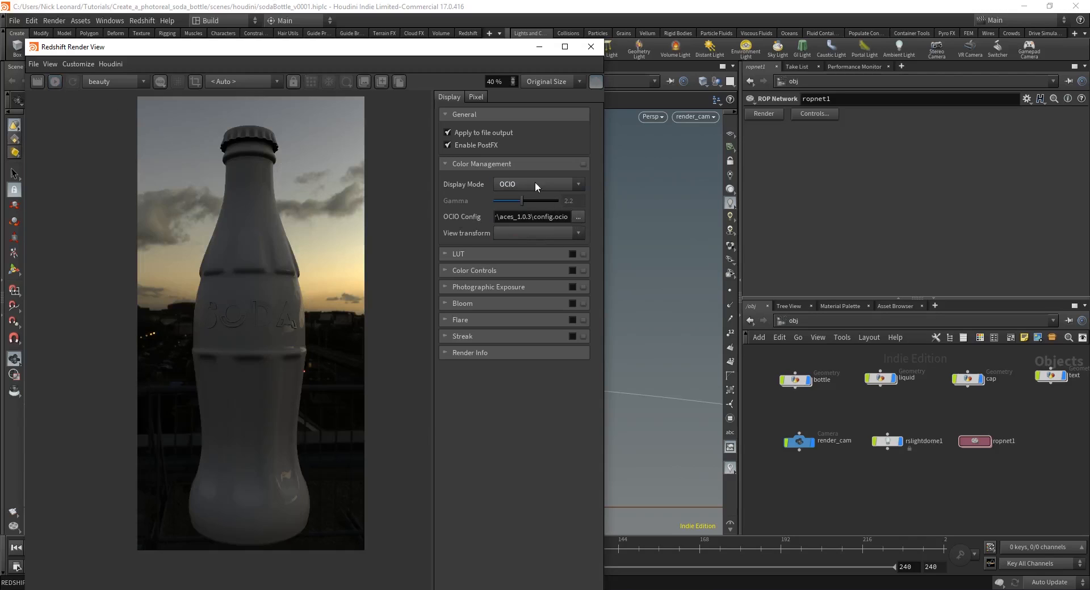
left_click(583, 163)
left_click(604, 189)
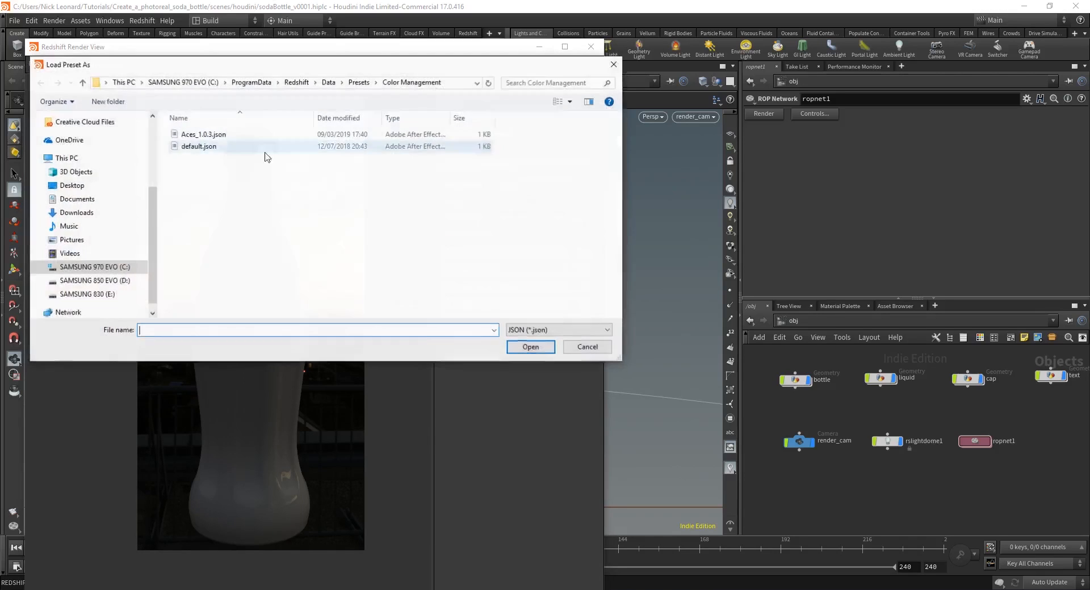
double_click(212, 137)
scroll(296, 308, "up", 1)
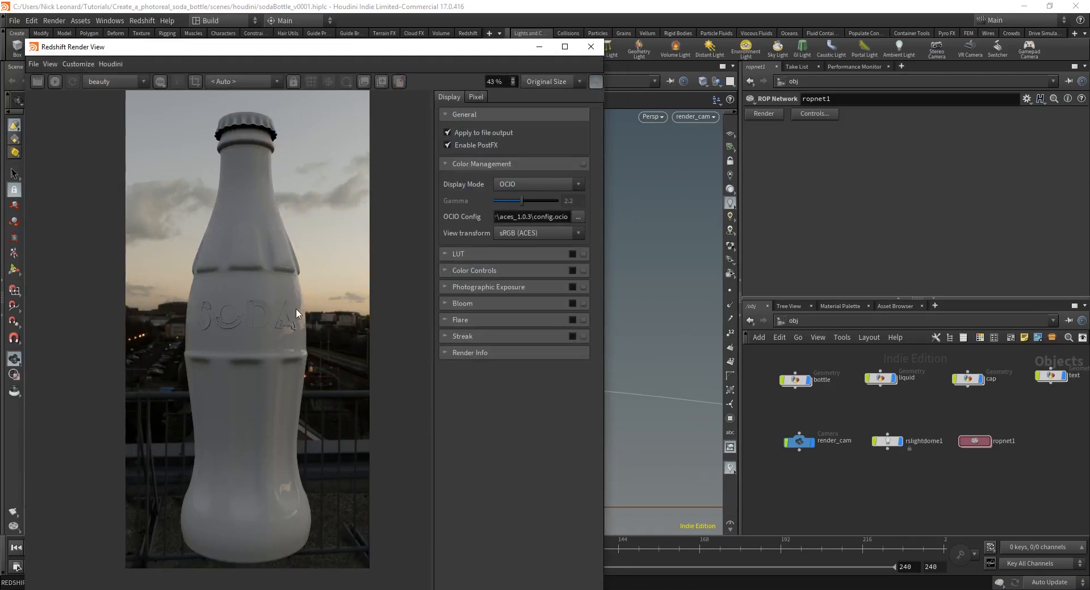
left_click_drag(340, 375, 337, 373)
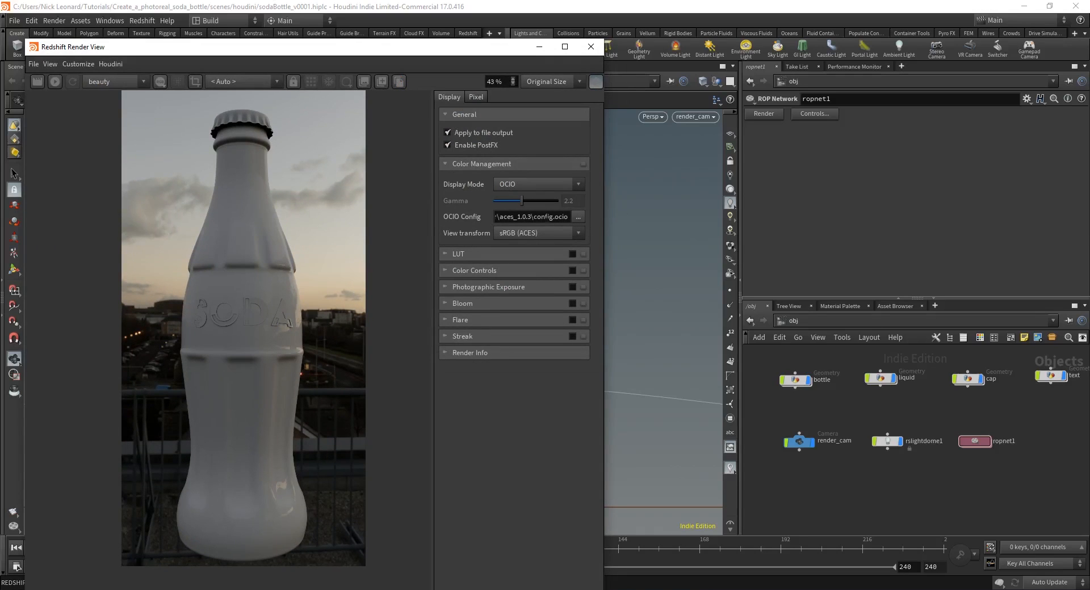
Step: Use the aces_1.0.3 config.ocio file with sRGB (ACES) as the view transform
left_click(582, 164)
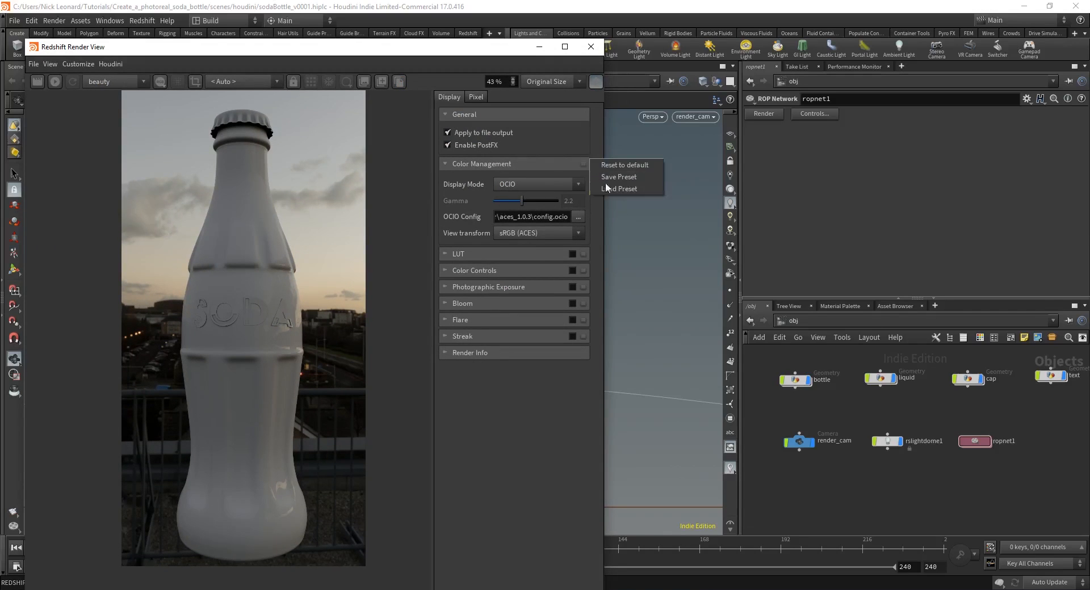
left_click(579, 217)
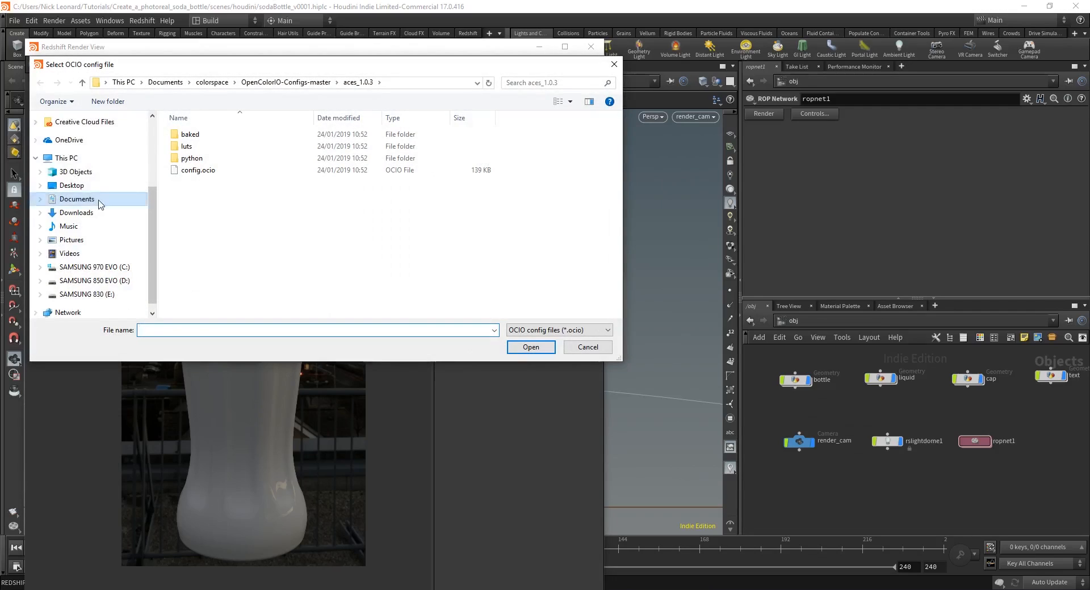
left_click(84, 165)
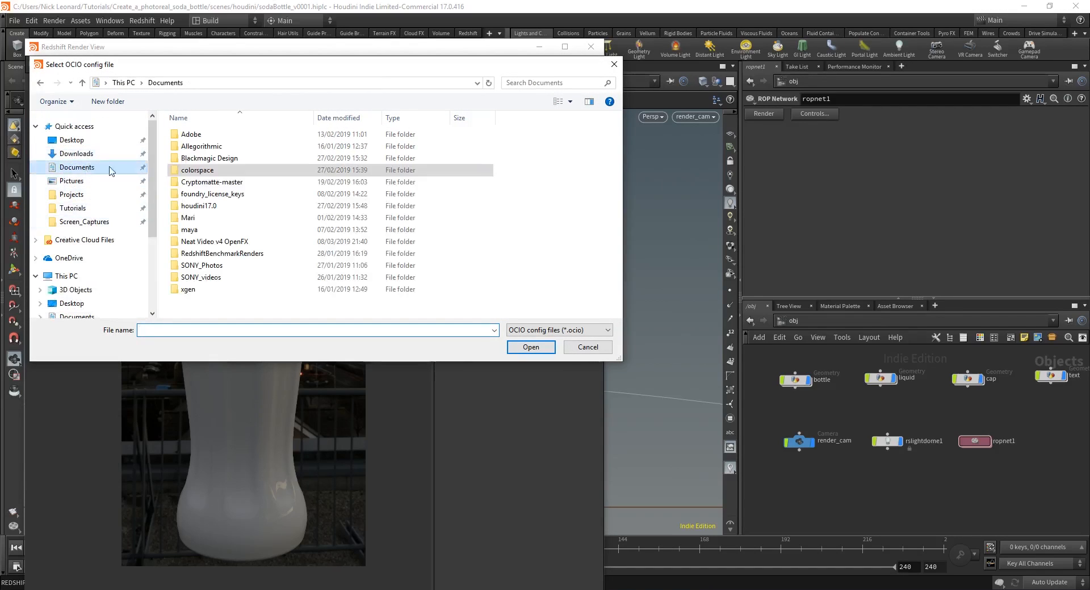
double_click(231, 156)
double_click(230, 149)
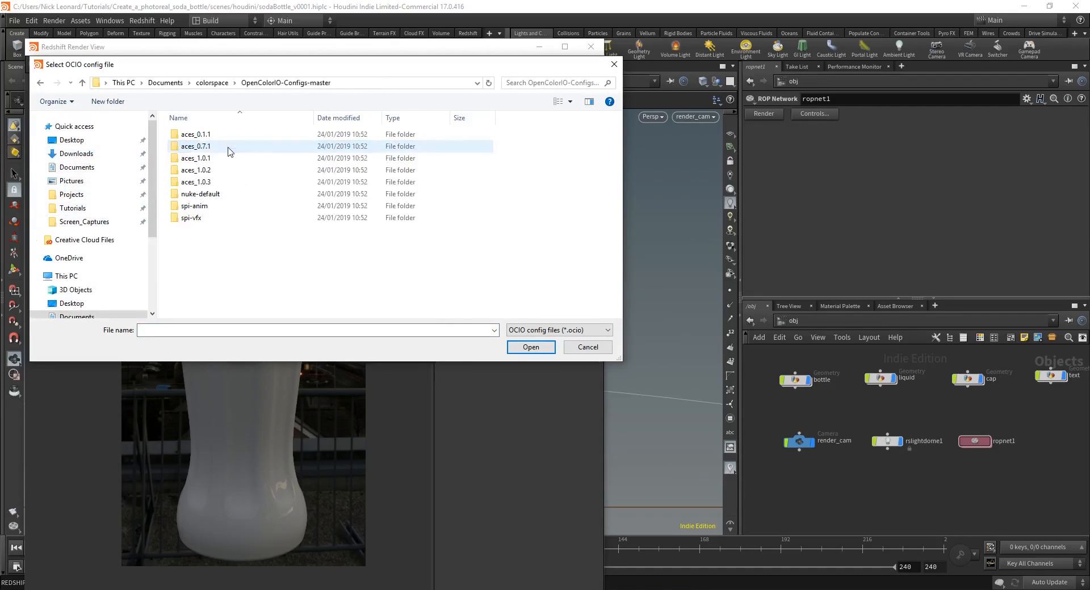
double_click(196, 181)
double_click(219, 169)
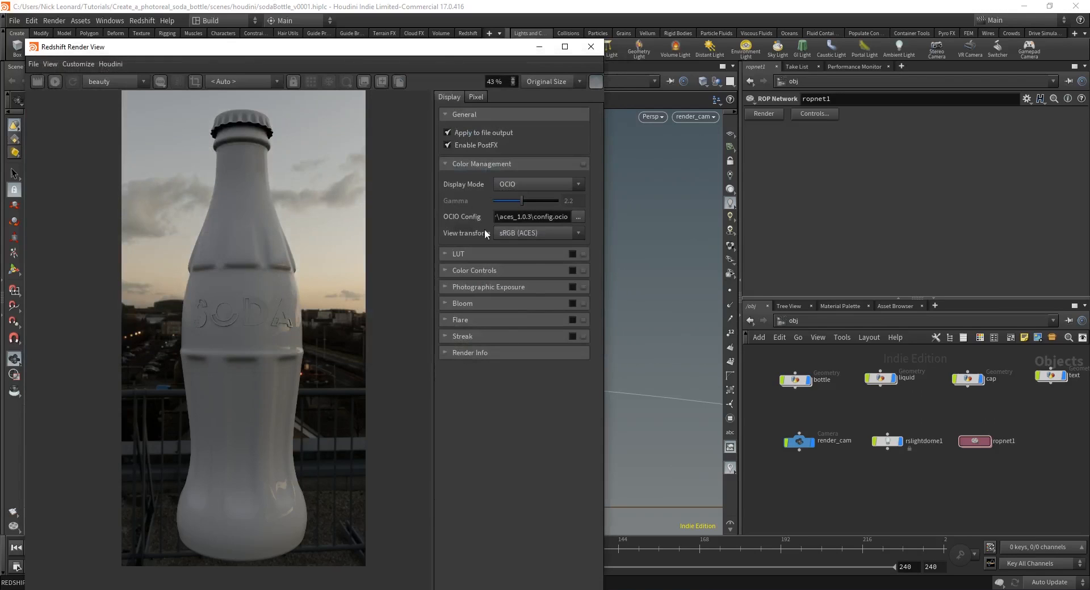
left_click(515, 234)
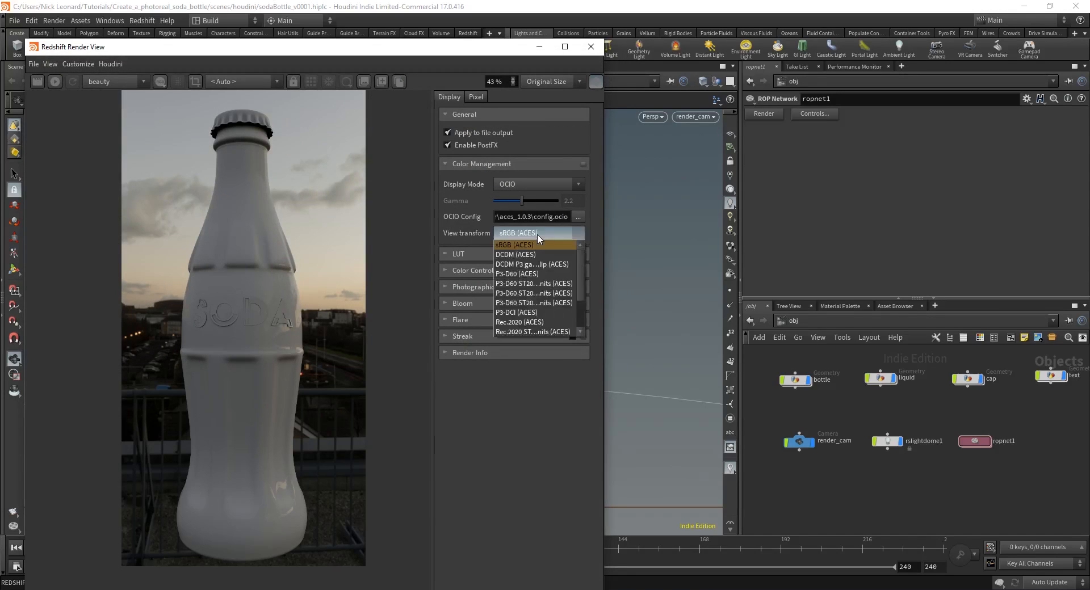
left_click(536, 233)
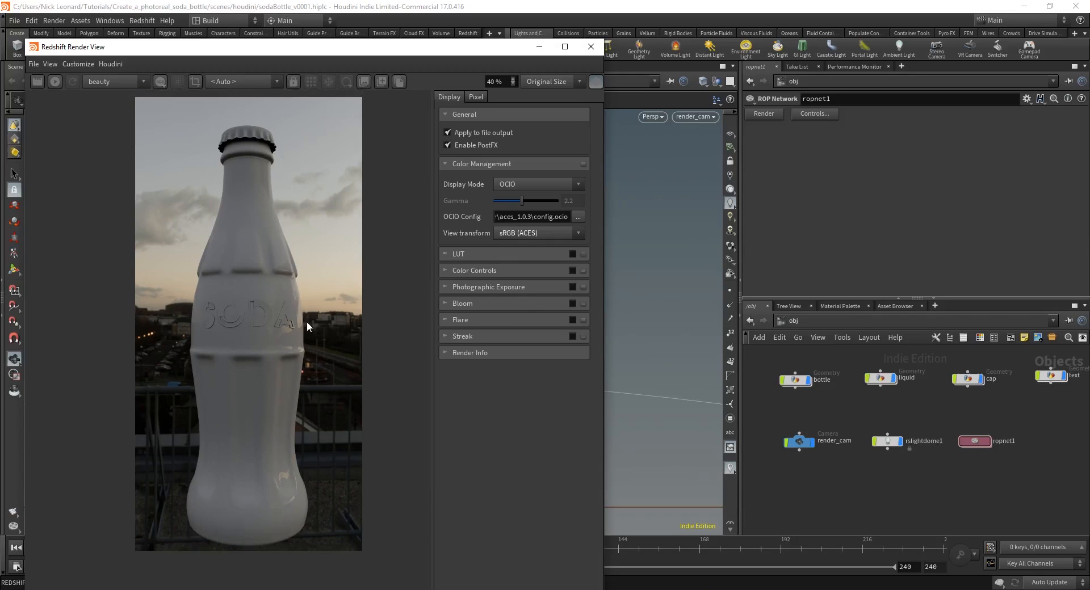
Step: Re-render the bottle preview, then stop the IPR
mouse_move(302, 292)
middle_mouse_down()
mouse_move(305, 301)
mouse_move(300, 288)
middle_mouse_up()
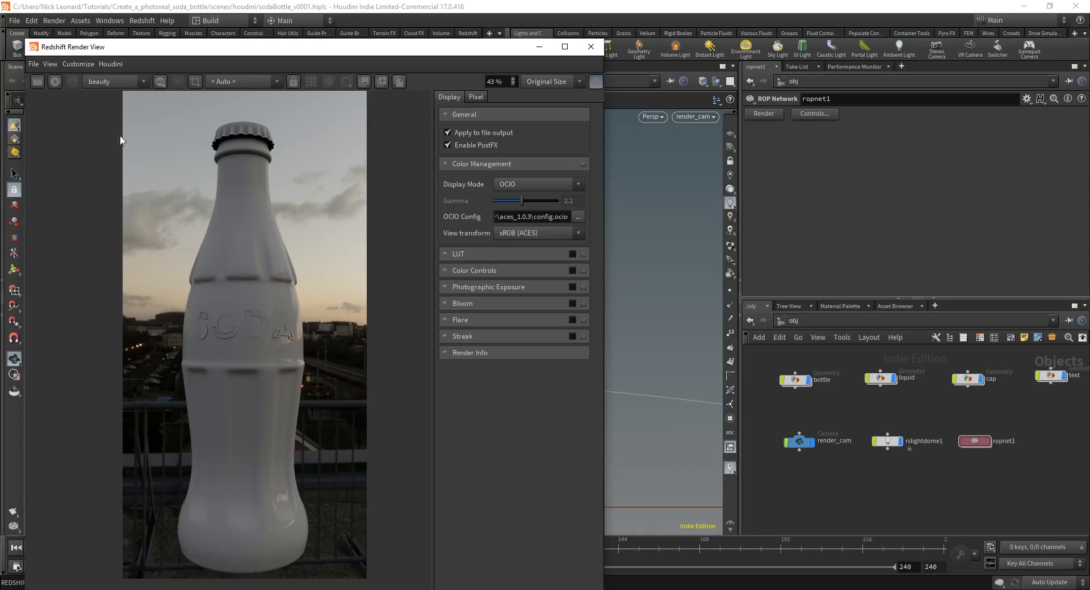
left_click(51, 83)
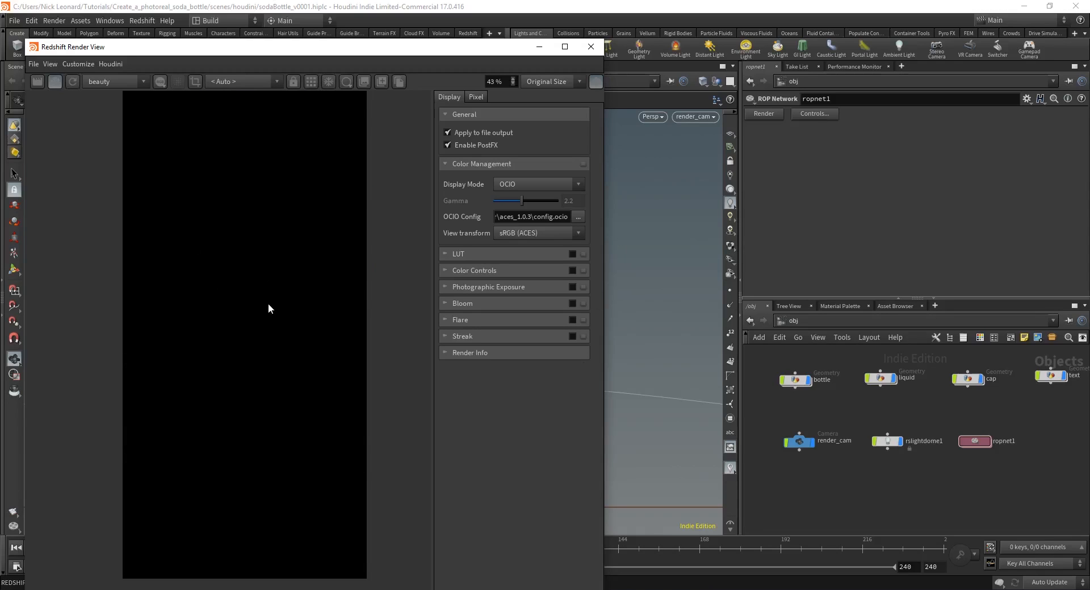
middle_click_drag(334, 397, 335, 382)
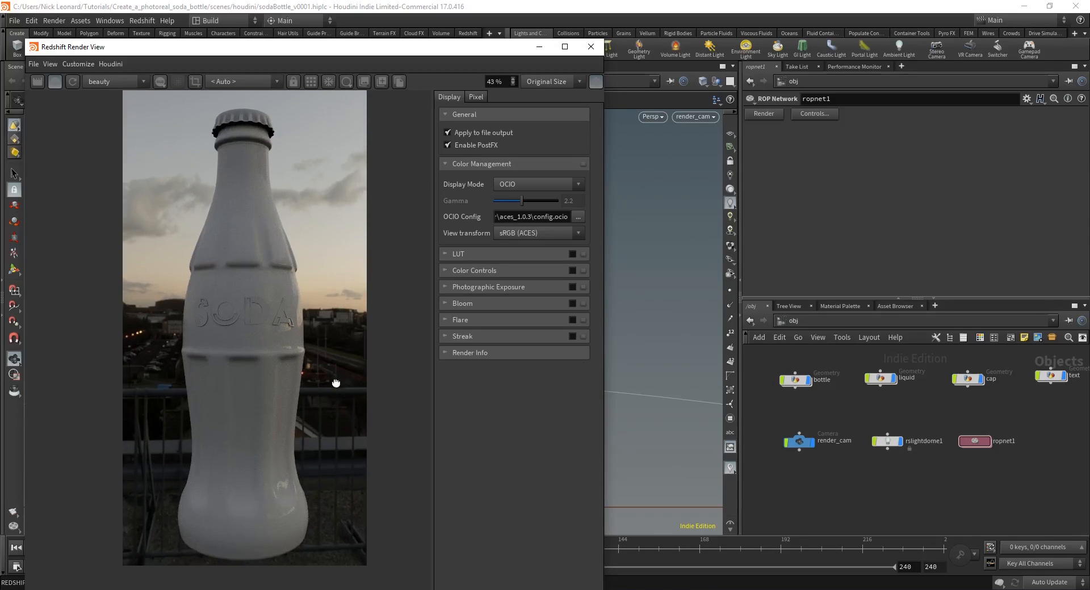
left_click(59, 81)
left_click(851, 429)
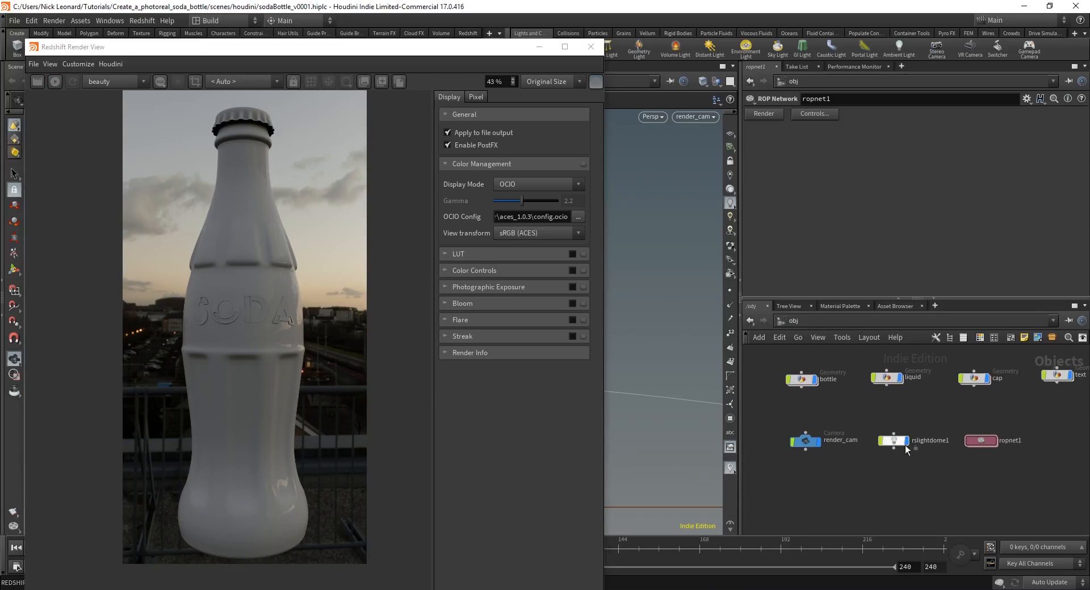
Step: Add a Material Network node at /obj and rename it materials
middle_click_drag(1002, 479, 908, 478)
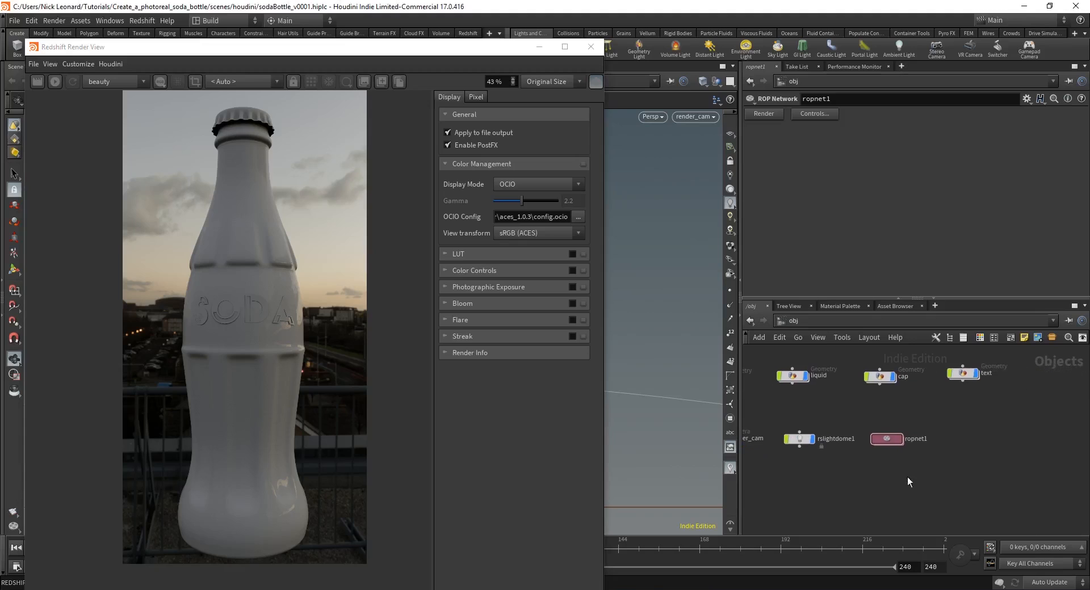
middle_click_drag(831, 484, 953, 481)
scroll(954, 480, "up", 1)
key("Tab")
type("mat")
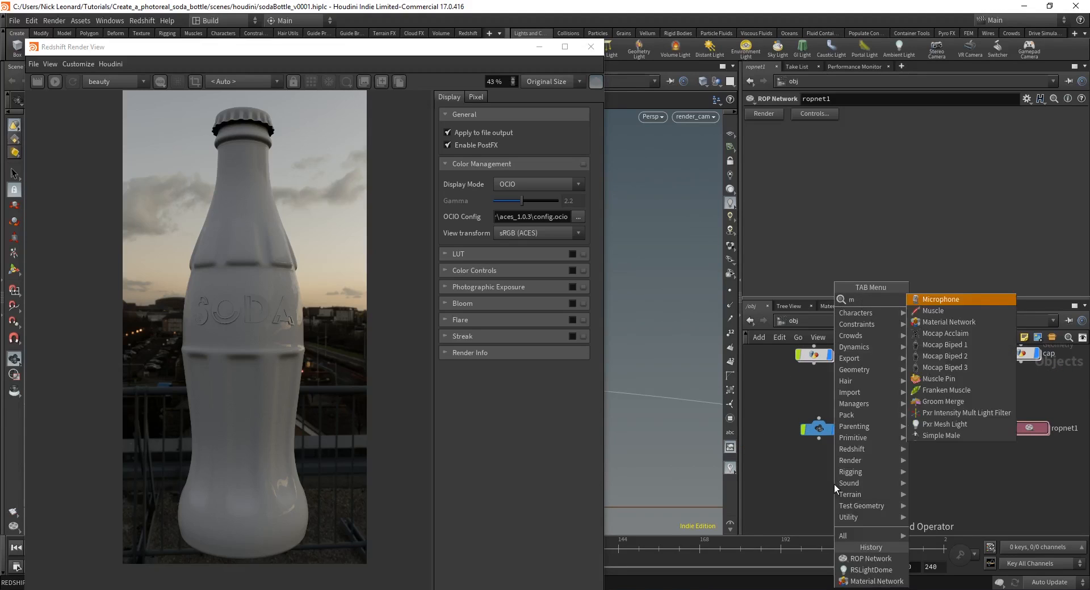
key("Return")
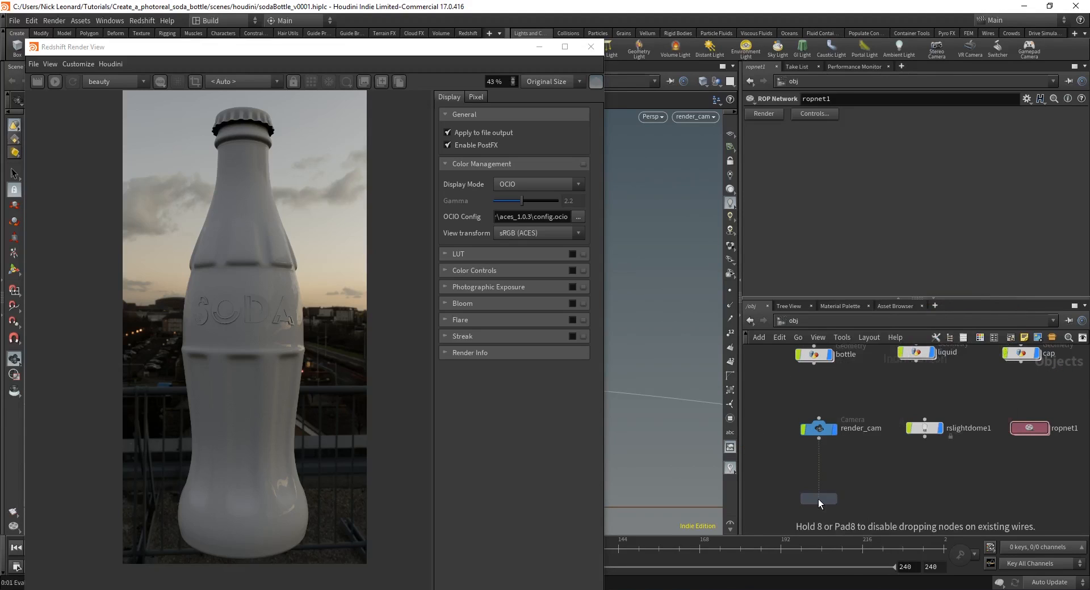
left_click(818, 499)
double_click(858, 499)
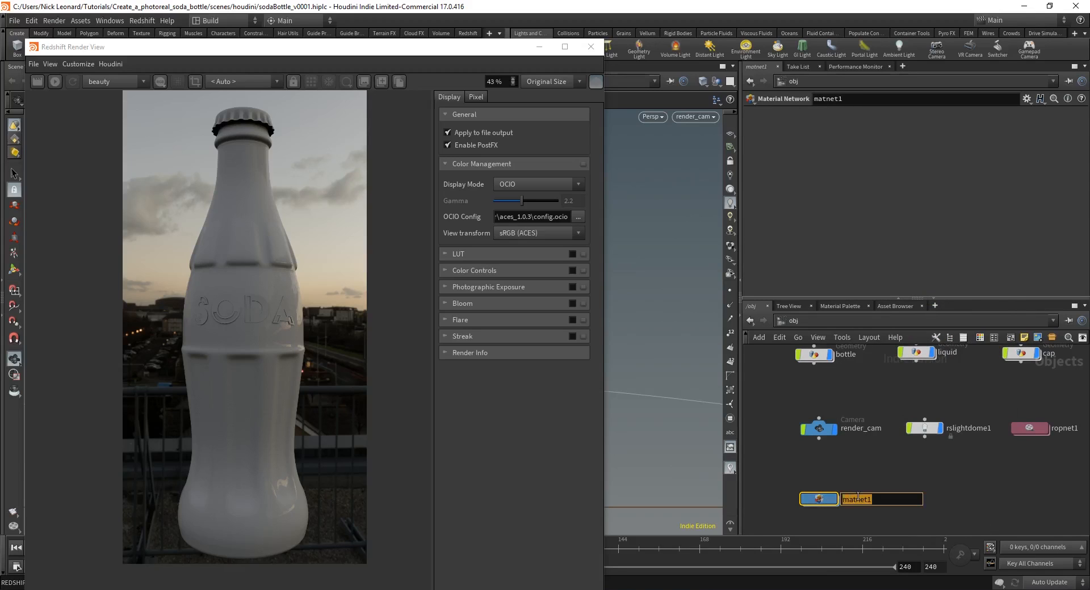
type("mat")
key("Return")
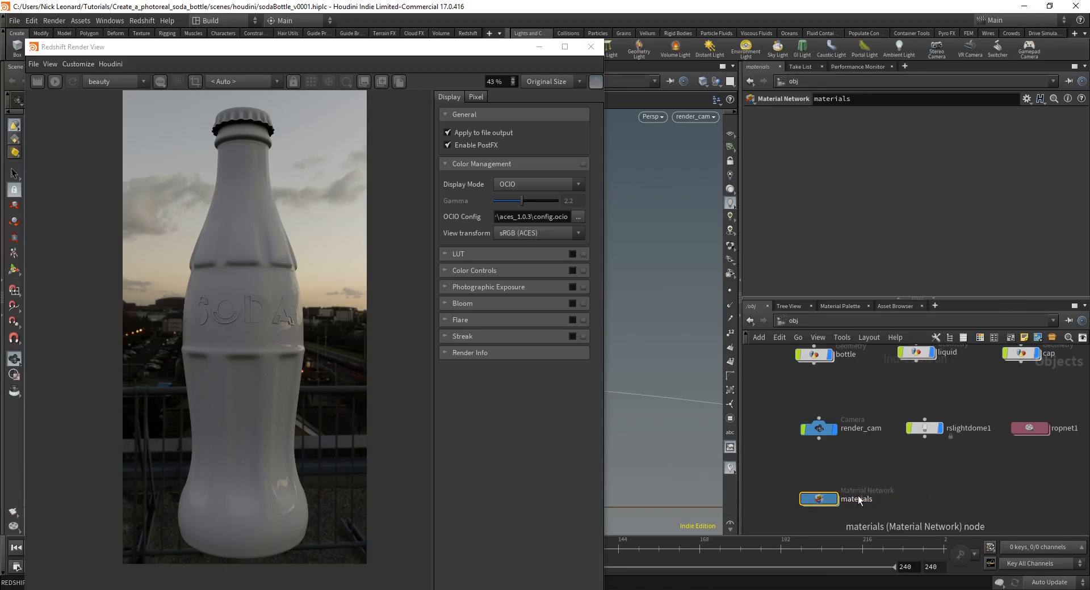
Step: Inside materials, create an RS Material named glass_bottle
key("i")
key("Tab")
type("rs mat")
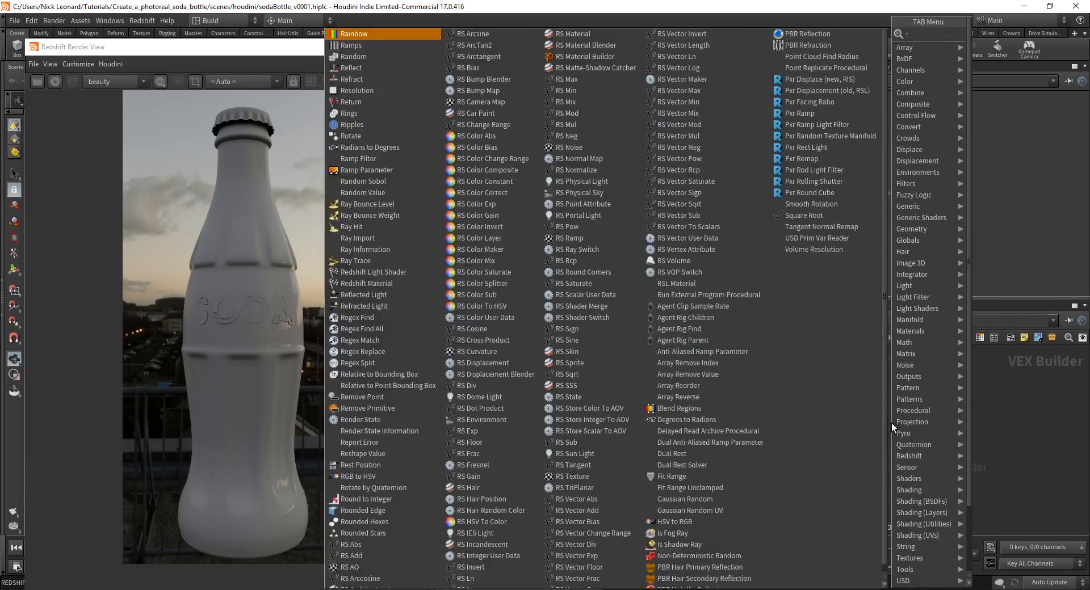
key("Return")
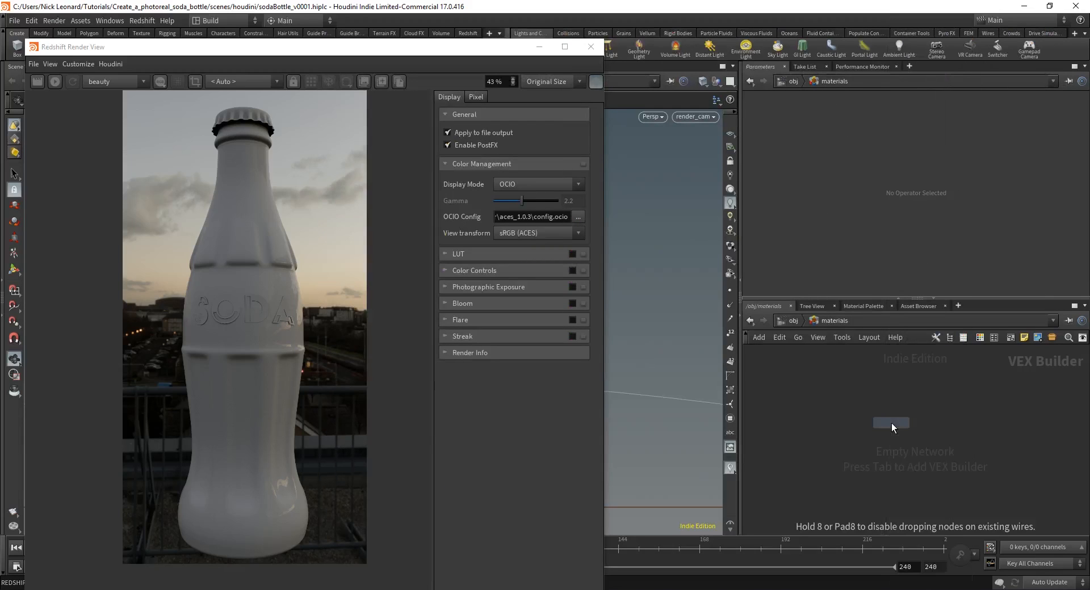
left_click(891, 423)
double_click(895, 399)
type("gl")
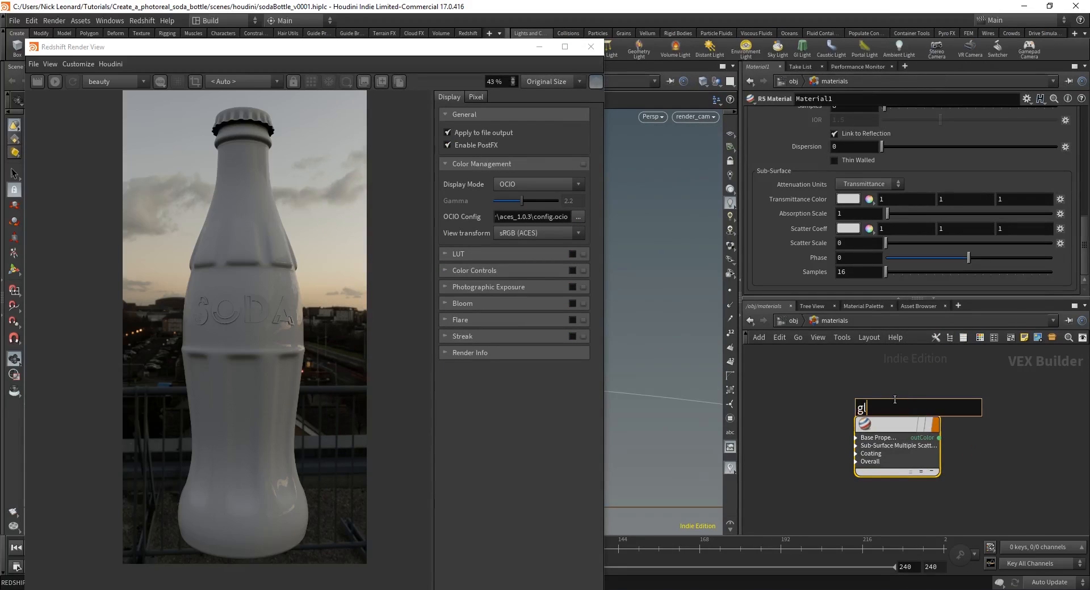
type("ass_bottle")
key("Return")
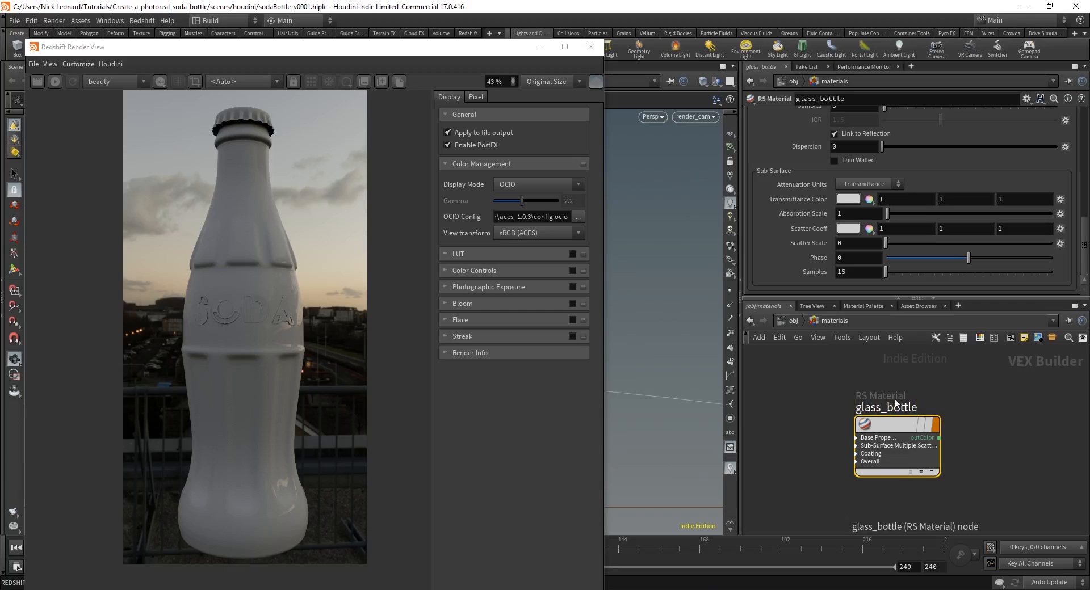
scroll(888, 243, "up", 10)
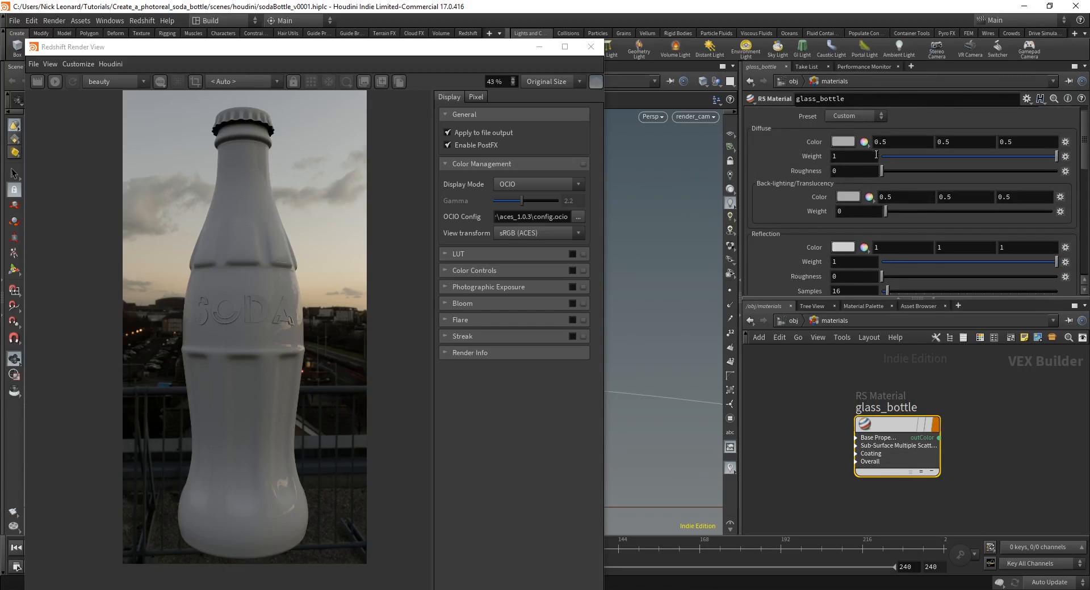
scroll(876, 155, "up", 1)
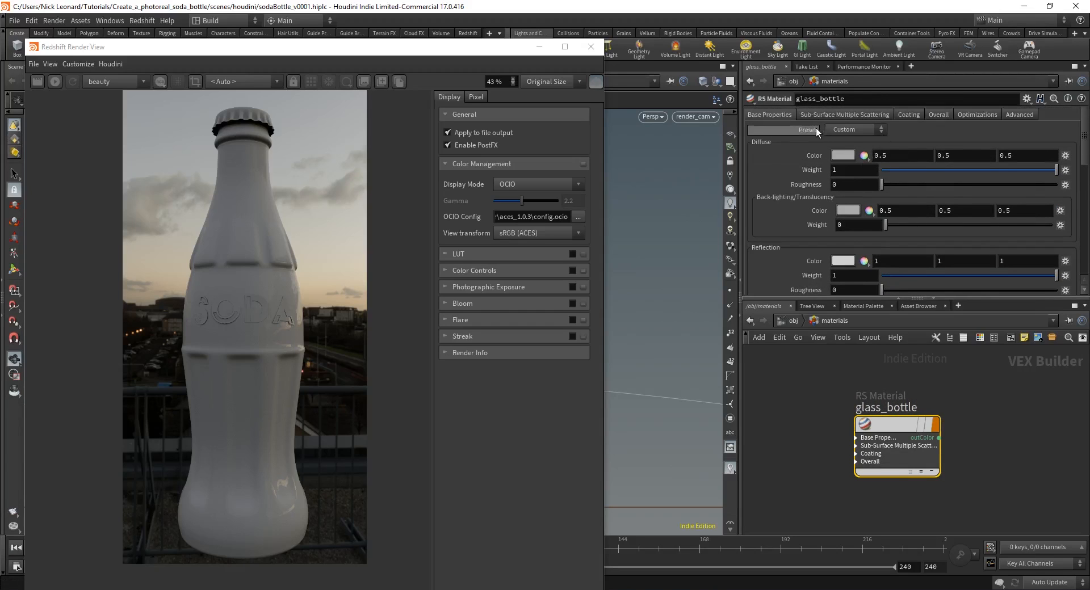
Step: Apply the Tinted Glass preset to the glass_bottle material
left_click(849, 131)
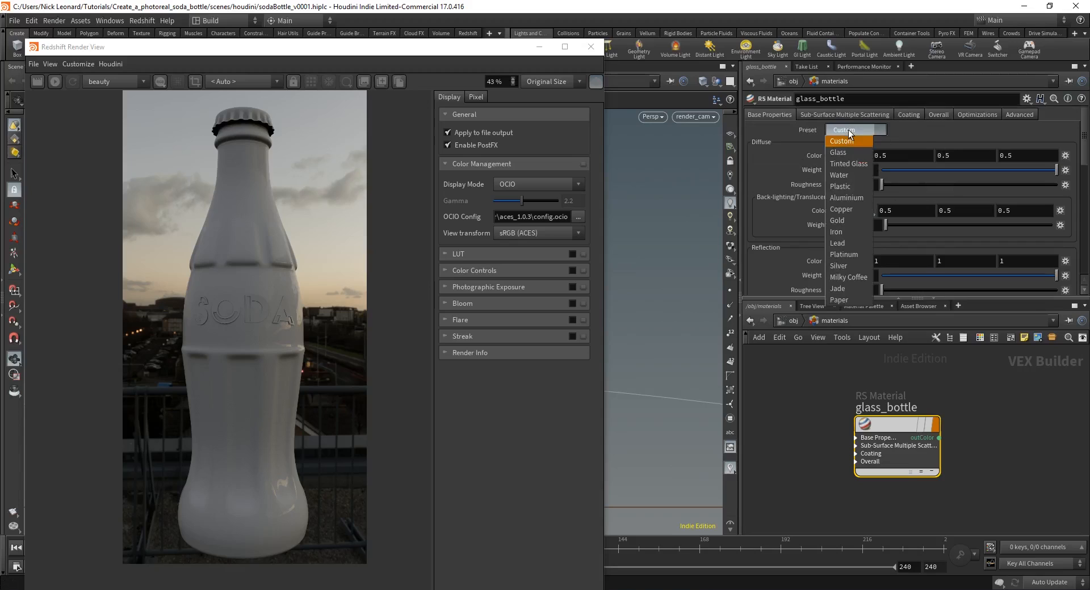
left_click(852, 165)
left_click(786, 324)
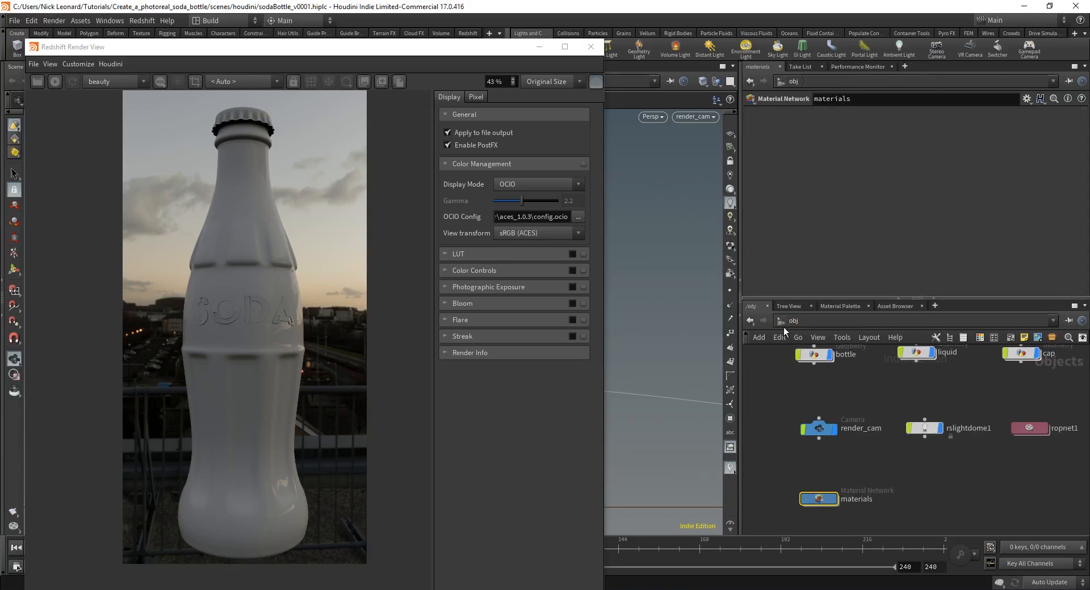
Step: Turn off the display flags of the liquid, cap and text objects
scroll(865, 431, "down", 4)
left_click_drag(795, 423, 942, 412)
scroll(942, 410, "up", 4)
left_click(954, 413)
middle_click_drag(861, 453, 1021, 445)
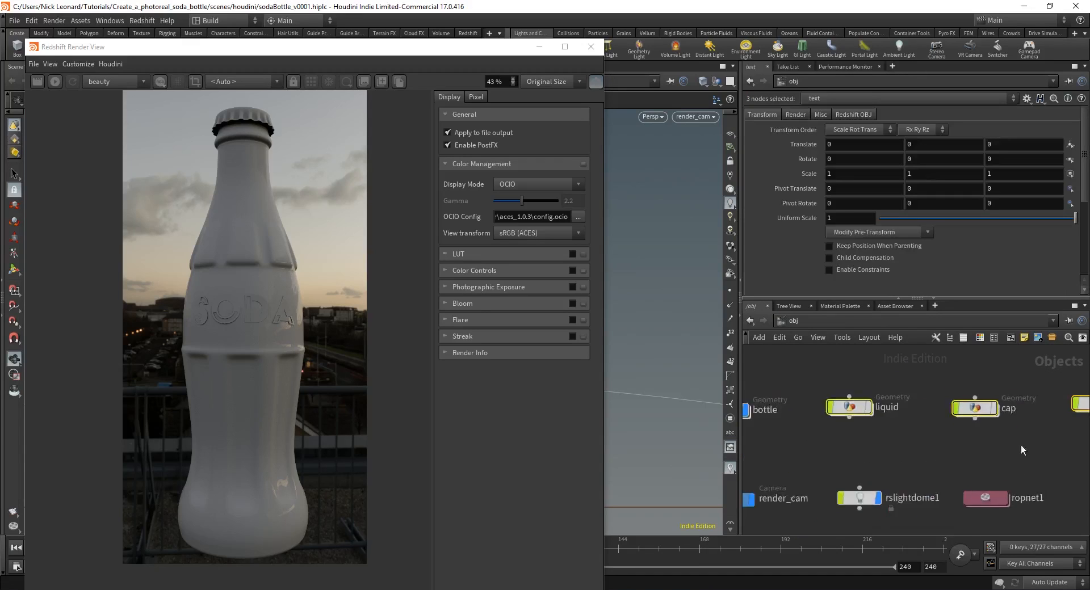
scroll(1020, 444, "down", 2)
left_click(899, 391)
scroll(865, 426, "up", 4)
middle_click_drag(867, 460, 873, 369)
double_click(789, 478)
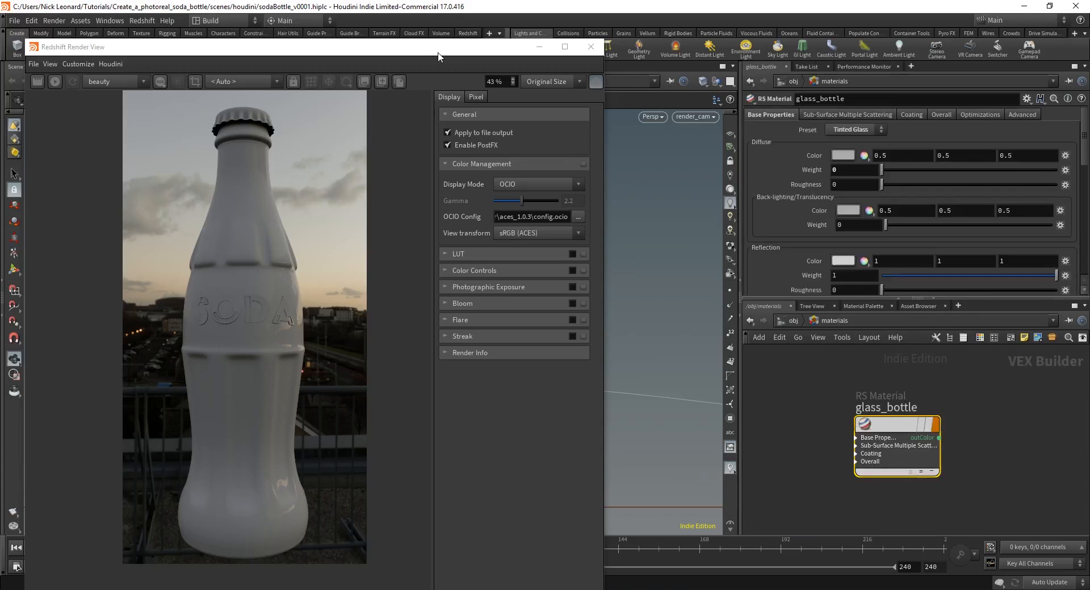
left_click_drag(438, 52, 434, 366)
Step: Return to /obj and select the bottle object
mouse_move(907, 422)
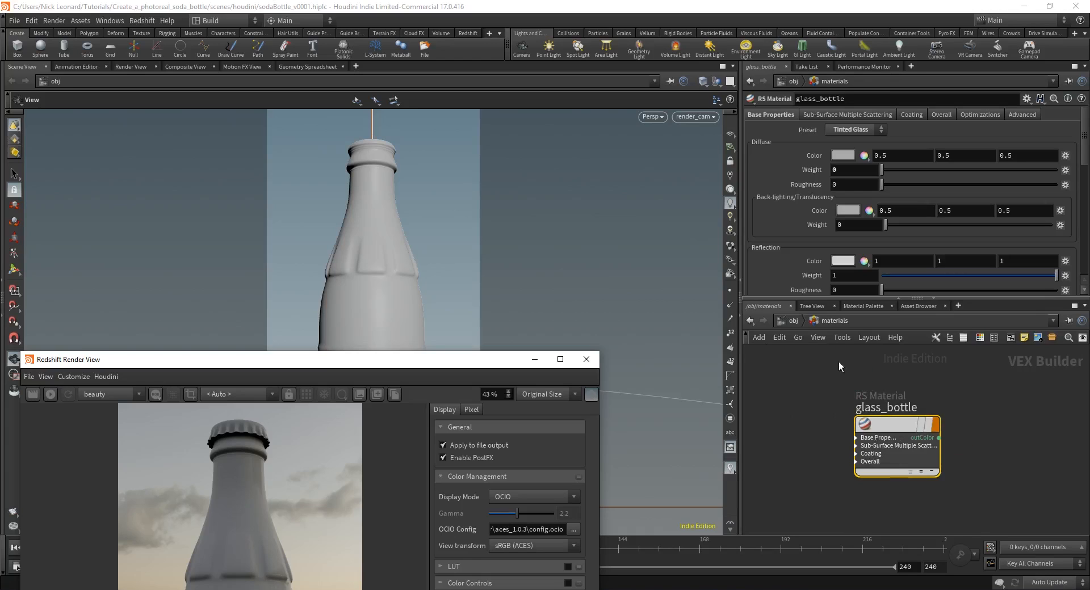
left_click(895, 427)
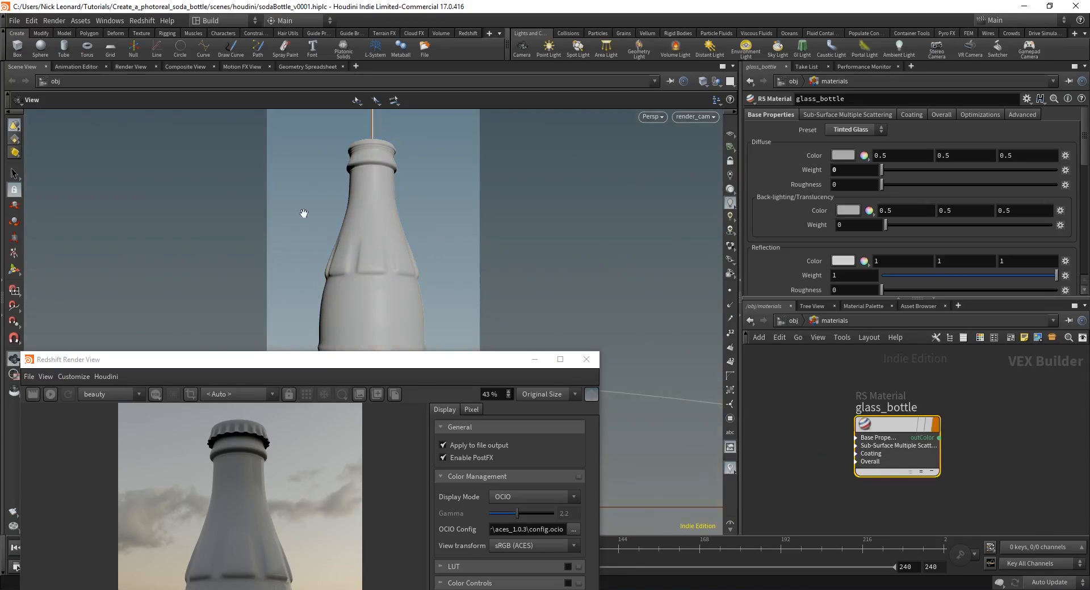
mouse_move(895, 426)
left_click(789, 324)
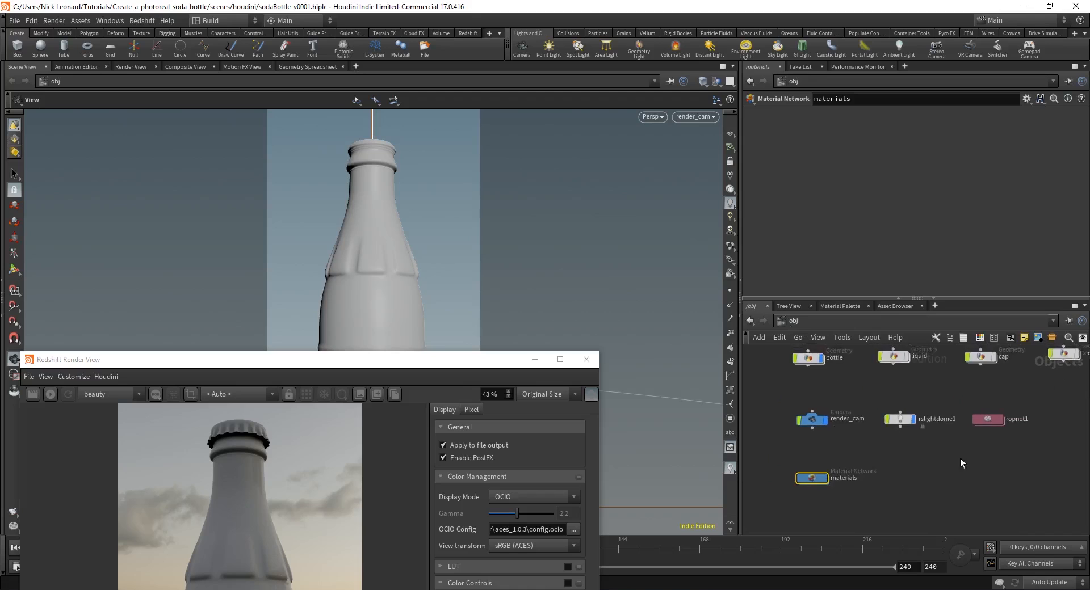
left_click(815, 394)
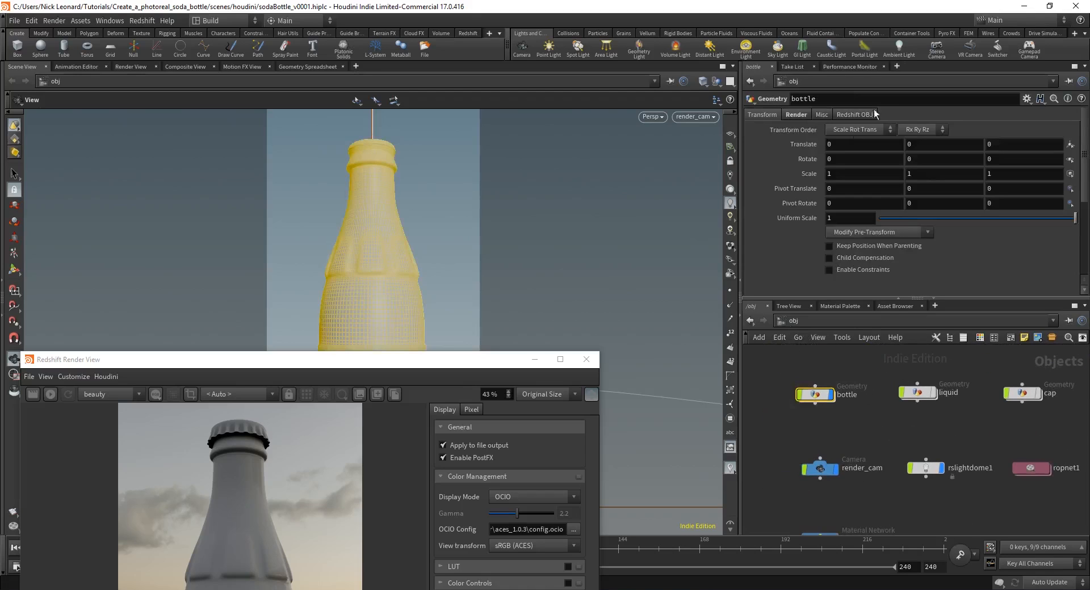
Step: Set the bottle's material to ../materials/glass_bottle and raise the Redshift Render View
left_click(794, 115)
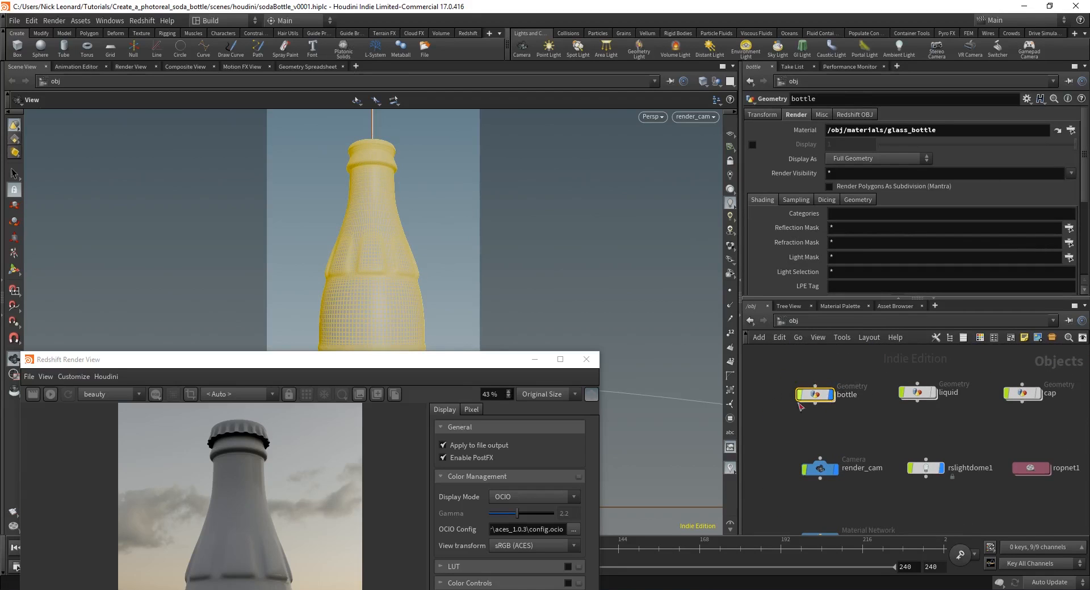
left_click_drag(917, 132, 806, 131)
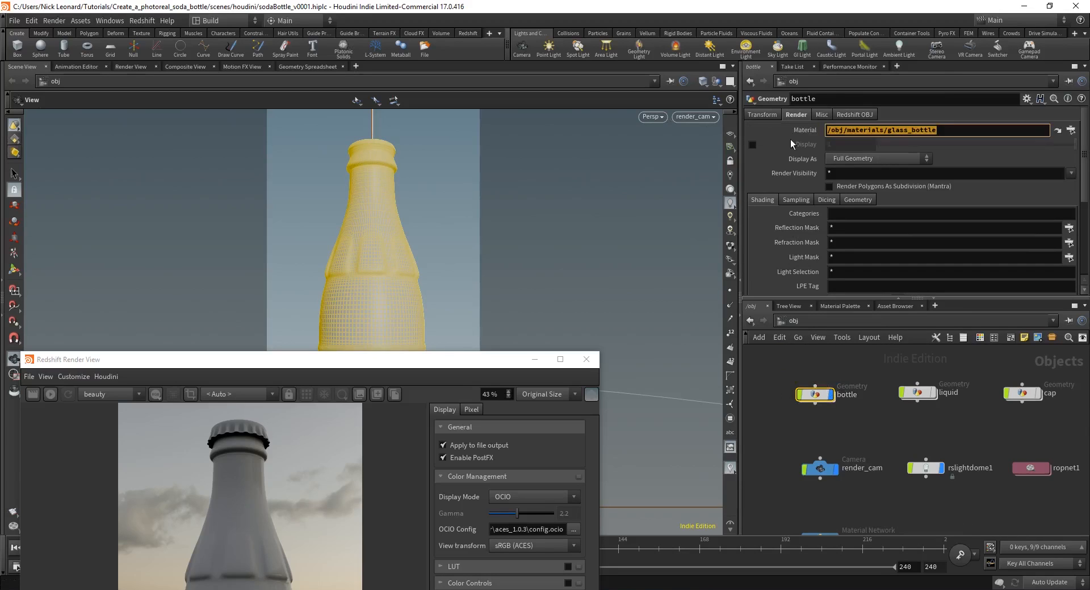
key("BackSpace")
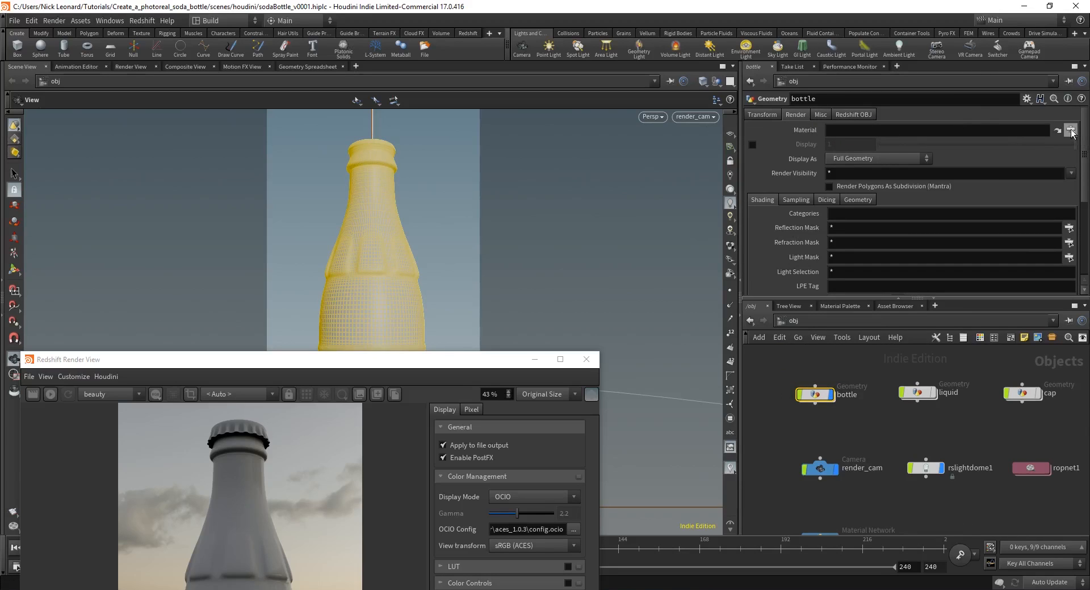
left_click(1070, 132)
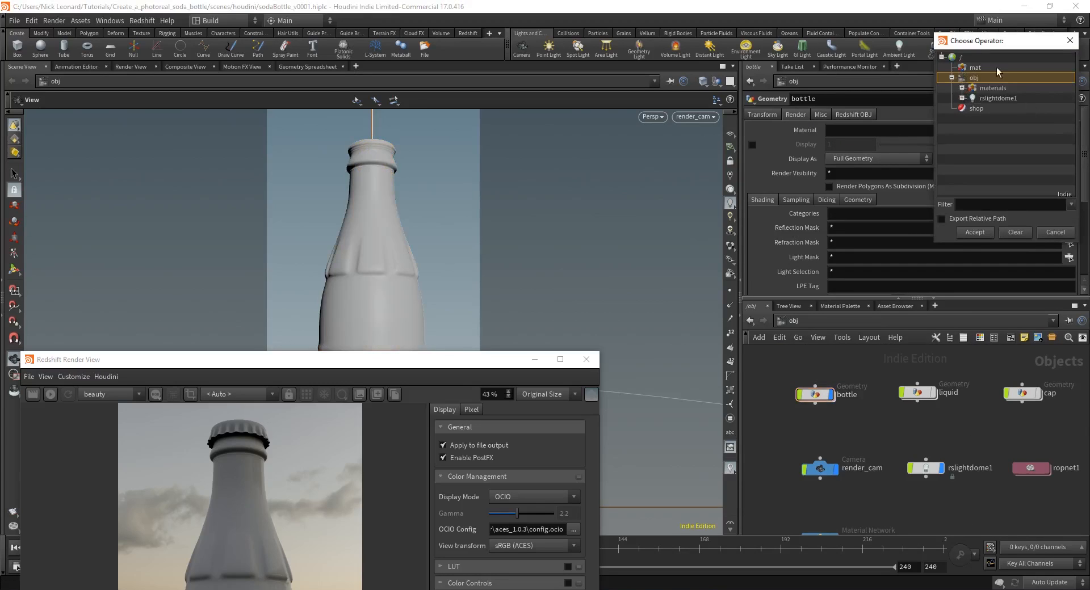
left_click(951, 77)
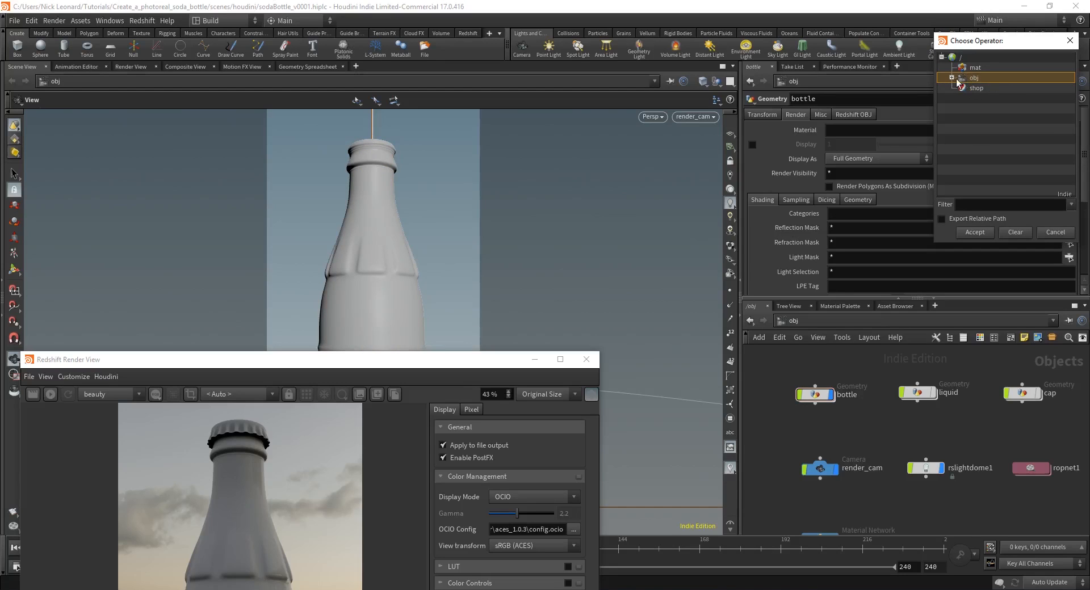
left_click(951, 77)
left_click(962, 87)
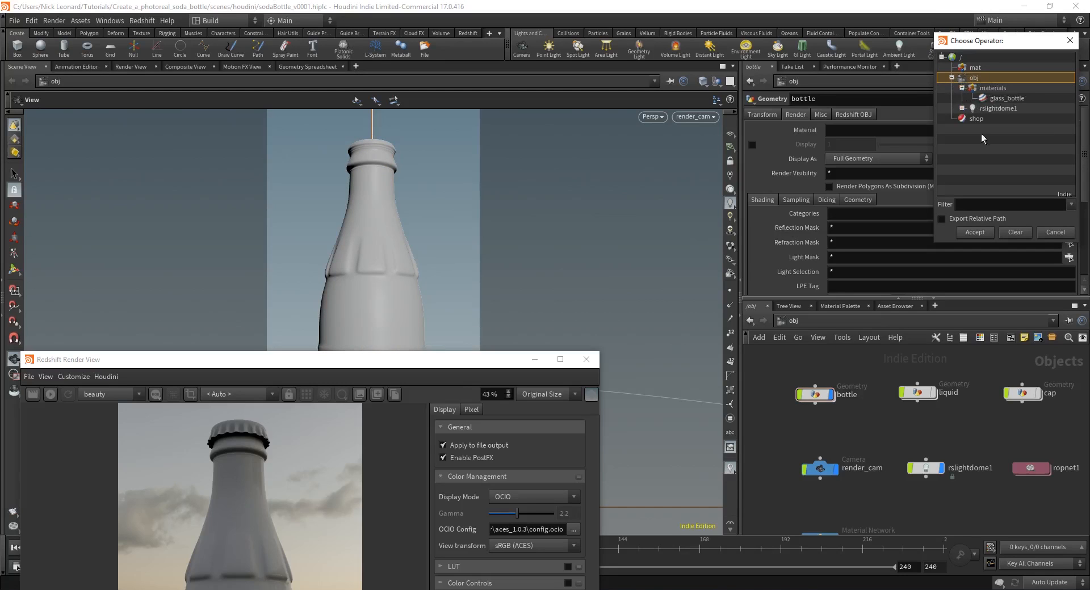
key("h")
left_click(1017, 99)
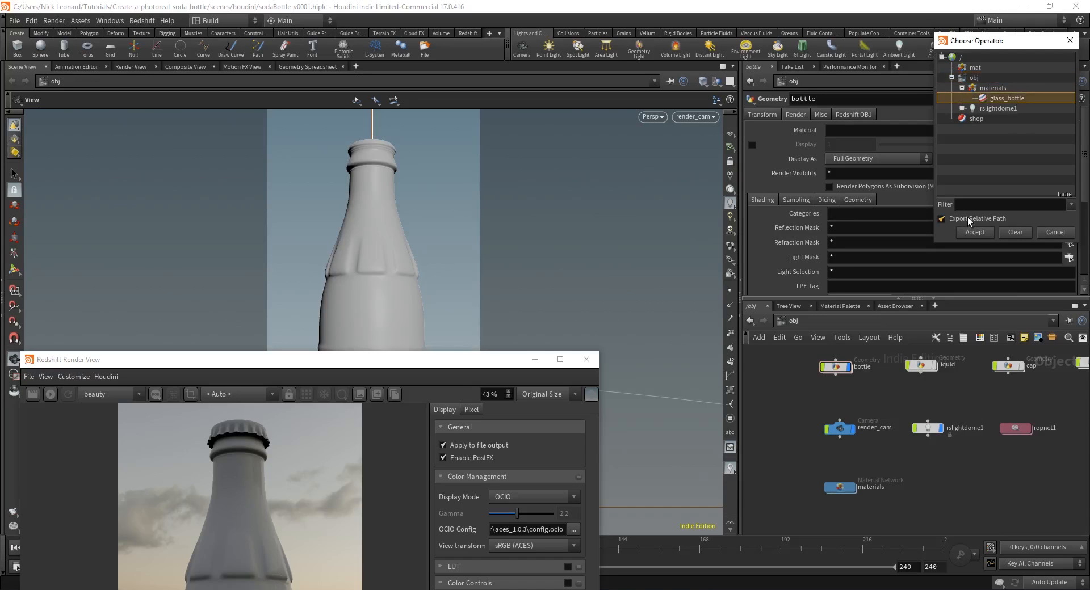
left_click(975, 232)
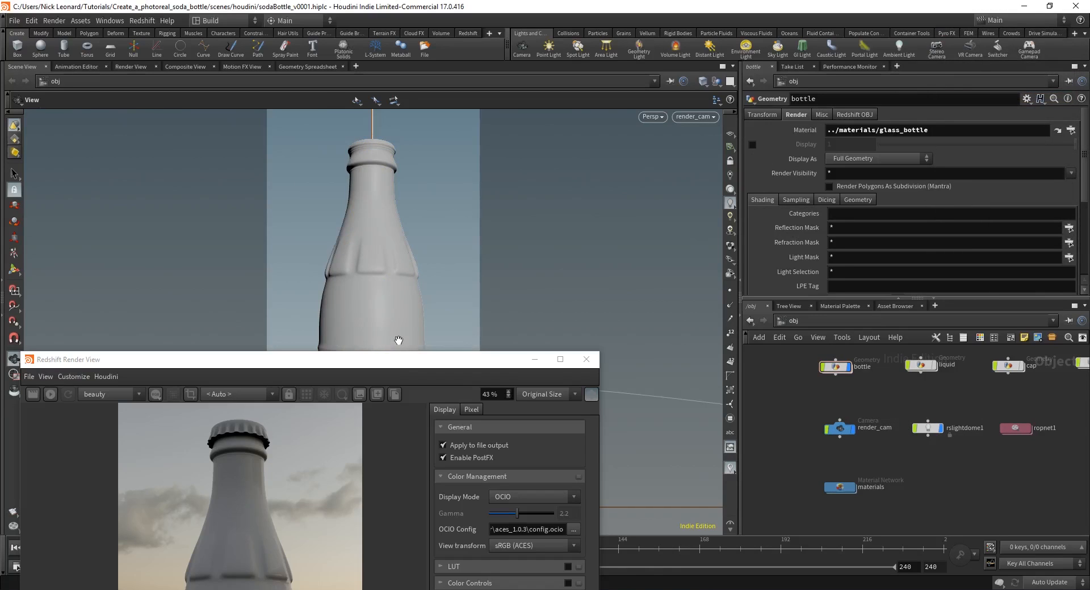
left_click_drag(399, 359, 442, 56)
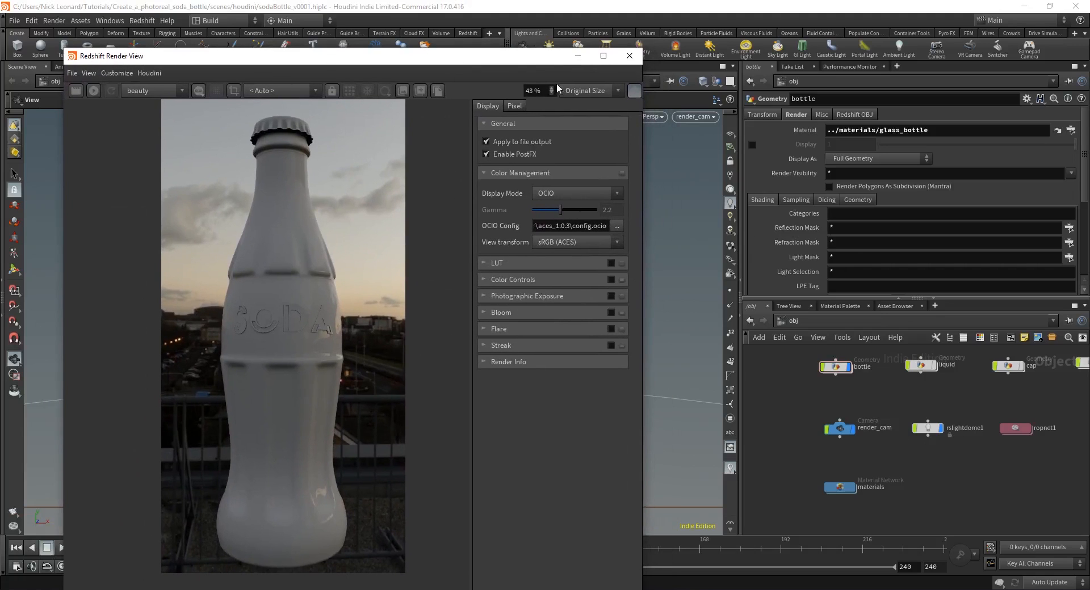
left_click_drag(534, 56, 405, 57)
double_click(855, 488)
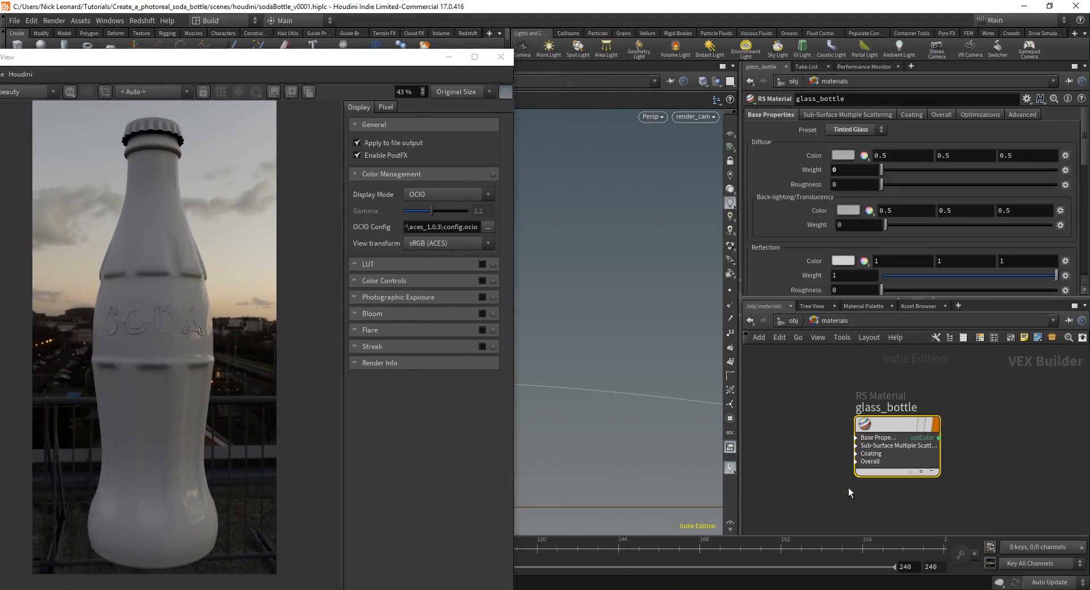
scroll(908, 409, "up", 3)
double_click(936, 402)
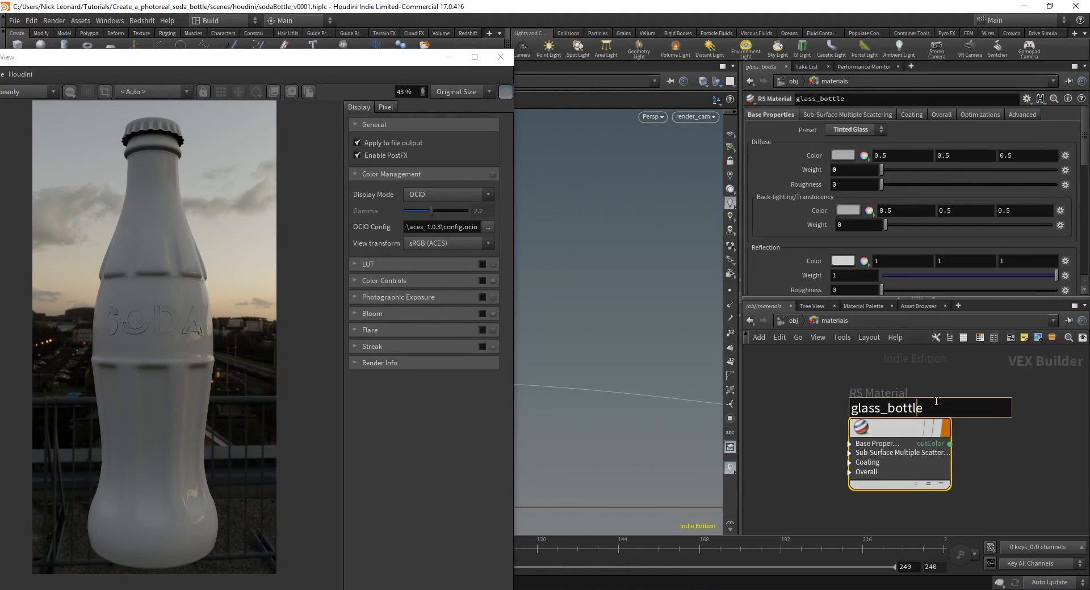
type("__hahaha")
key("Return")
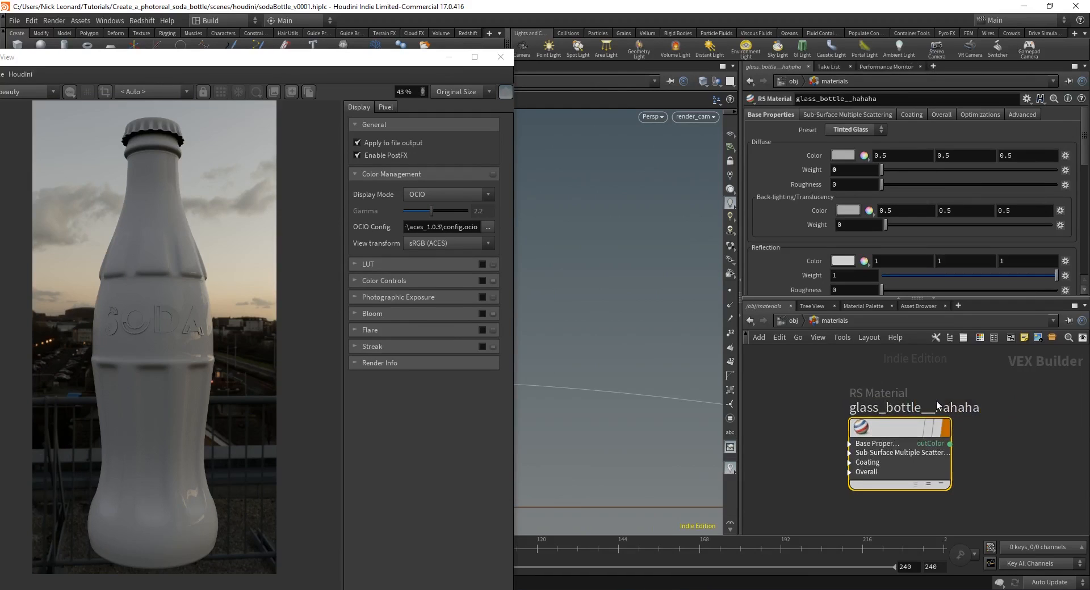
left_click(779, 319)
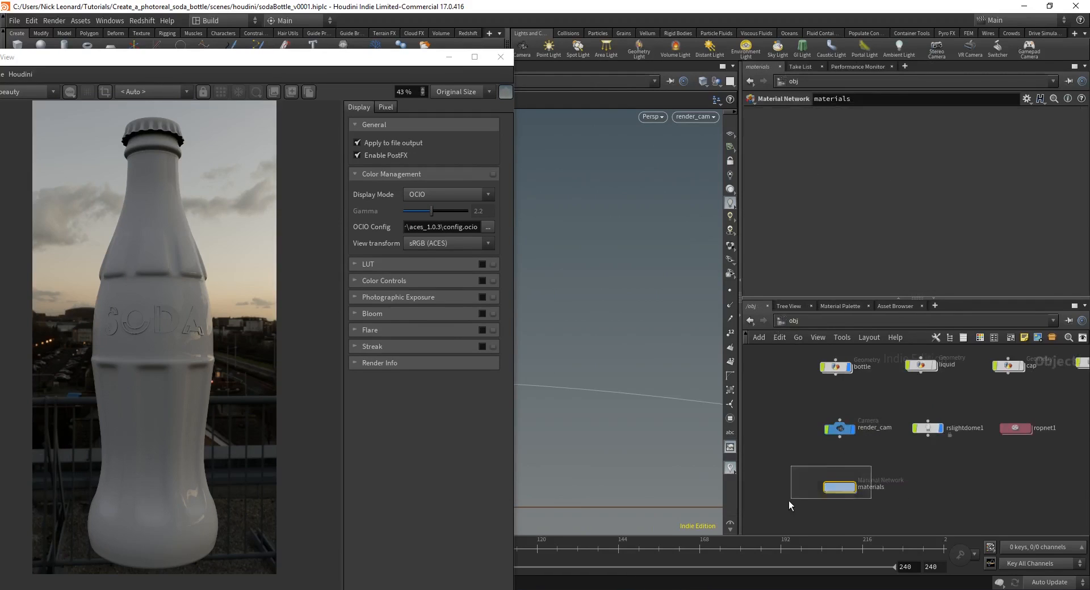
left_click(821, 363)
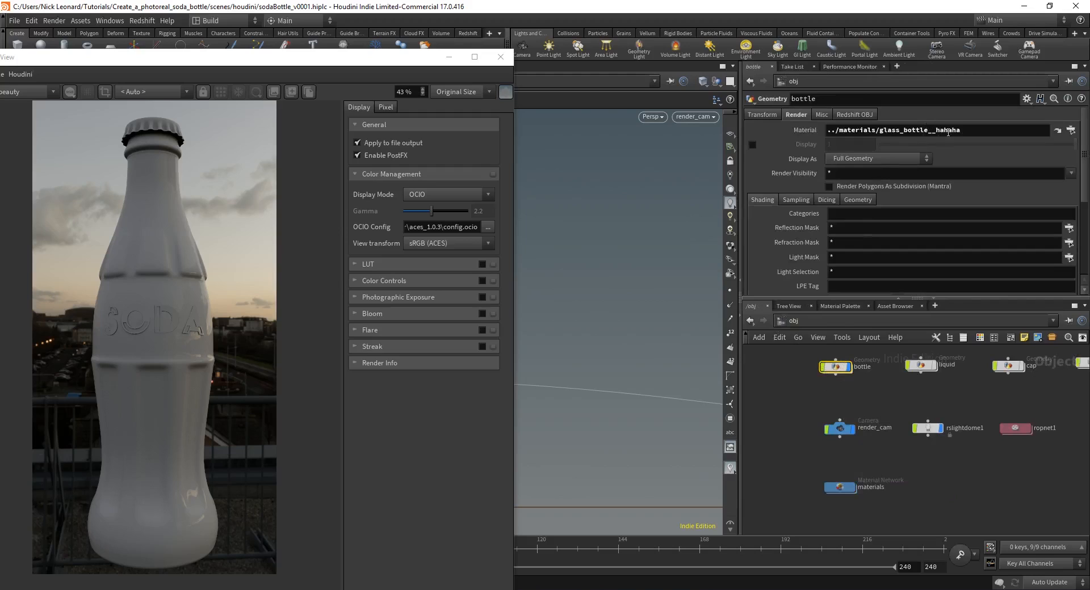
double_click(840, 487)
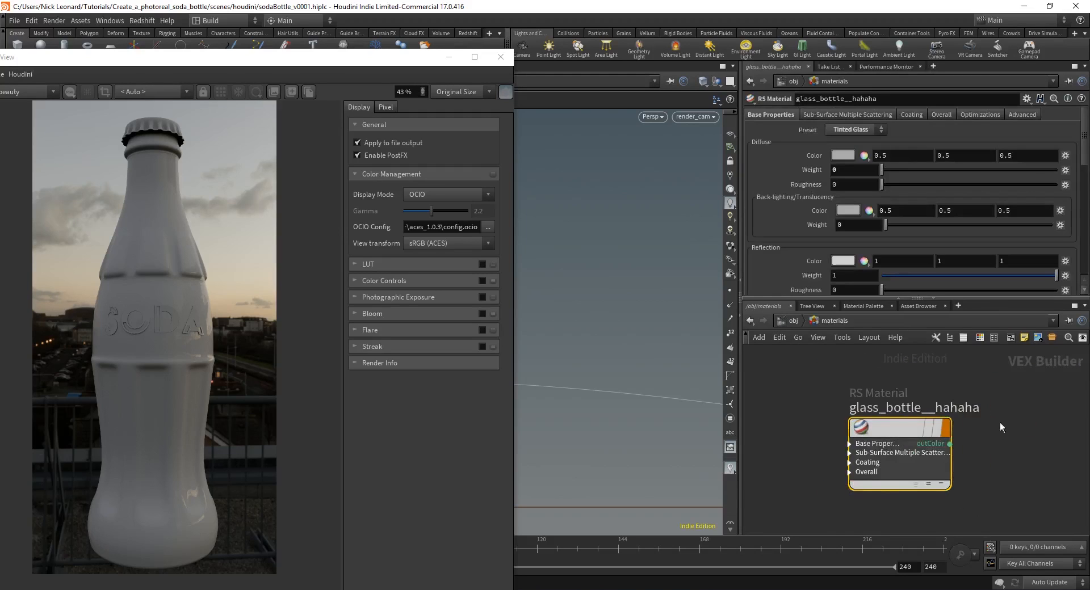
left_click(937, 408)
left_click_drag(937, 409, 1088, 402)
key("BackSpace")
key("BackSpace")
key("BackSpace")
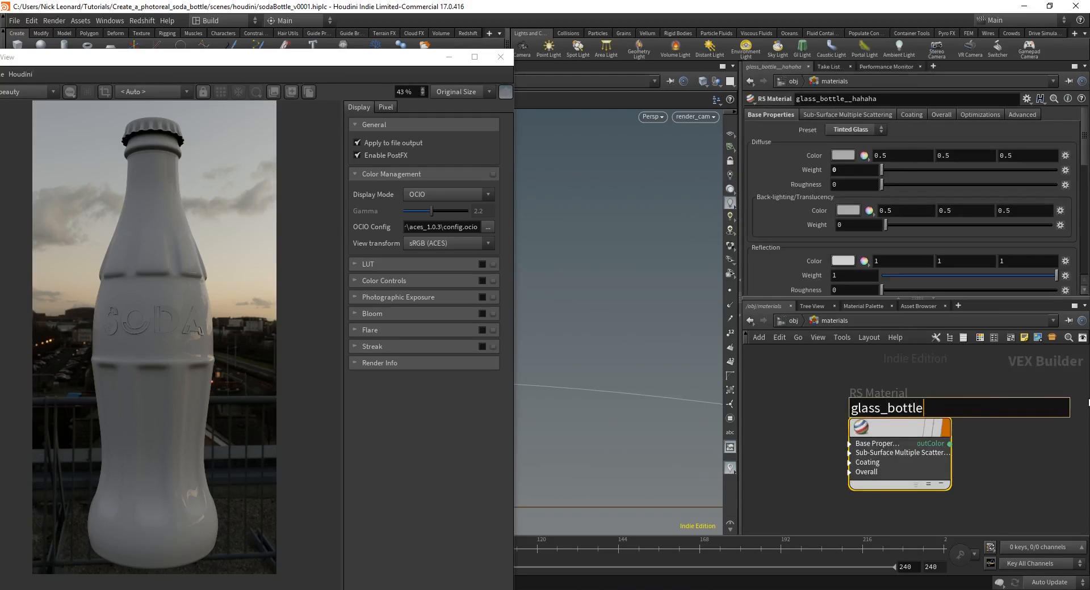
key("Return")
left_click(1029, 403)
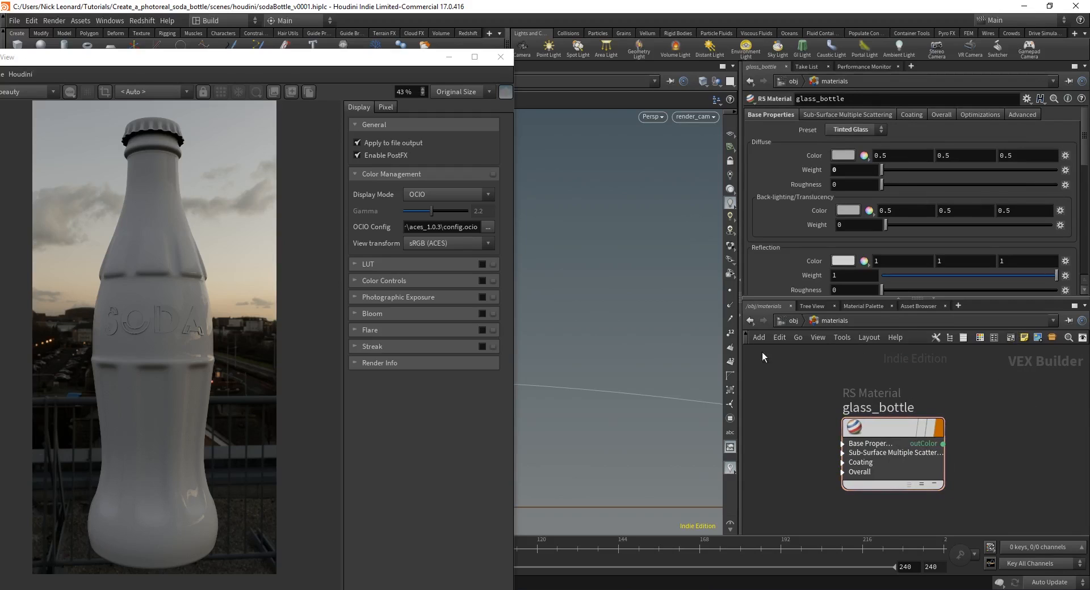
left_click(783, 321)
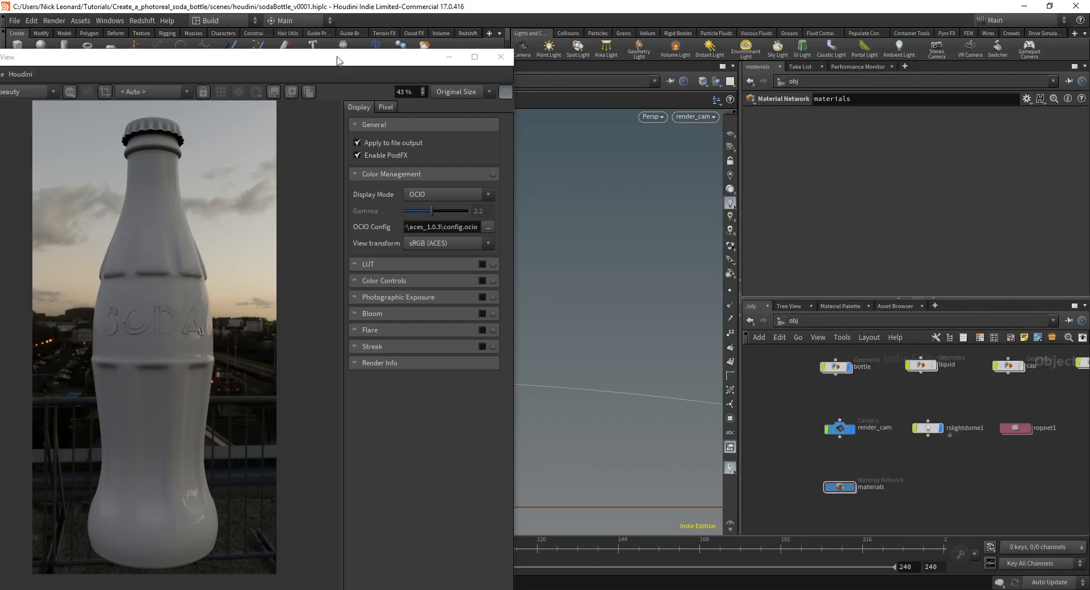
left_click_drag(337, 60, 415, 42)
middle_click_drag(922, 487, 874, 481)
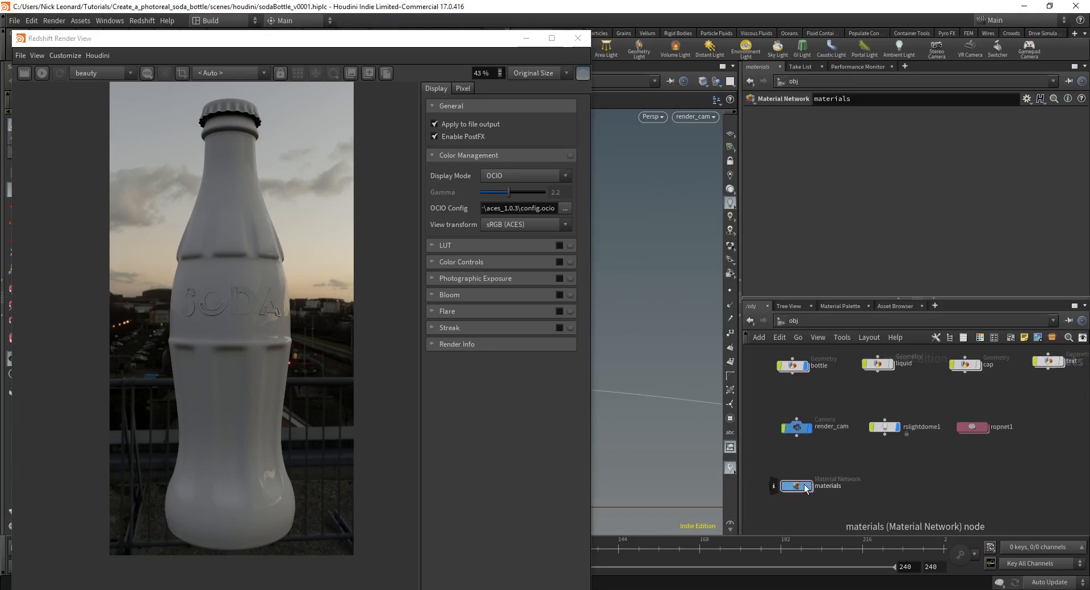
Step: Start a fresh Redshift render of the clear glass bottle
left_click(795, 366)
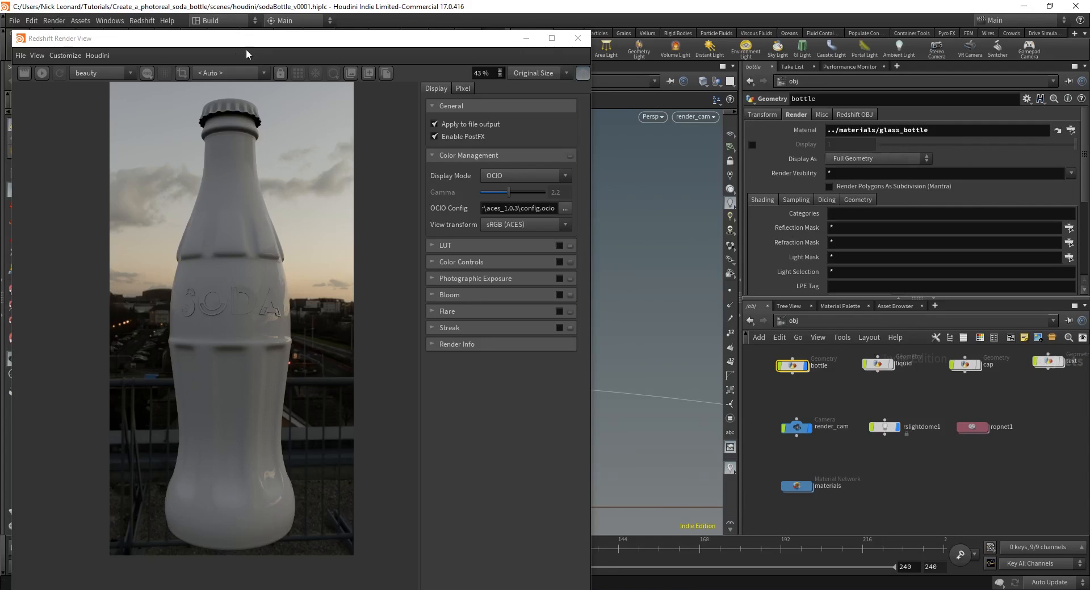
left_click(39, 74)
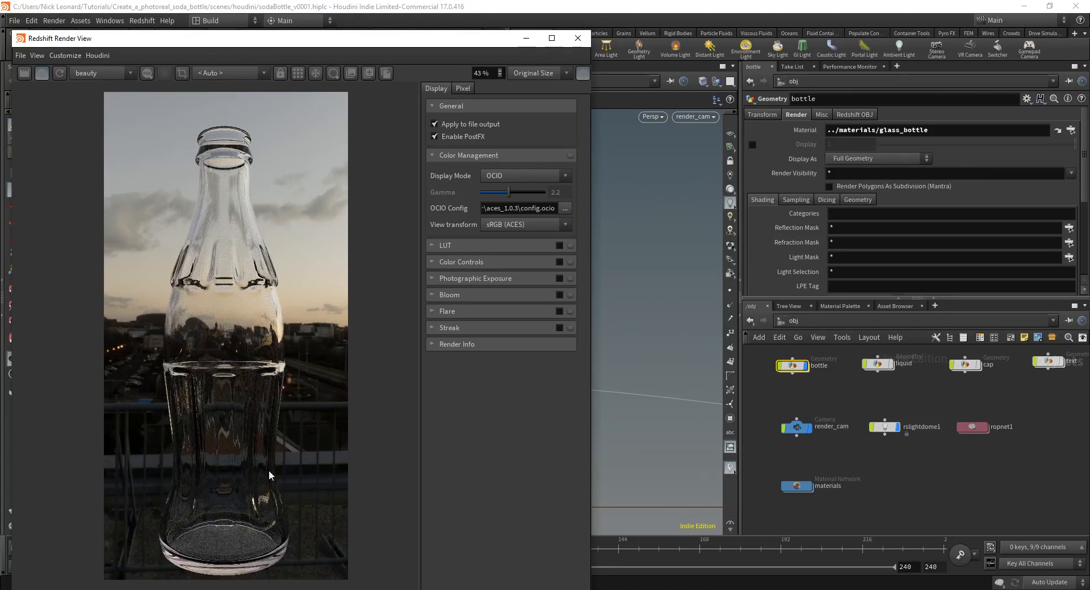
left_click(922, 490)
Step: Switch the glass_bottle material's Reflection BRDF to GGX
middle_click_drag(869, 411, 883, 414)
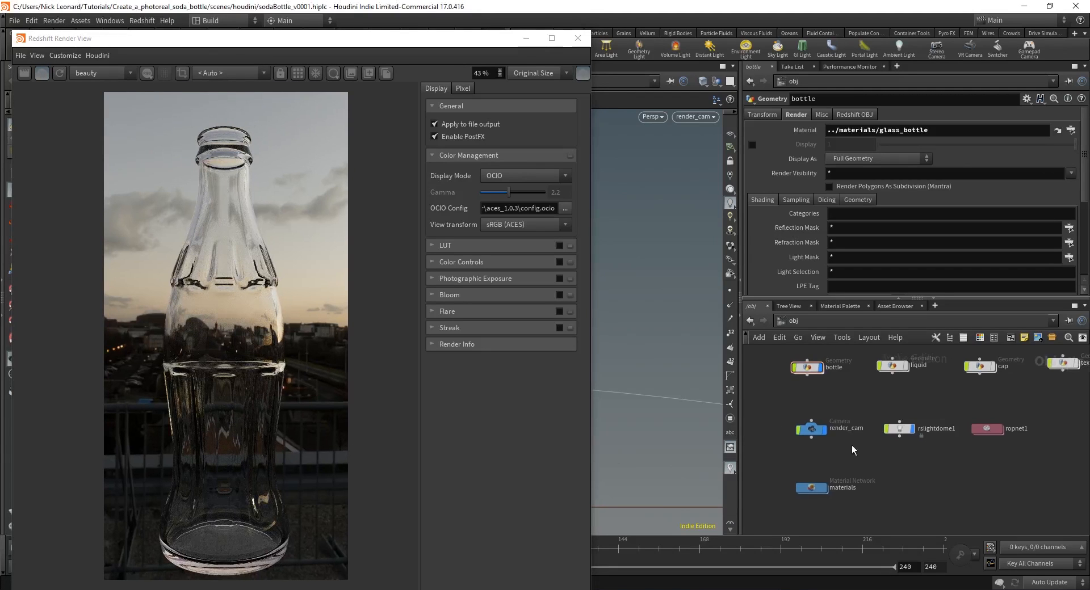
scroll(825, 486, "up", 2)
double_click(817, 490)
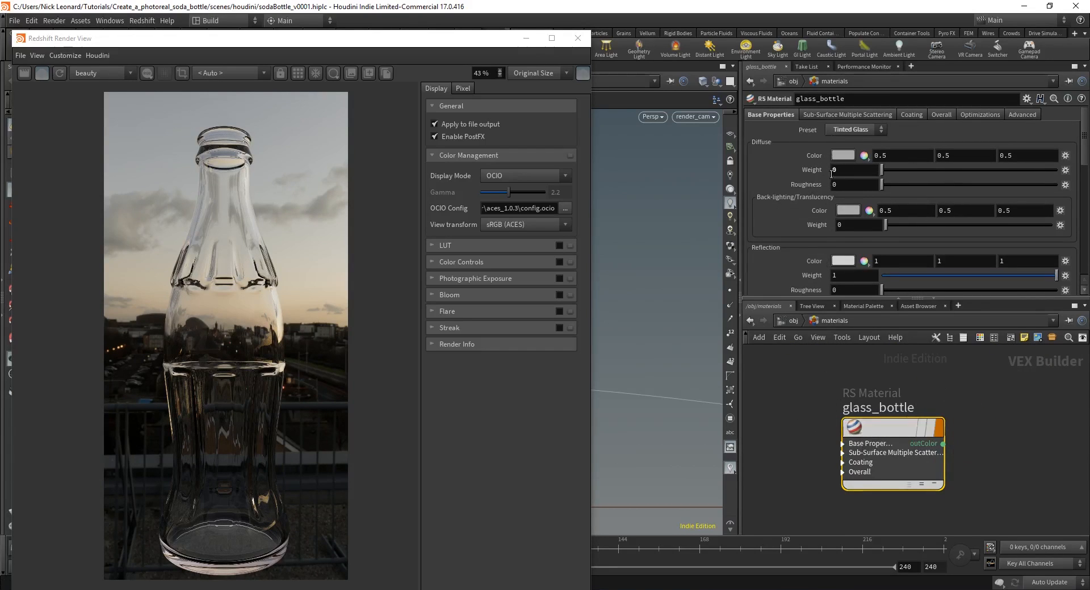
scroll(839, 260, "down", 2)
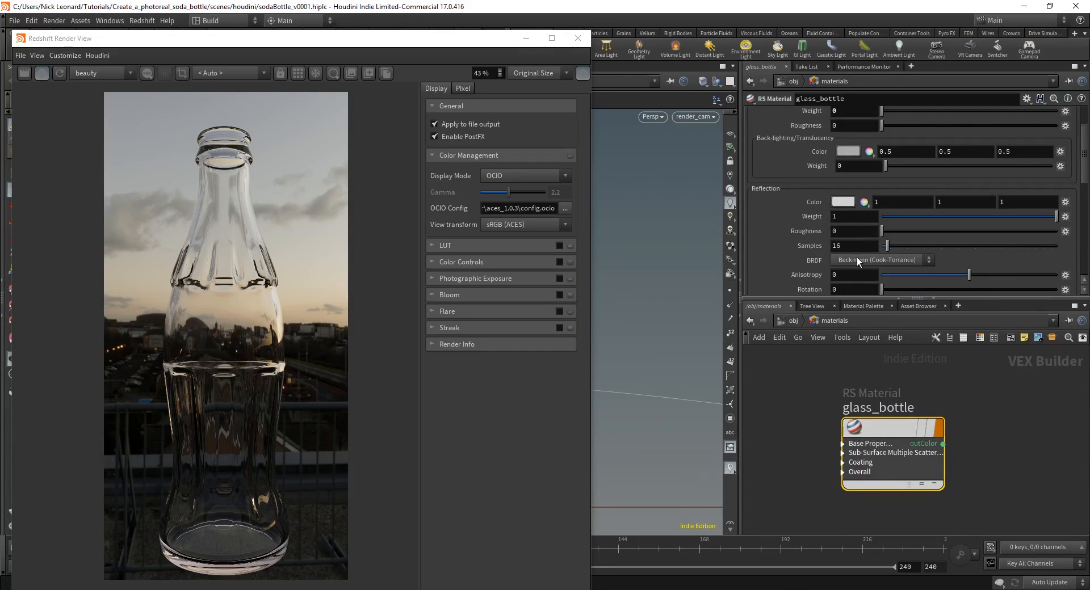
left_click(857, 257)
left_click(858, 277)
Step: Set glass_bottle's Sub-Surface Absorption Scale to 11
scroll(800, 194, "down", 4)
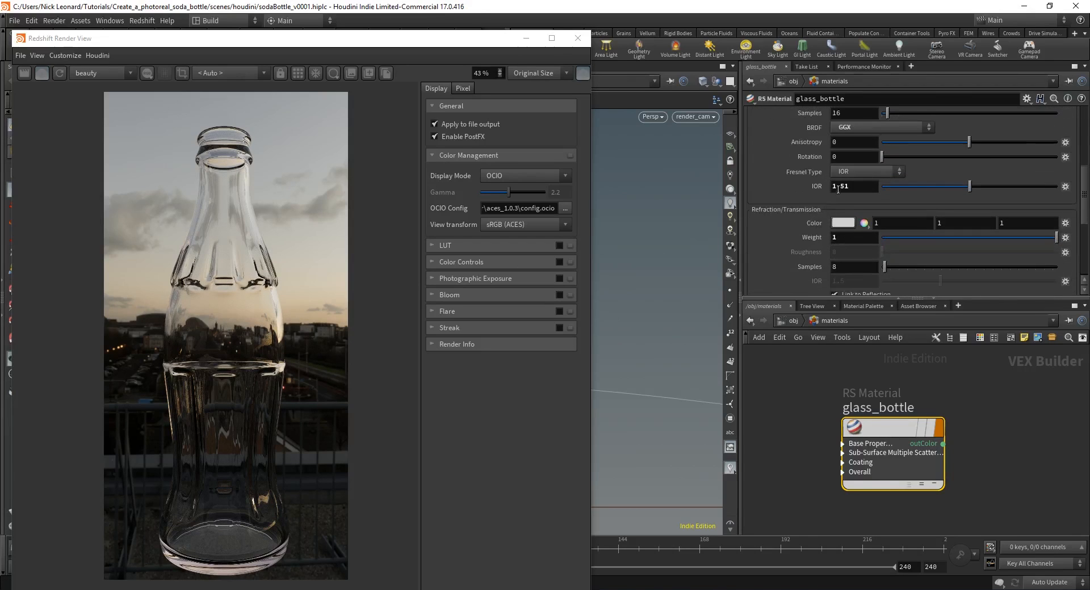
scroll(823, 185, "down", 2)
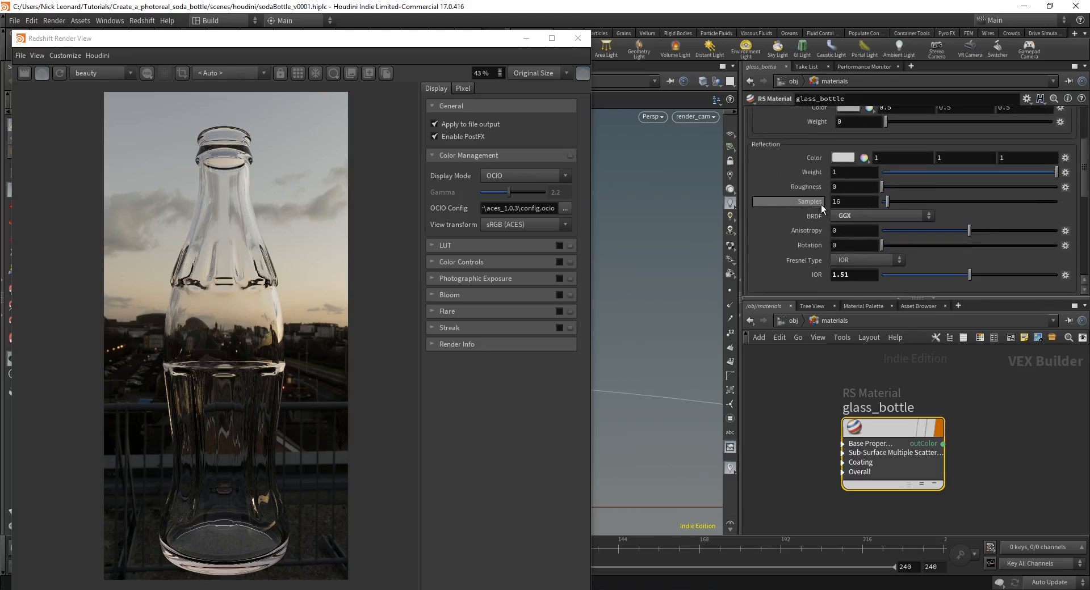
scroll(820, 204, "down", 1)
scroll(841, 213, "down", 2)
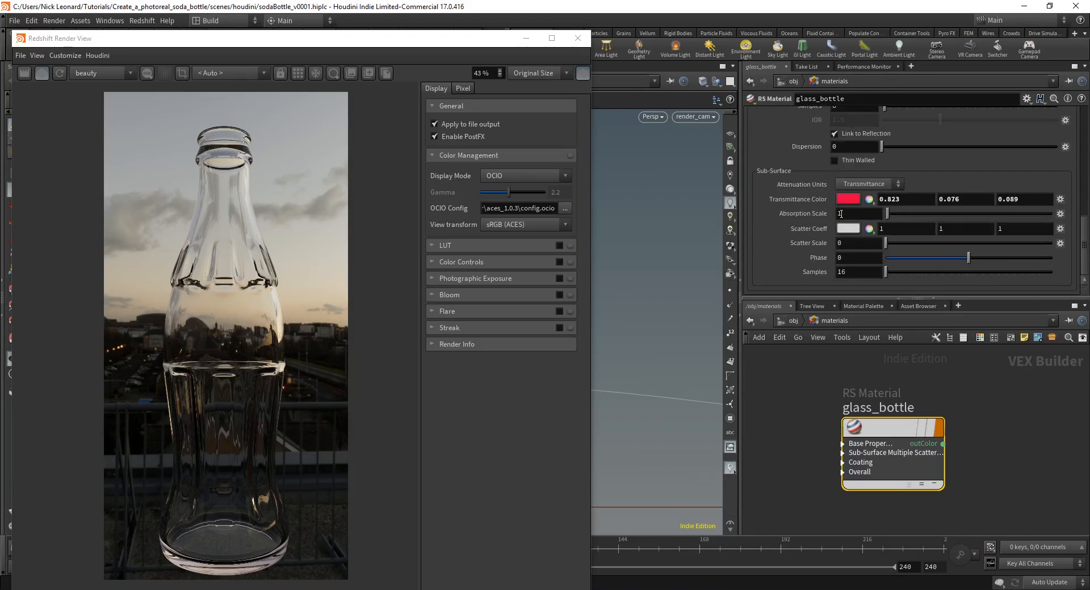
double_click(845, 215)
type("11")
key("Return")
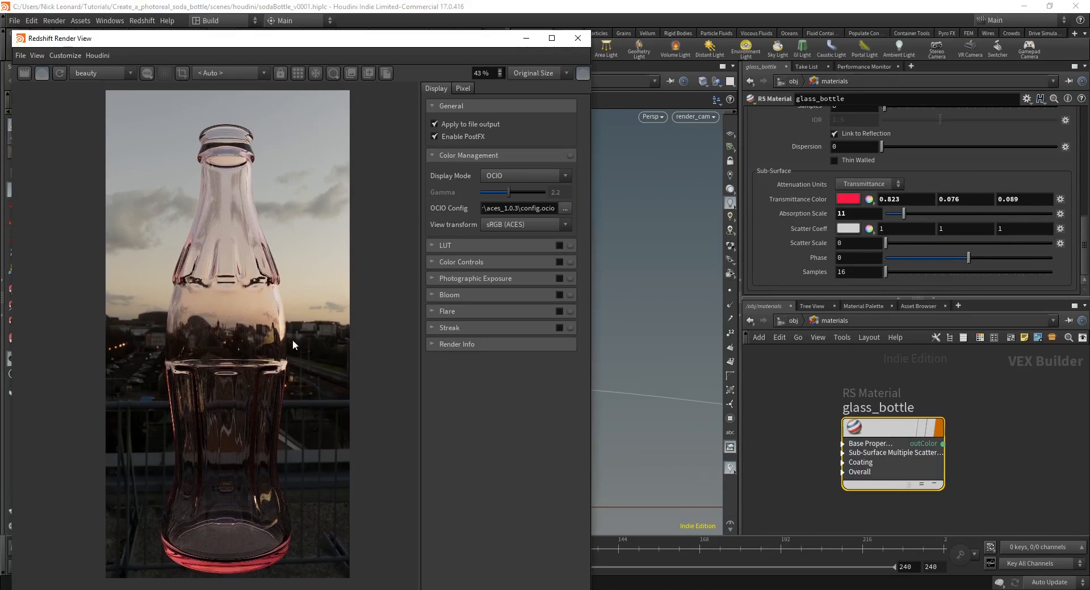
left_click(849, 200)
Step: Set the transmittance colour to green (0.21398, 0.823, 0.335784) and recentre the render
left_click_drag(902, 245, 911, 250)
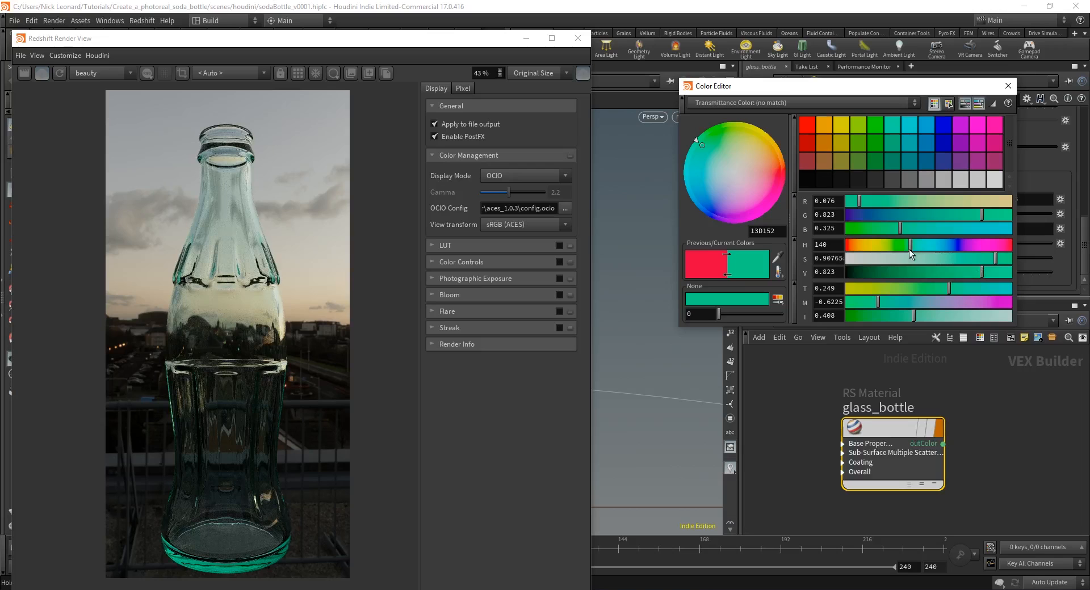
left_click_drag(912, 250, 907, 251)
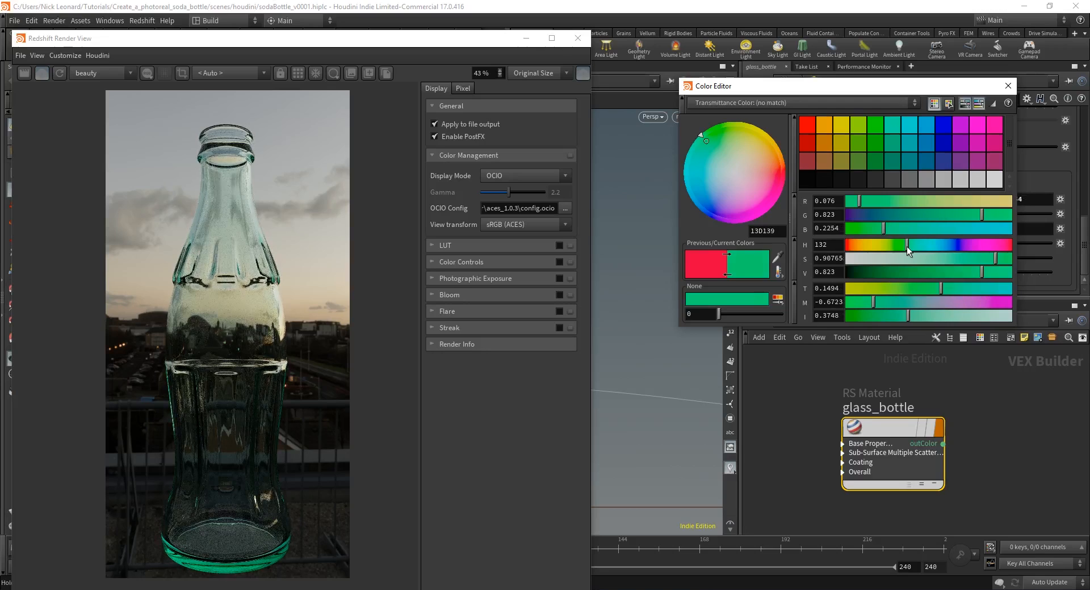
left_click_drag(995, 259, 968, 262)
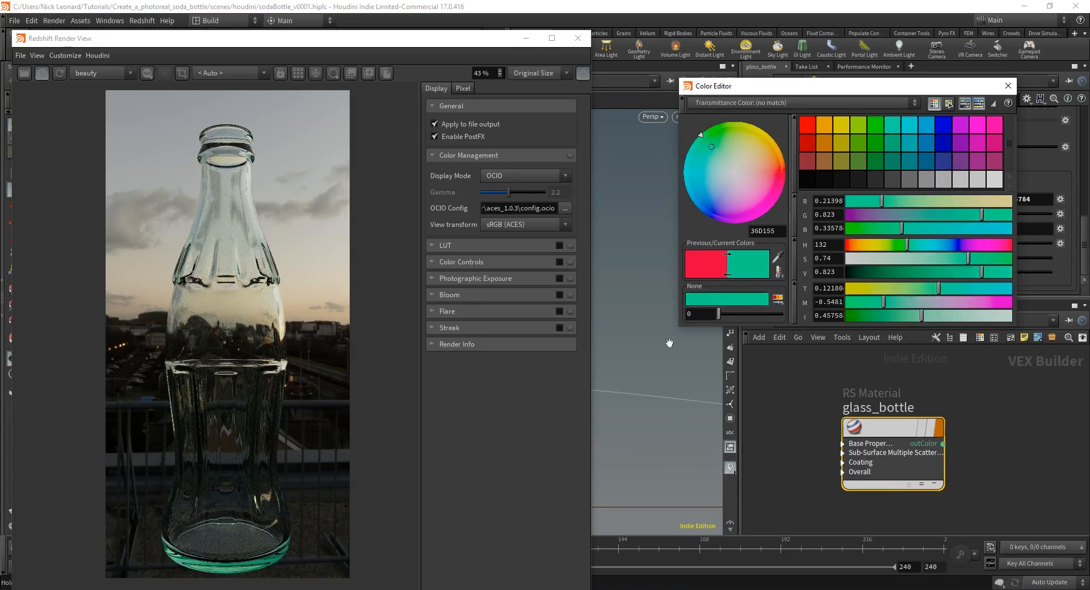
scroll(265, 440, "up", 5)
scroll(266, 440, "down", 3)
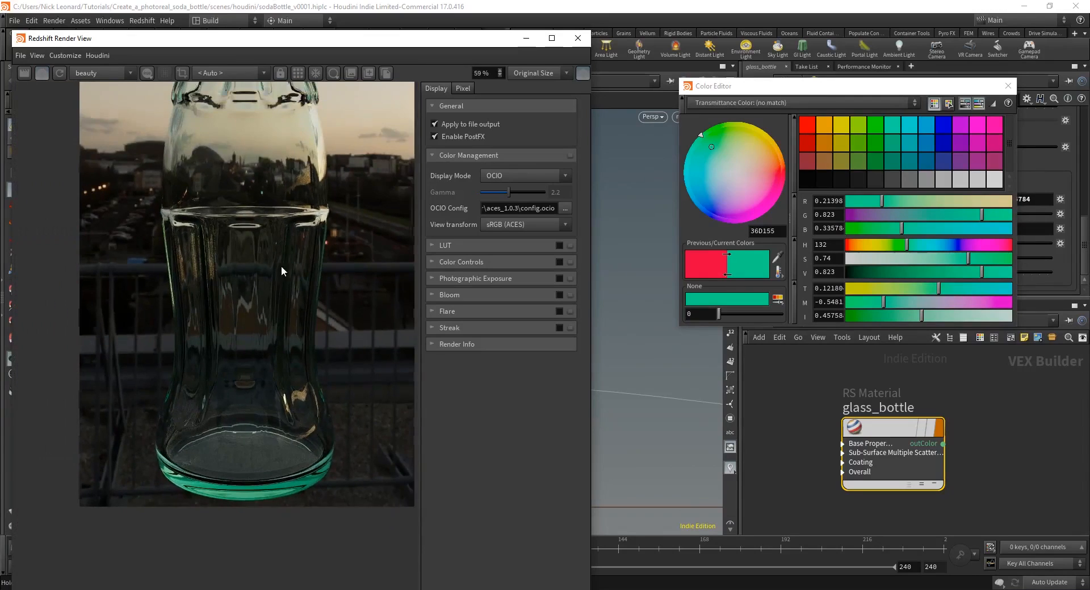
scroll(263, 278, "down", 1)
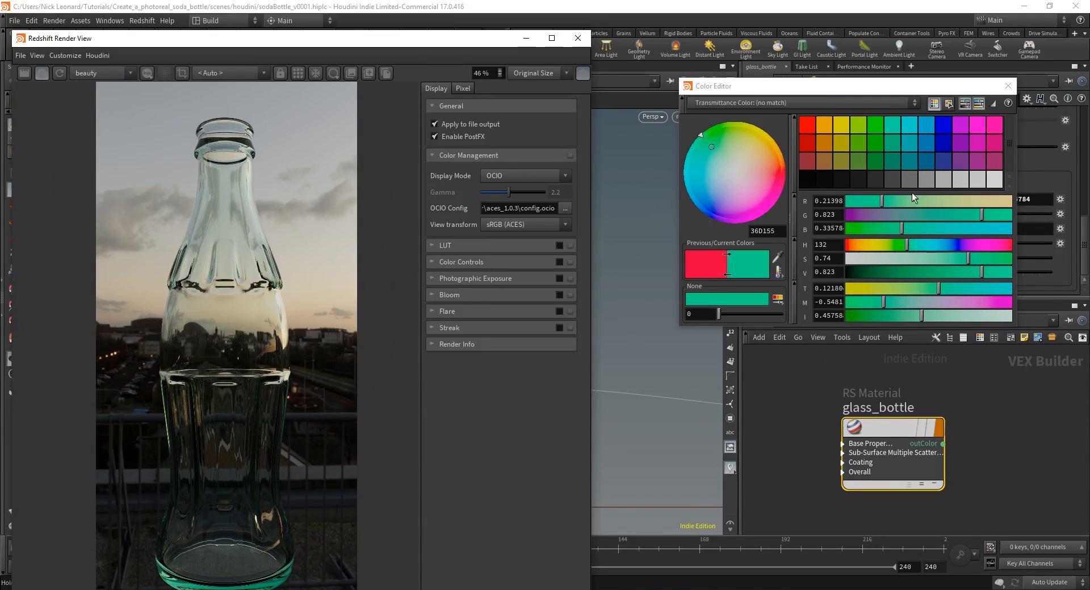
left_click(1008, 86)
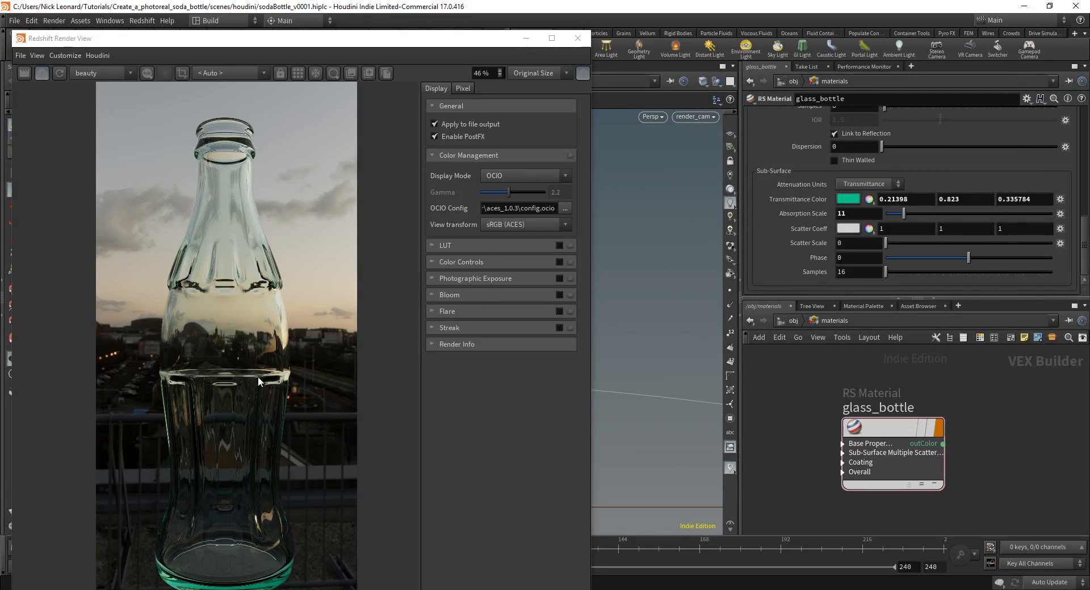
left_click_drag(263, 411, 266, 392)
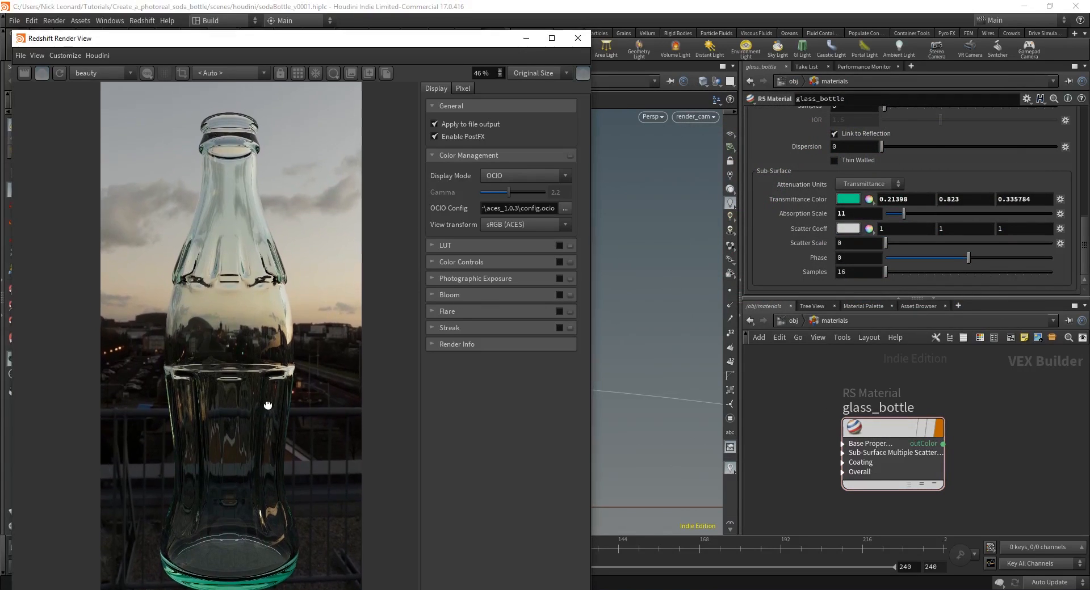
scroll(256, 360, "up", 4)
scroll(229, 359, "up", 1)
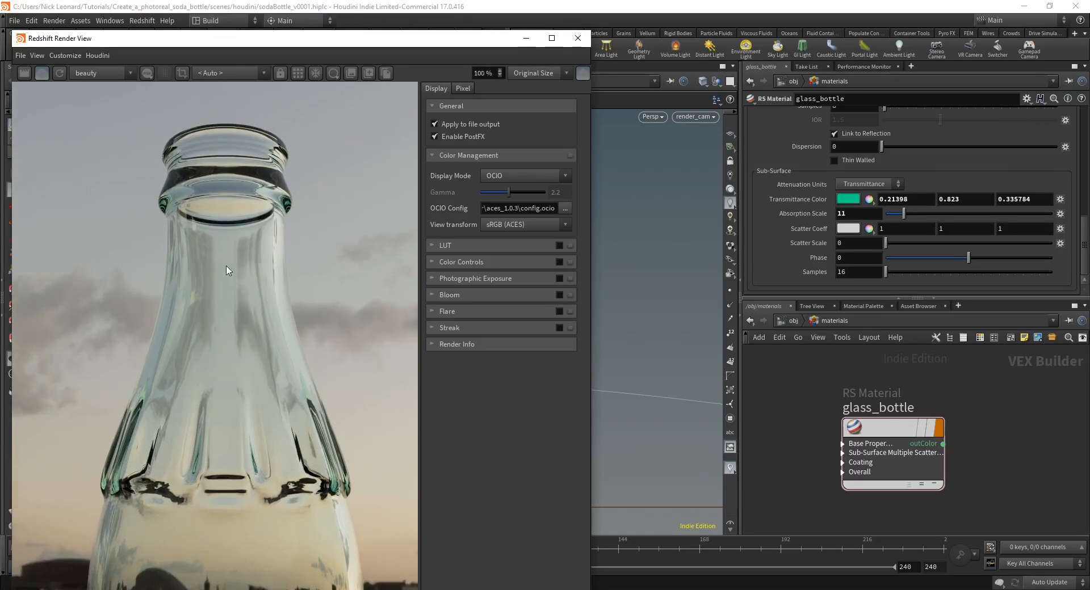
left_click_drag(255, 473, 245, 218)
mouse_move(265, 486)
left_mouse_down()
mouse_move(270, 309)
mouse_move(280, 498)
left_mouse_up()
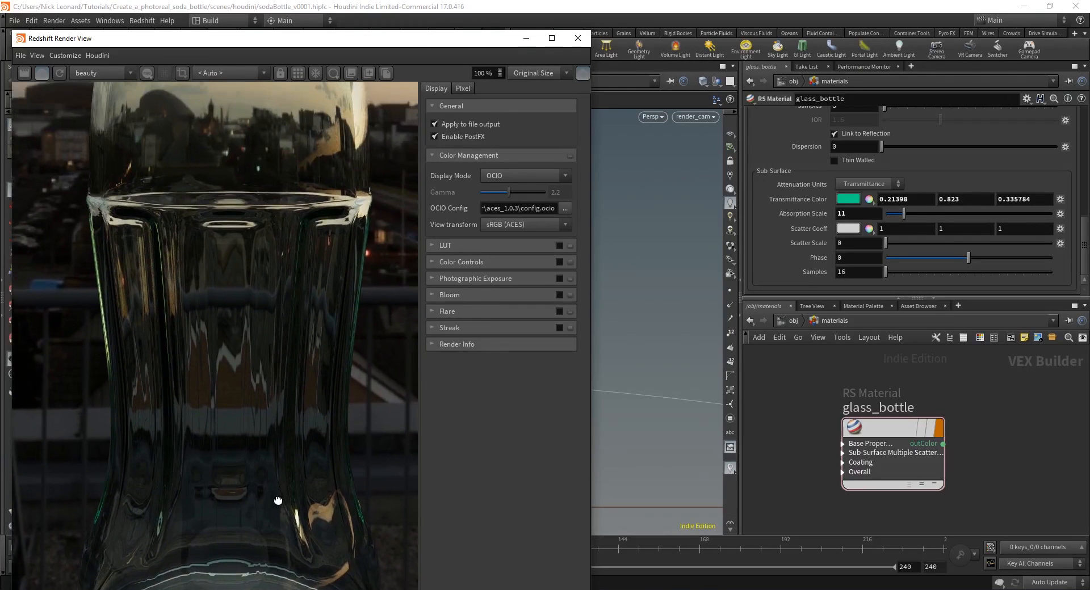
left_click_drag(282, 240, 273, 381)
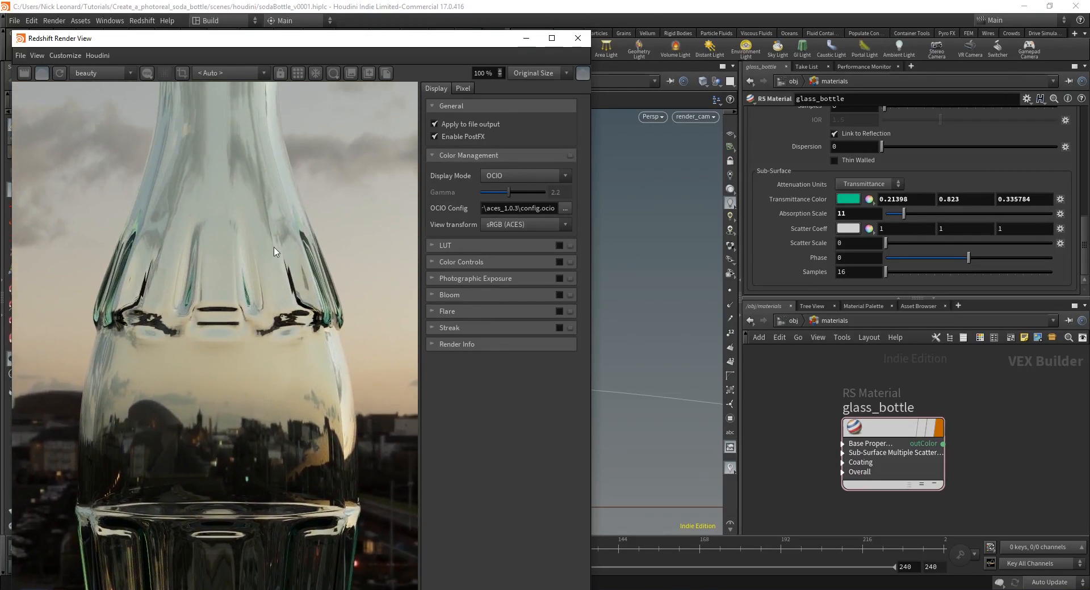
left_click_drag(276, 253, 288, 405)
left_click_drag(288, 506, 282, 231)
mouse_move(280, 572)
left_mouse_down()
mouse_move(288, 241)
mouse_move(288, 316)
left_mouse_up()
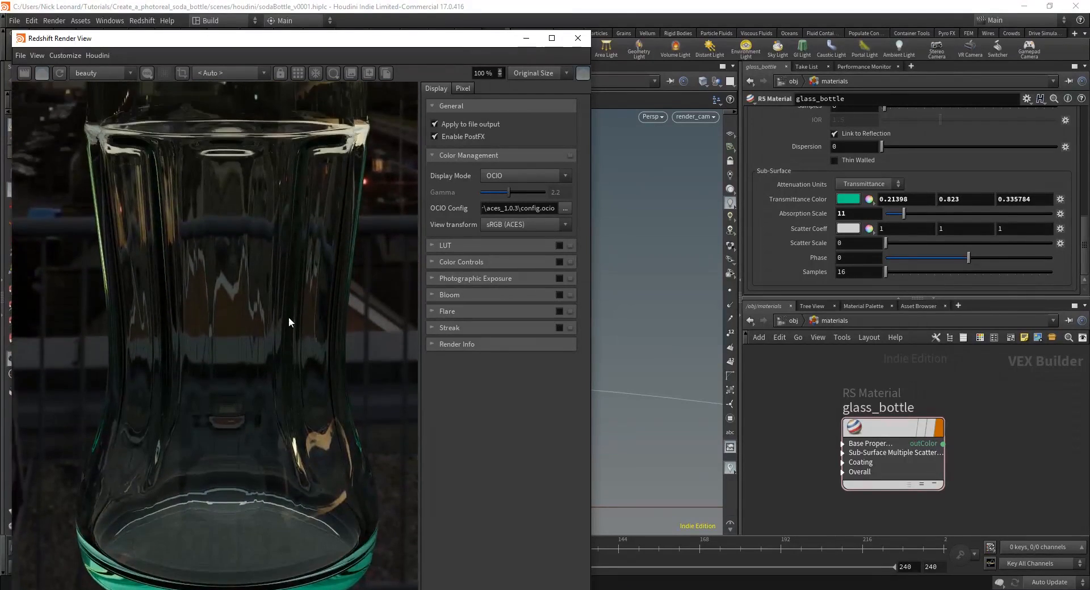
scroll(287, 258, "down", 5)
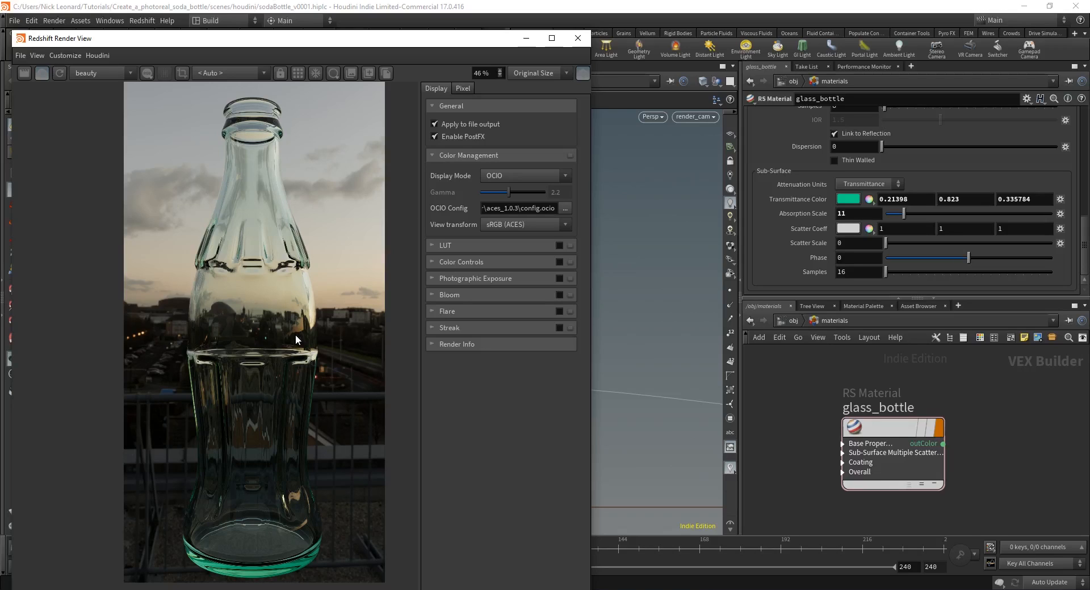
Step: Stop the running IPR render and return to the object level
left_click(859, 405)
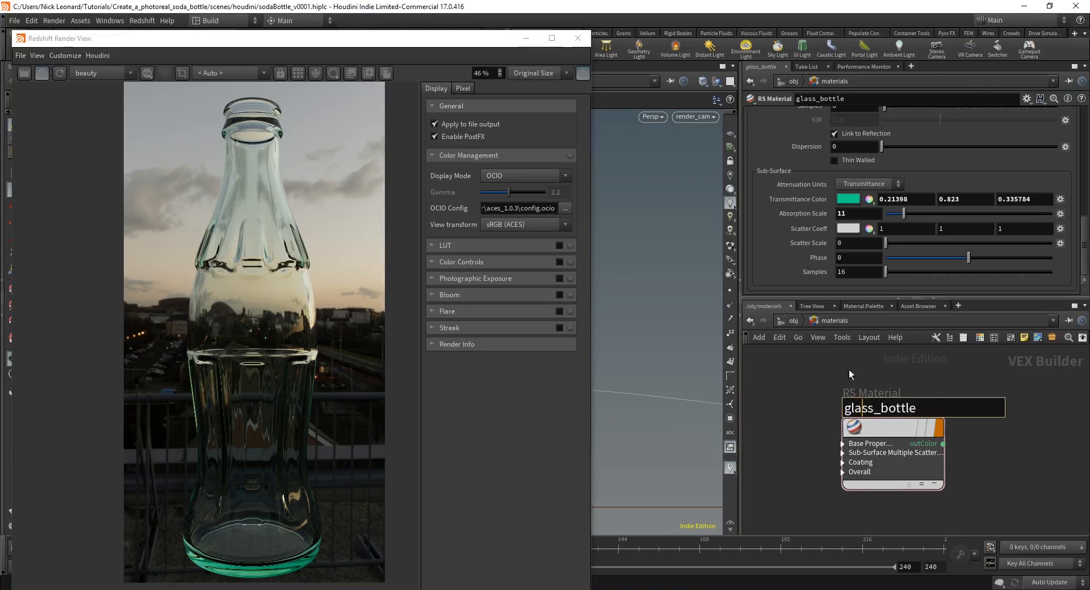
left_click(849, 376)
middle_click_drag(940, 514, 919, 469)
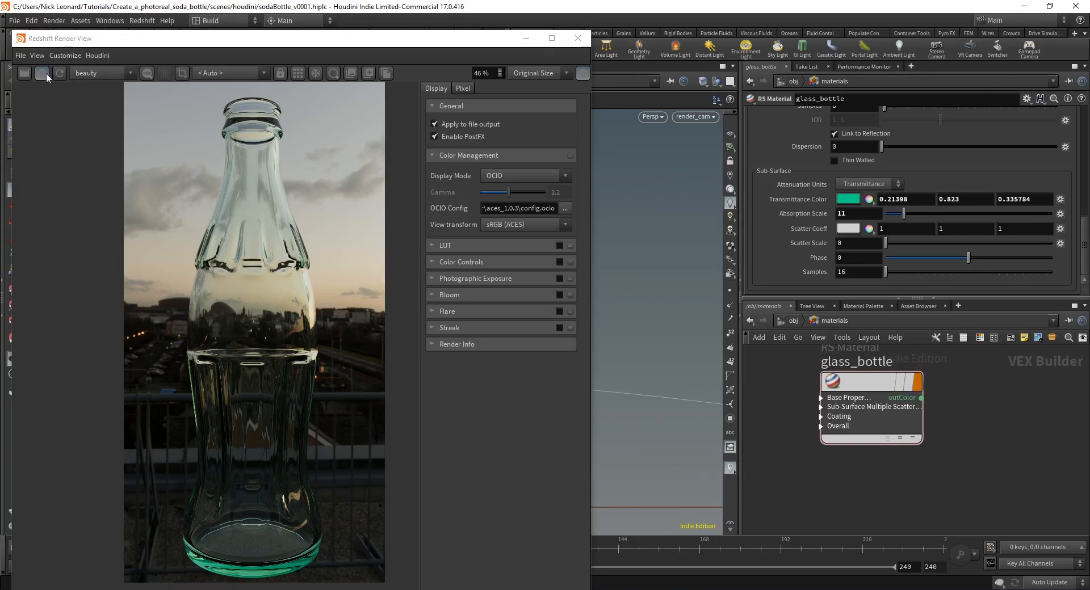
left_click(45, 75)
left_click(792, 322)
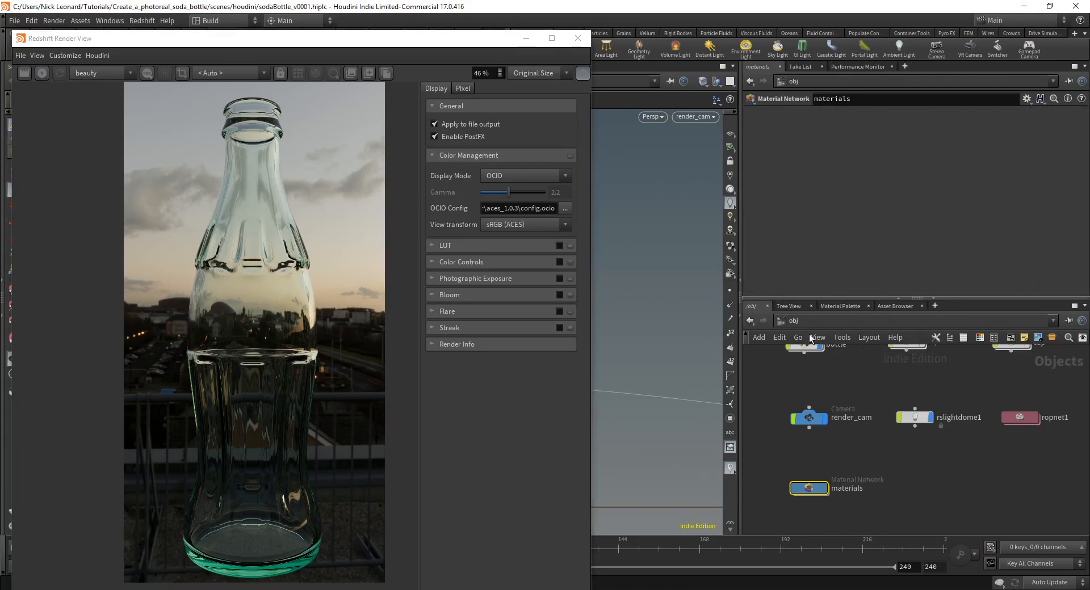
Step: Select the liquid object and restart the Redshift render with the liquid showing
middle_click_drag(848, 388, 845, 434)
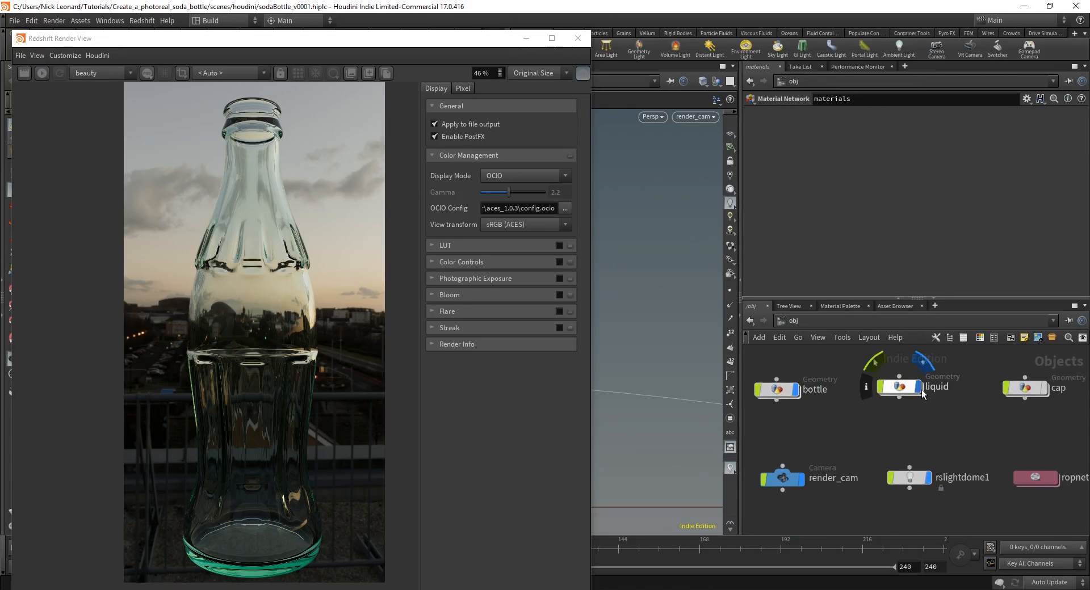
left_click(903, 388)
scroll(869, 403, "down", 2)
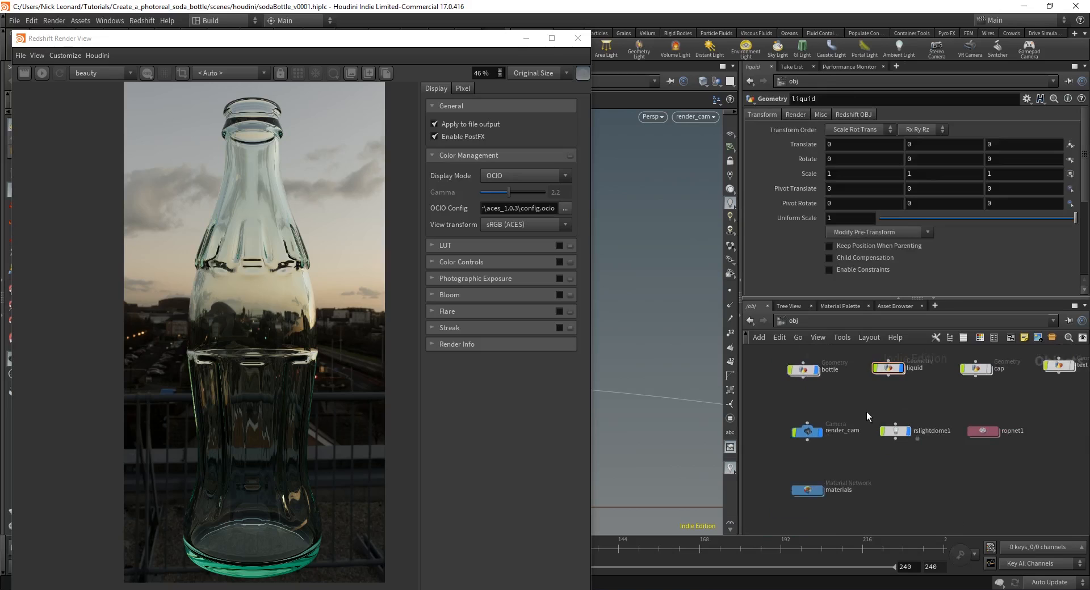
left_click(41, 72)
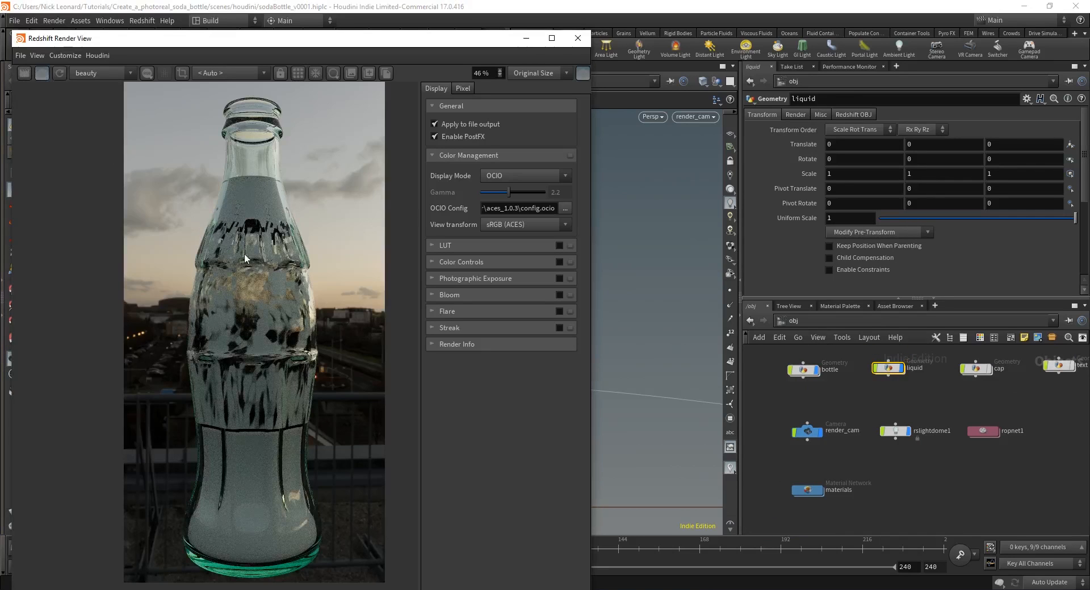
Step: Deselect liquid and dive into its geometry network
left_click(886, 401)
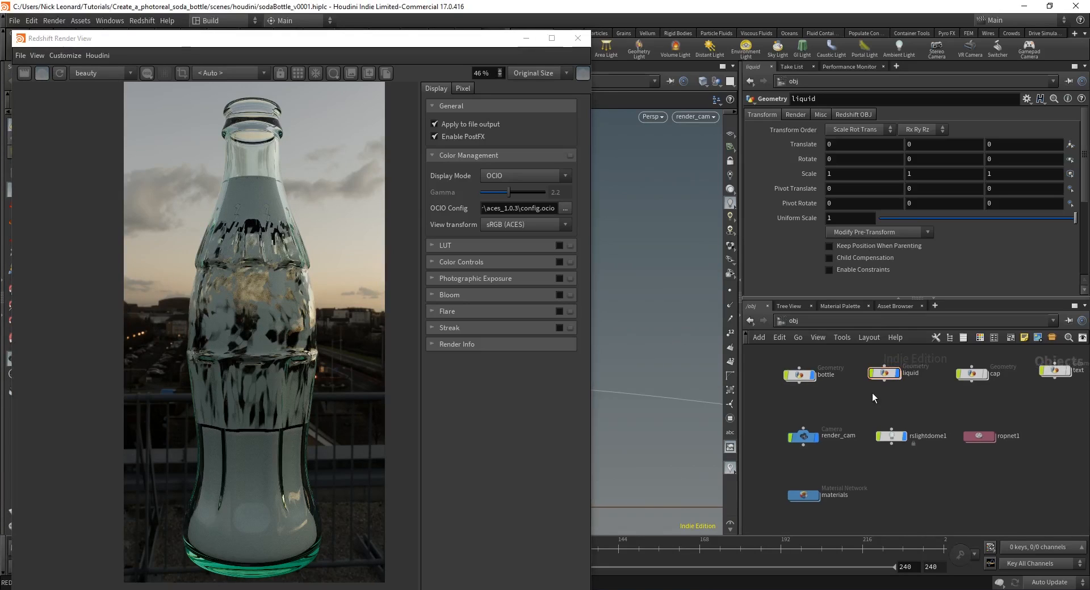
scroll(911, 368, "up", 2)
double_click(890, 367)
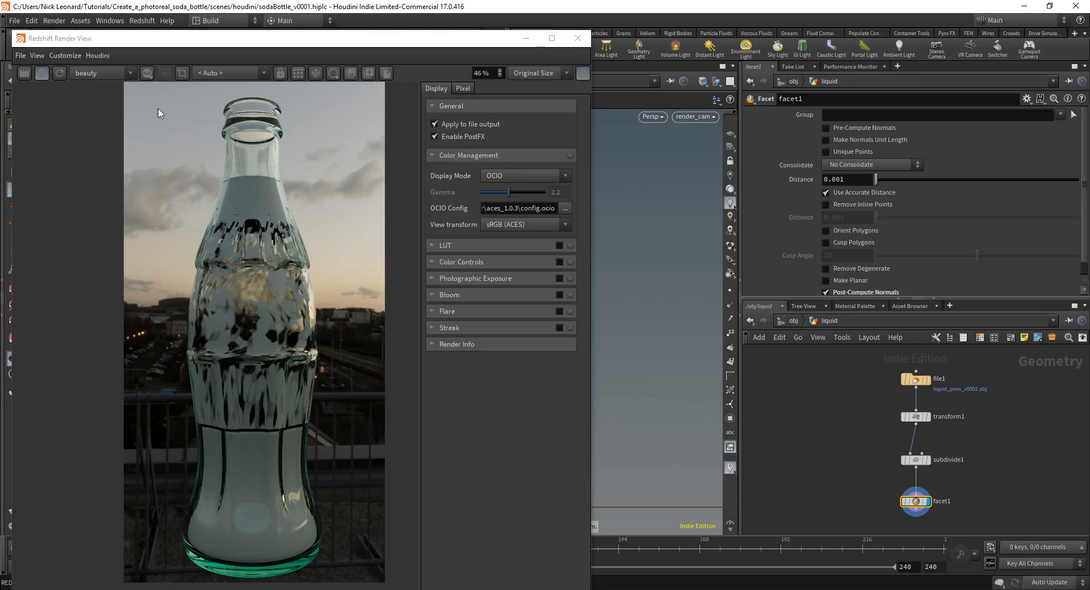
Step: Stop the live render and minimize the Render View to reveal the liquid's node network
left_click(42, 72)
left_click(526, 38)
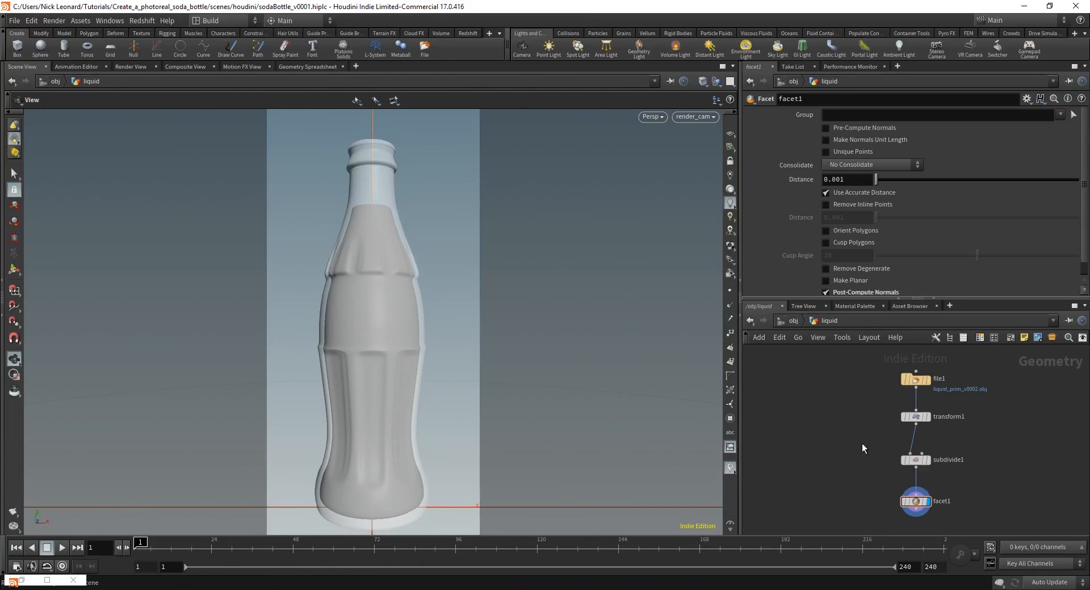
middle_click_drag(863, 444, 851, 443)
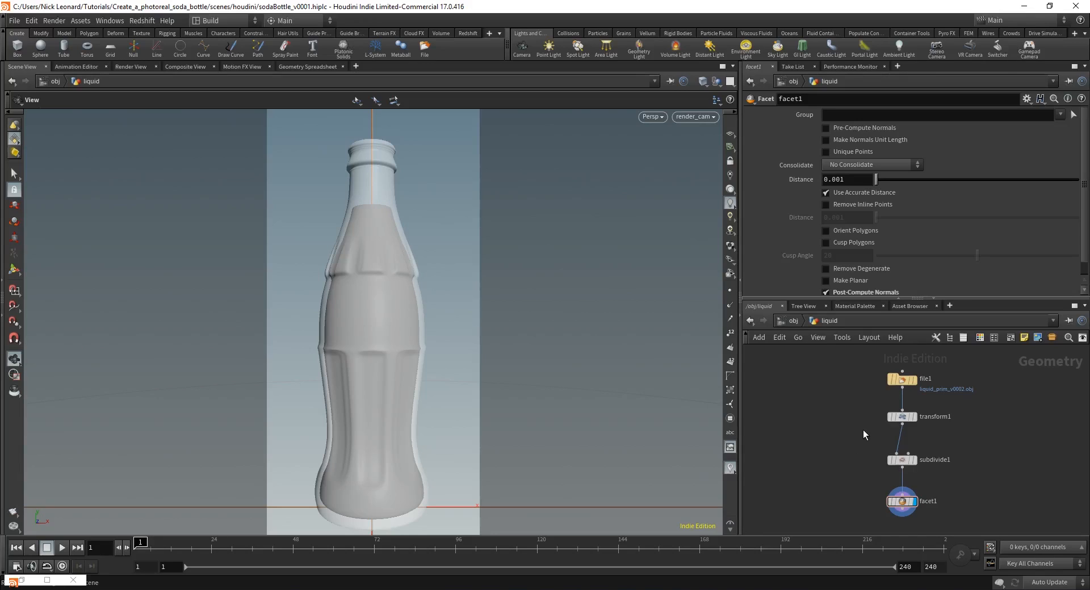
scroll(945, 437, "up", 2)
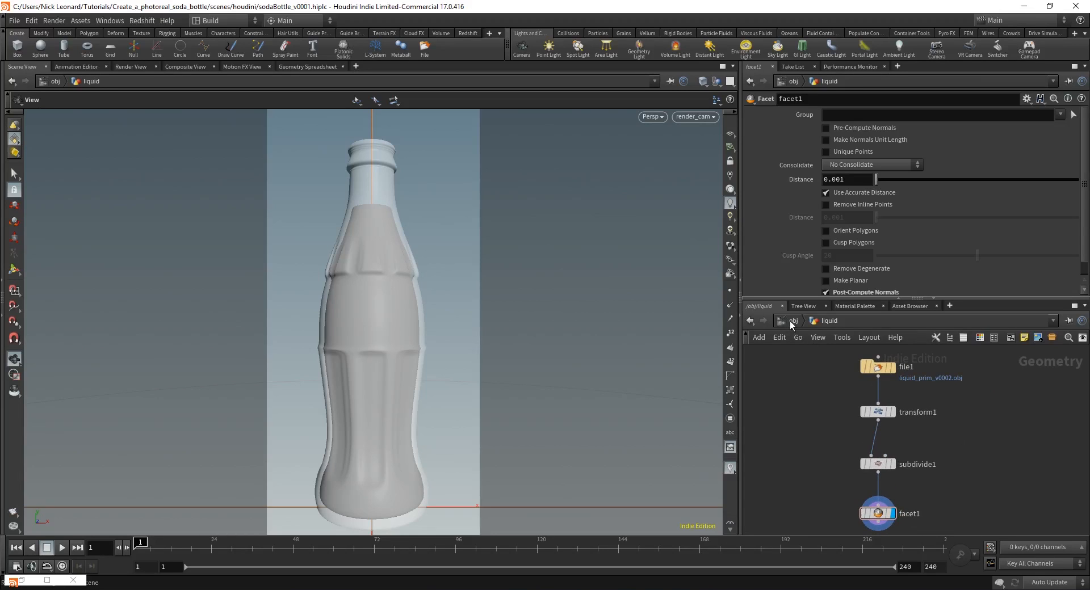
right_click(42, 585)
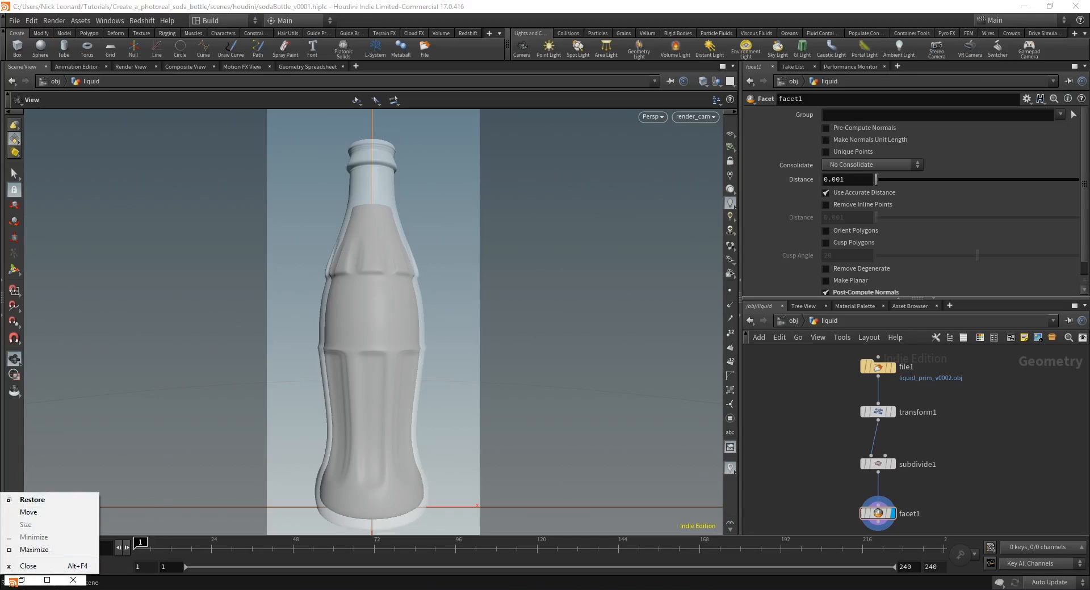
left_click(33, 499)
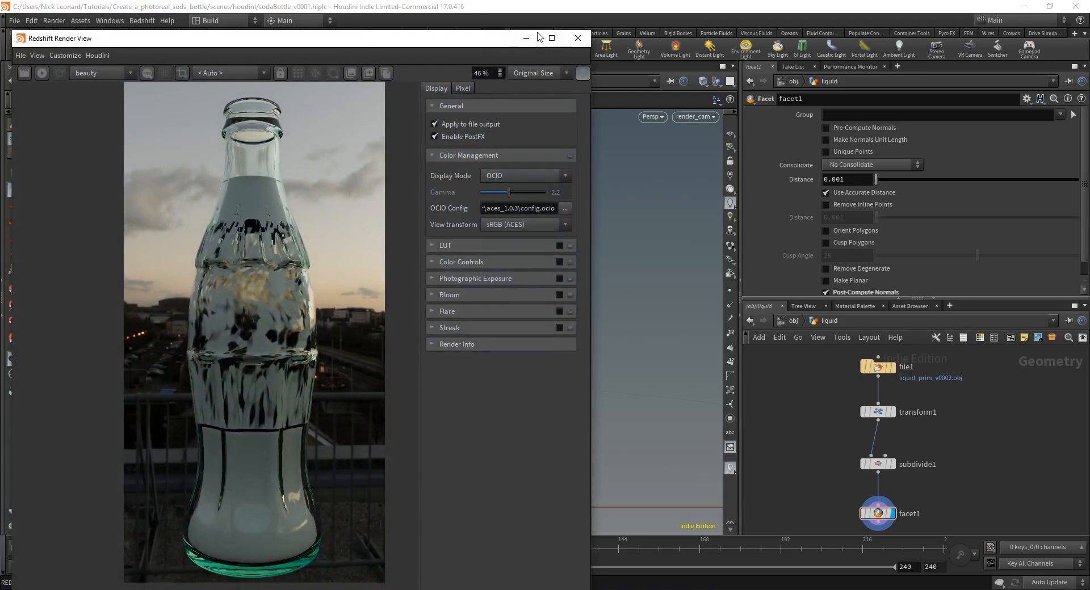
left_click(526, 37)
middle_click_drag(801, 458, 804, 442)
scroll(897, 363, "up", 4)
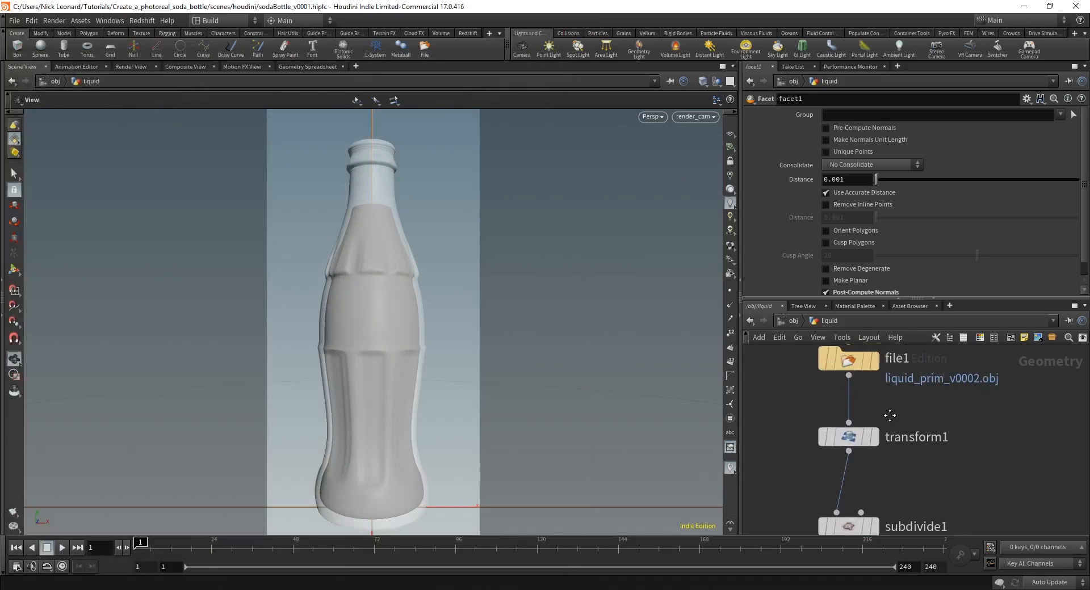
Step: Orbit the viewport off the render camera to frame the whole bottle from above
left_click(892, 444)
middle_click_drag(892, 444, 891, 433)
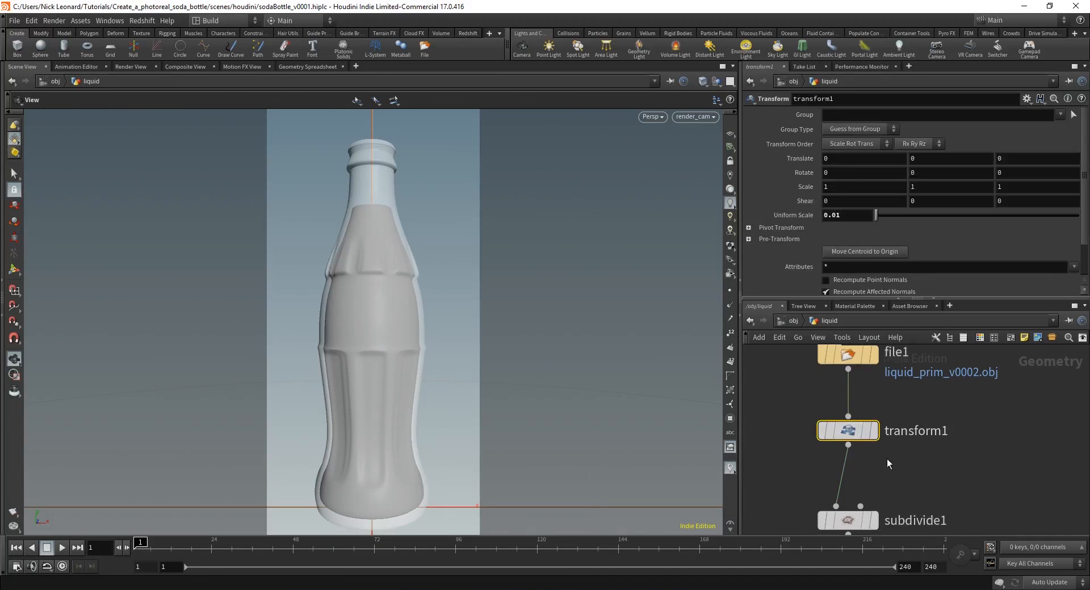
mouse_move(846, 437)
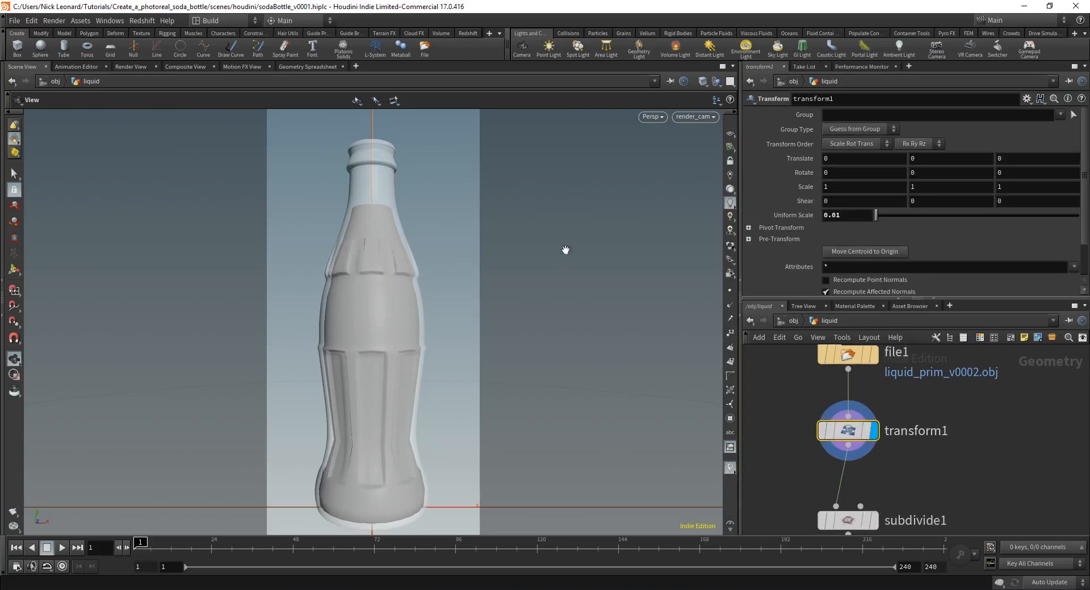
left_click_drag(359, 302, 425, 372)
middle_click_drag(426, 371, 420, 304)
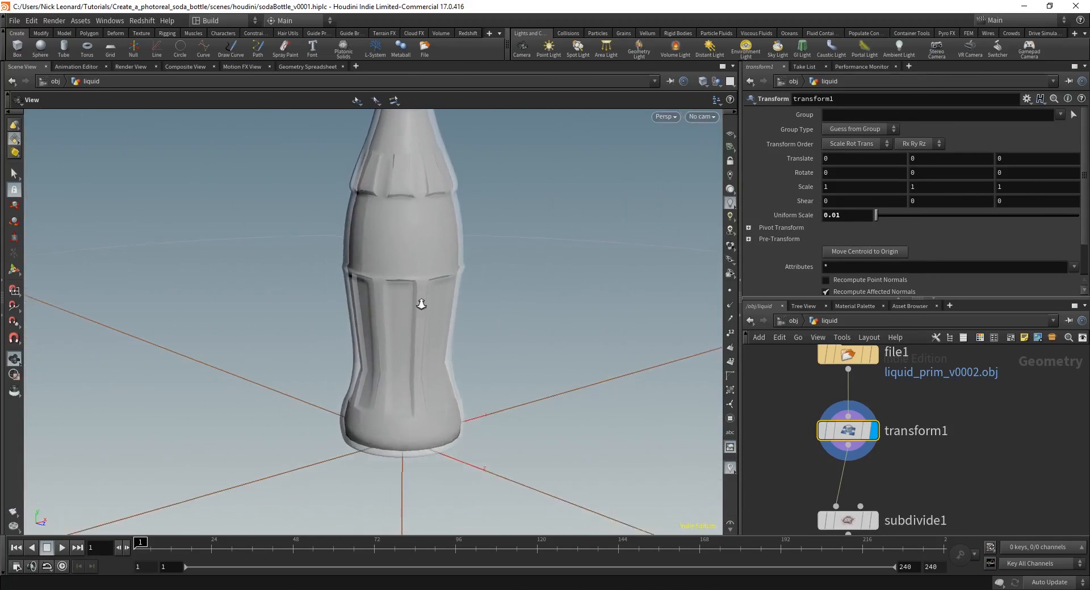
right_click_drag(421, 303, 411, 292)
middle_click_drag(411, 291, 399, 345)
mouse_move(497, 229)
left_mouse_down()
mouse_move(499, 217)
mouse_move(483, 224)
left_mouse_up()
middle_click_drag(888, 470, 893, 439)
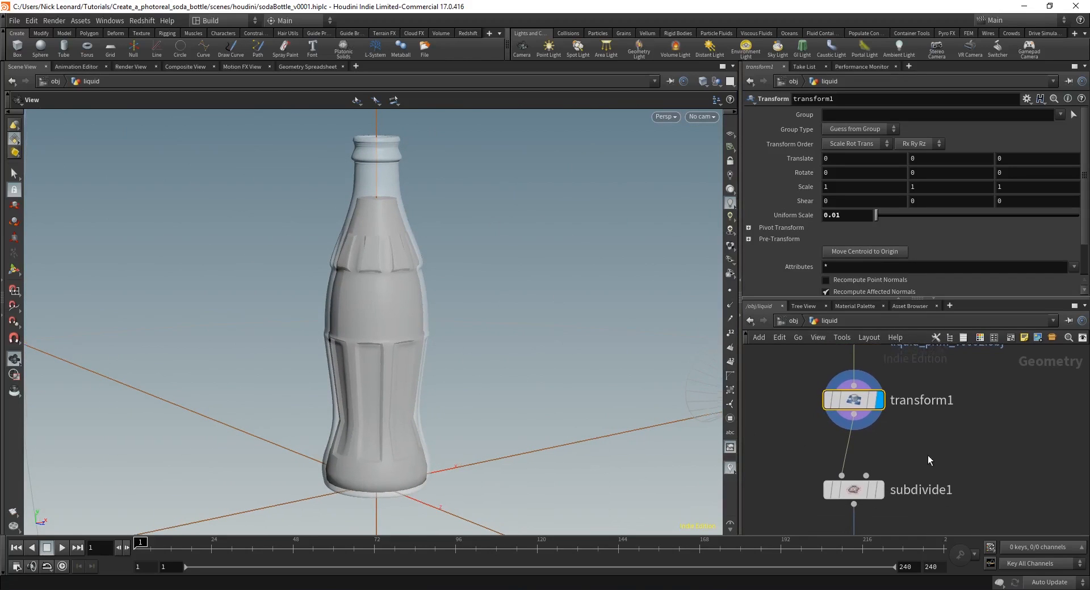
left_click(928, 455)
Step: Insert a Transform node, transform2, between transform1 and subdivide1 and display it
key("Tab")
type("transf")
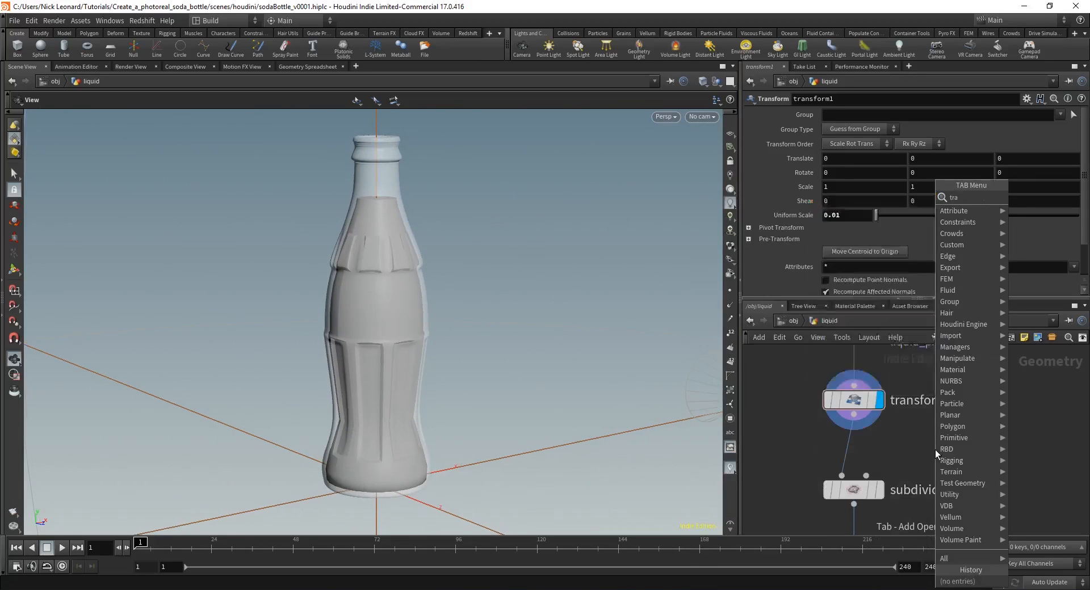
key("Return")
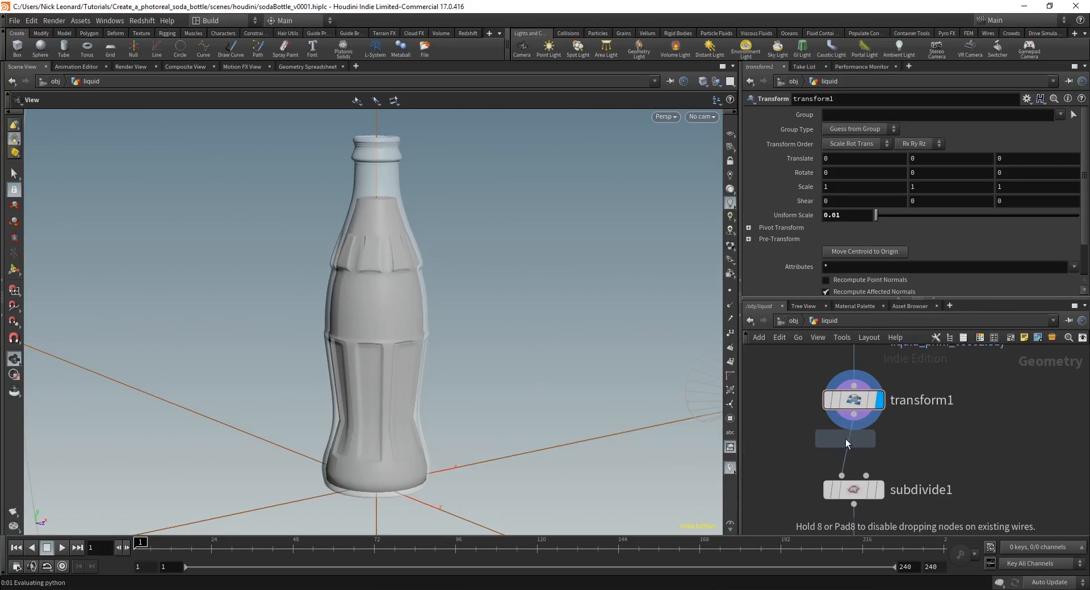
left_click(846, 443)
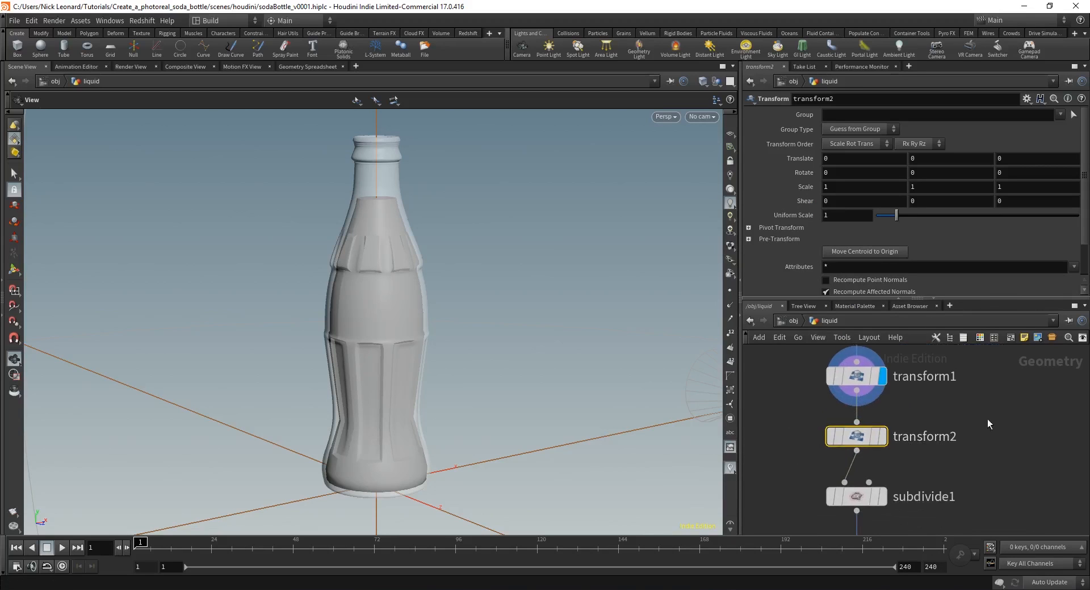
left_click(884, 436)
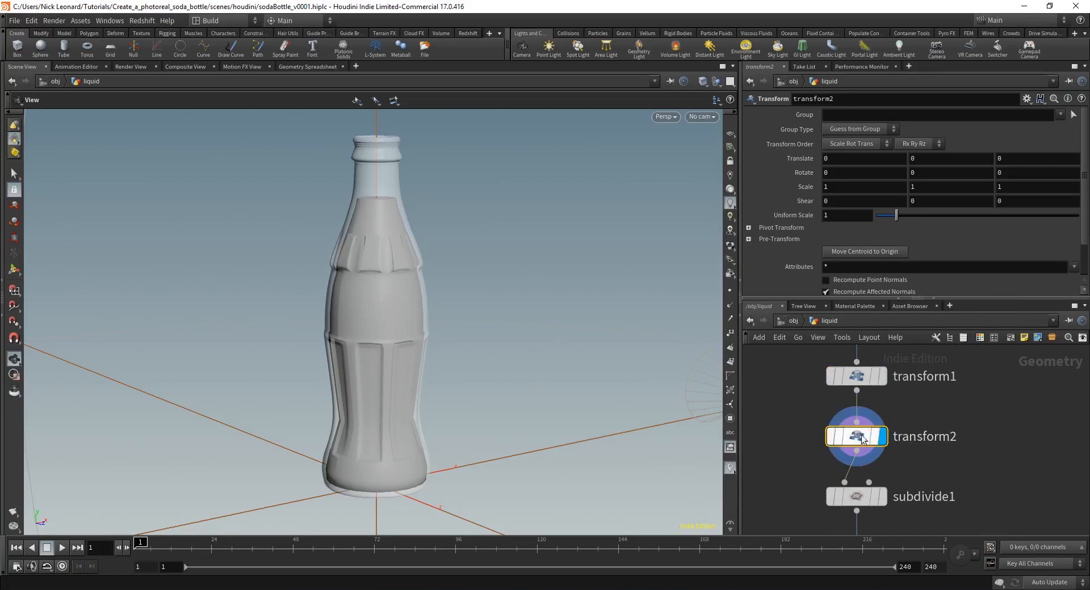
Step: Orbit closer to the bottle and open the viewport's object visibility menu
right_click_drag(282, 313, 401, 330)
left_click_drag(401, 330, 562, 121)
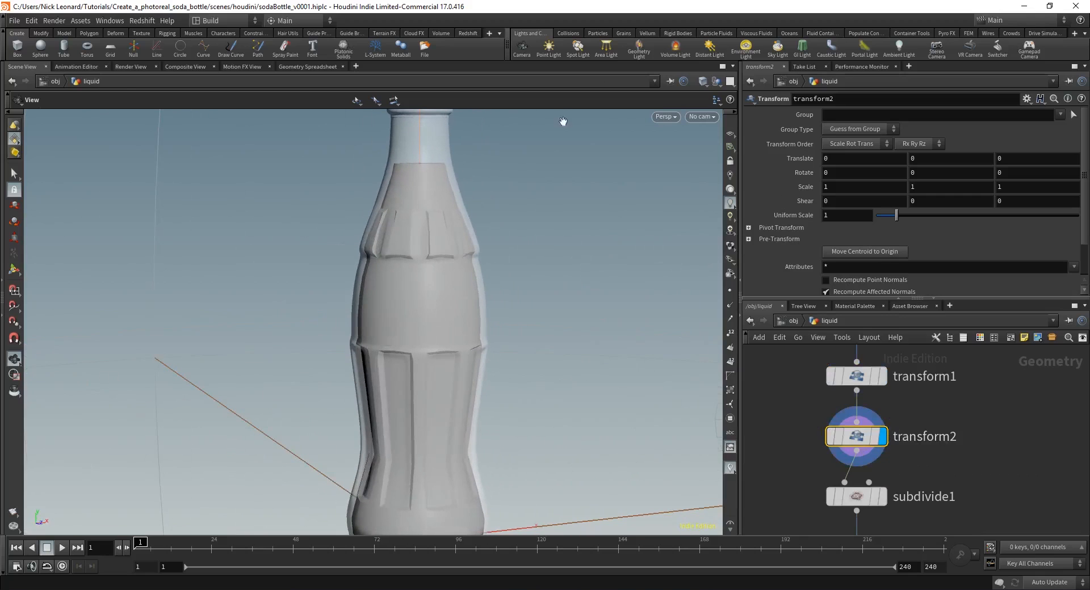
left_click(717, 81)
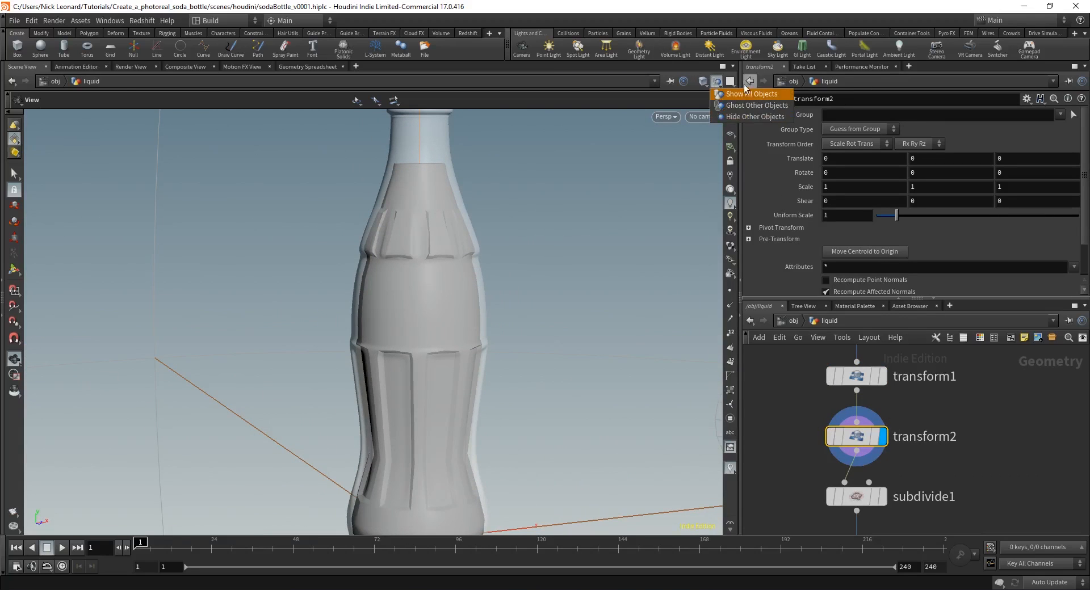
Step: Choose Hide Other Objects so only the liquid shape remains in the viewport
left_click(743, 117)
mouse_move(482, 274)
left_mouse_down()
mouse_move(457, 282)
mouse_move(472, 289)
left_mouse_up()
mouse_move(878, 447)
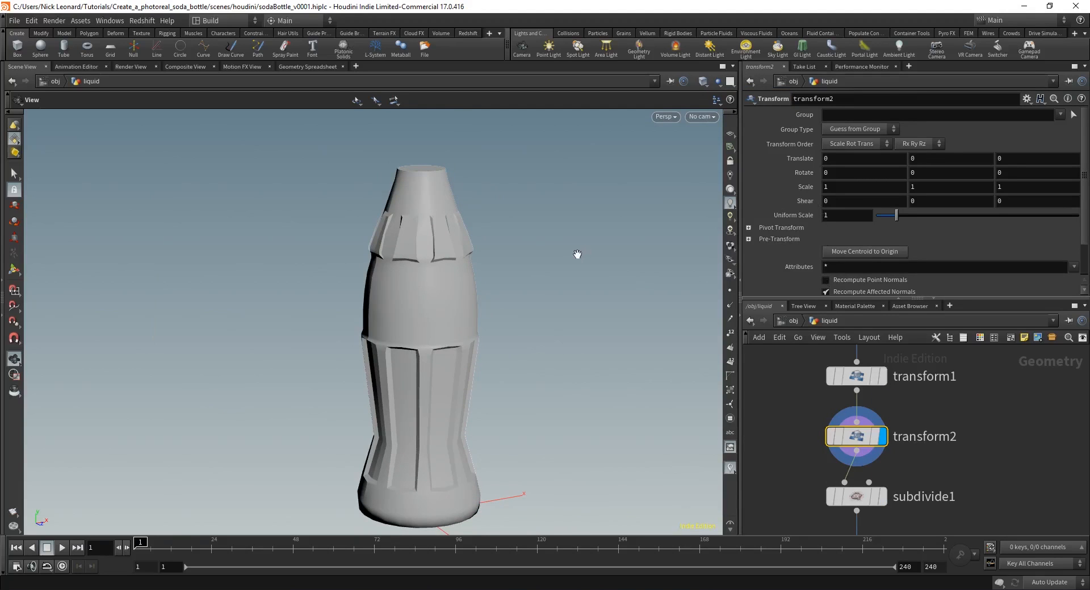
left_click_drag(576, 253, 526, 255)
Step: Show transform2's handle on the liquid and orbit to a front view of it
key("Return")
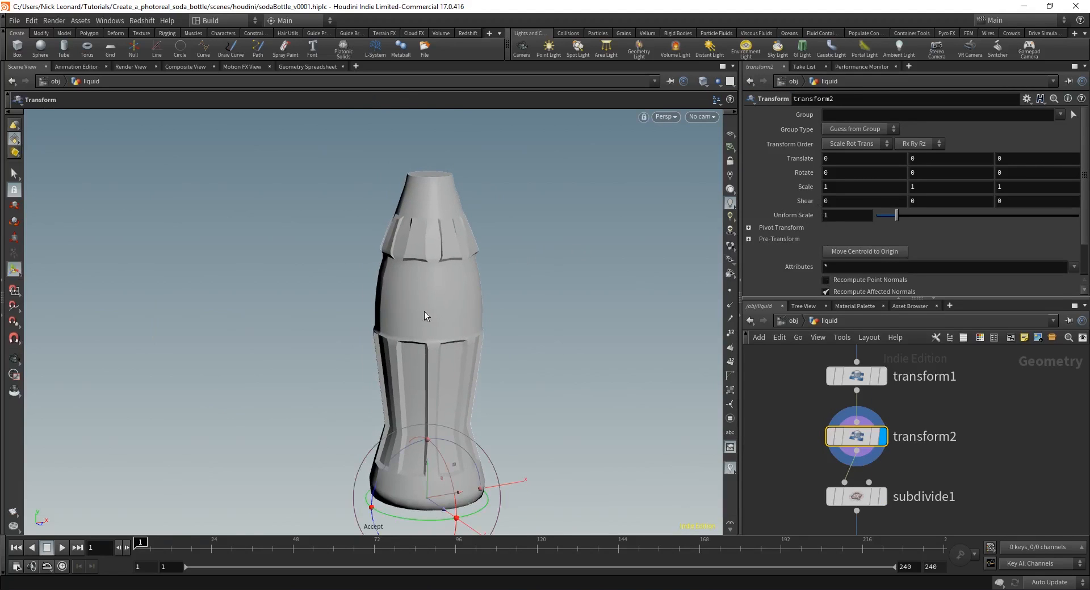
left_click_drag(426, 313, 463, 384)
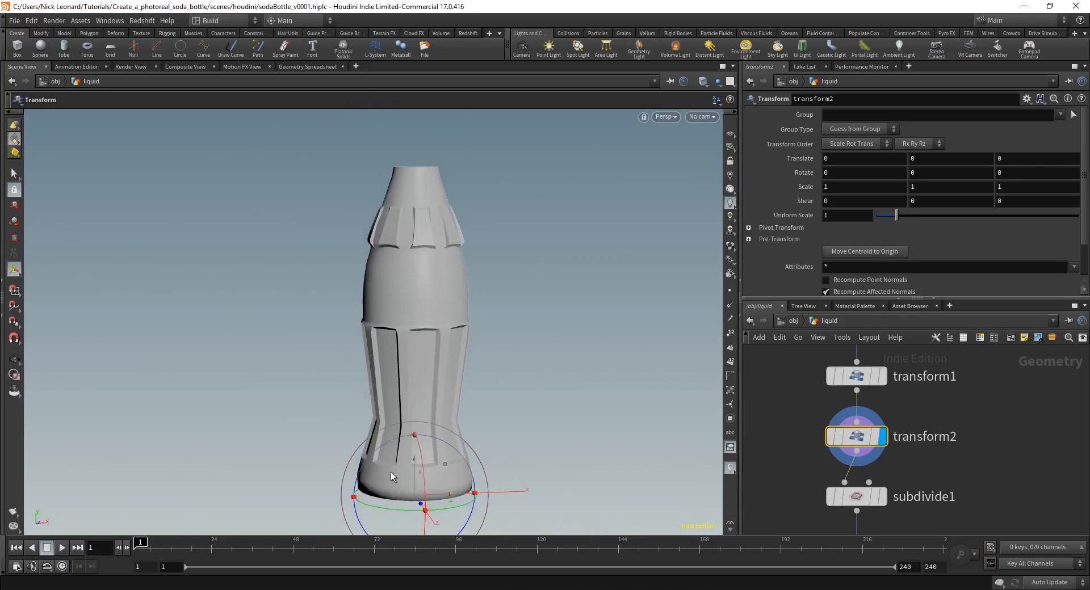
left_click_drag(391, 479, 419, 477, "alt")
mouse_move(430, 410)
middle_mouse_down("alt")
mouse_move(438, 348)
mouse_move(450, 404)
middle_mouse_up("alt")
left_click_drag(443, 448, 402, 453, "alt")
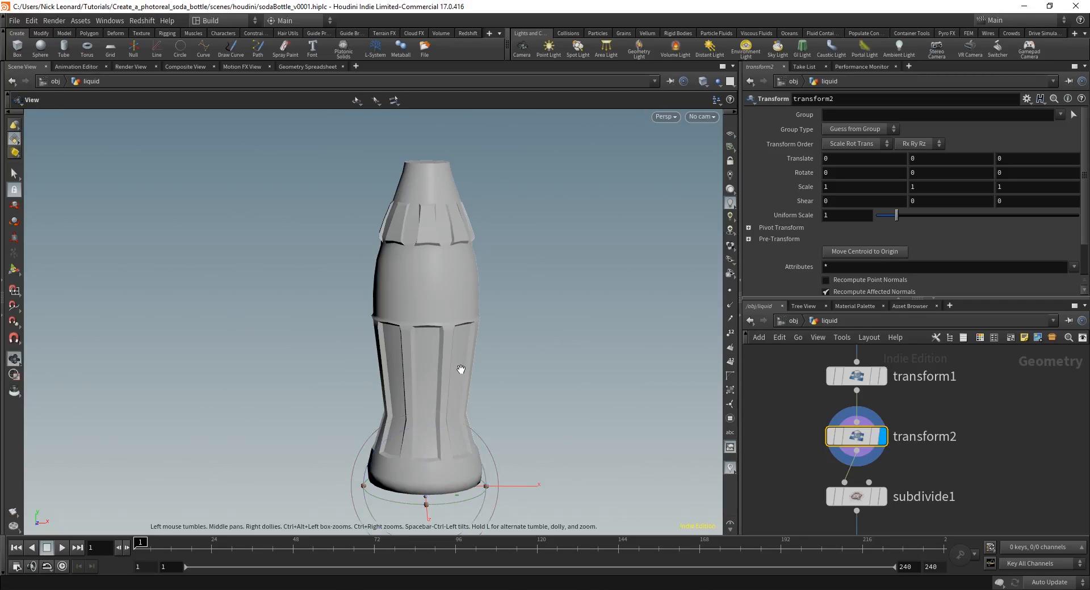
middle_click_drag(462, 369, 461, 373, "alt")
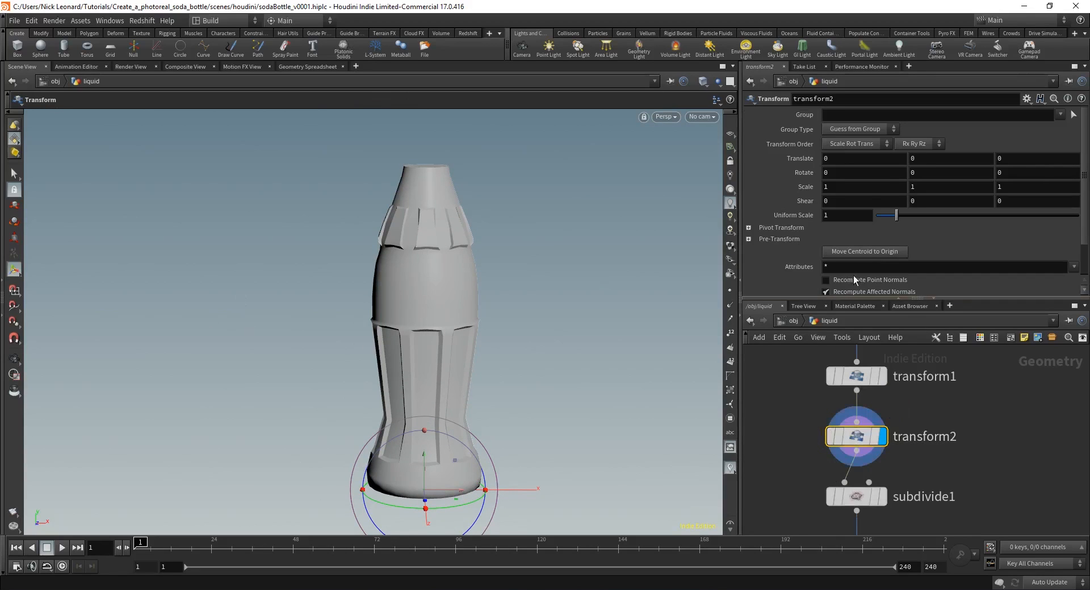
Step: Set transform2's Pivot Translate to $CEX, $CEY, $CEZ, the liquid's centroid
left_click(749, 228)
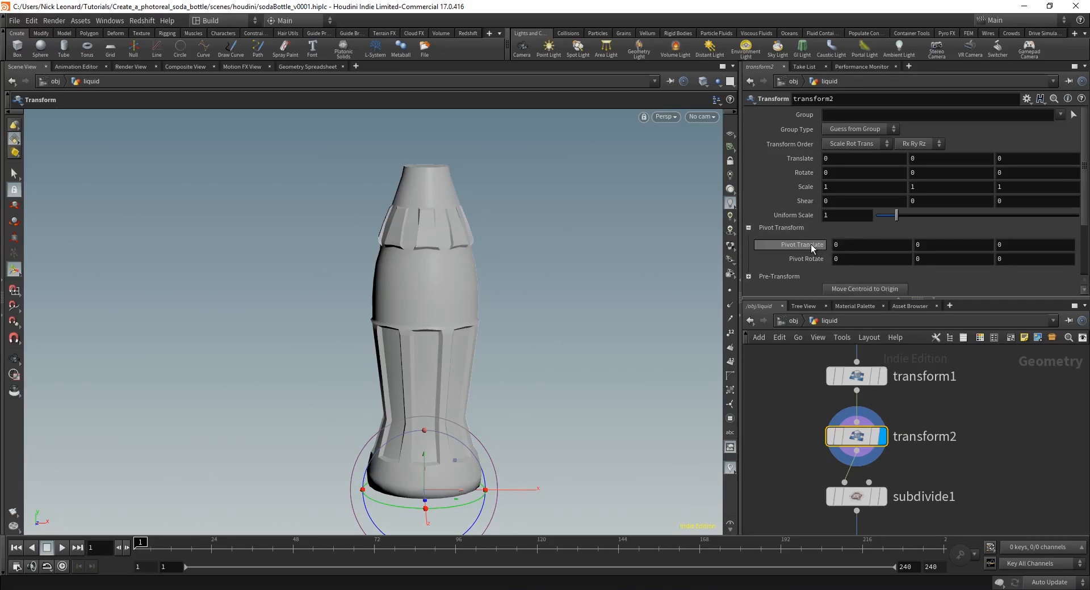
double_click(835, 246)
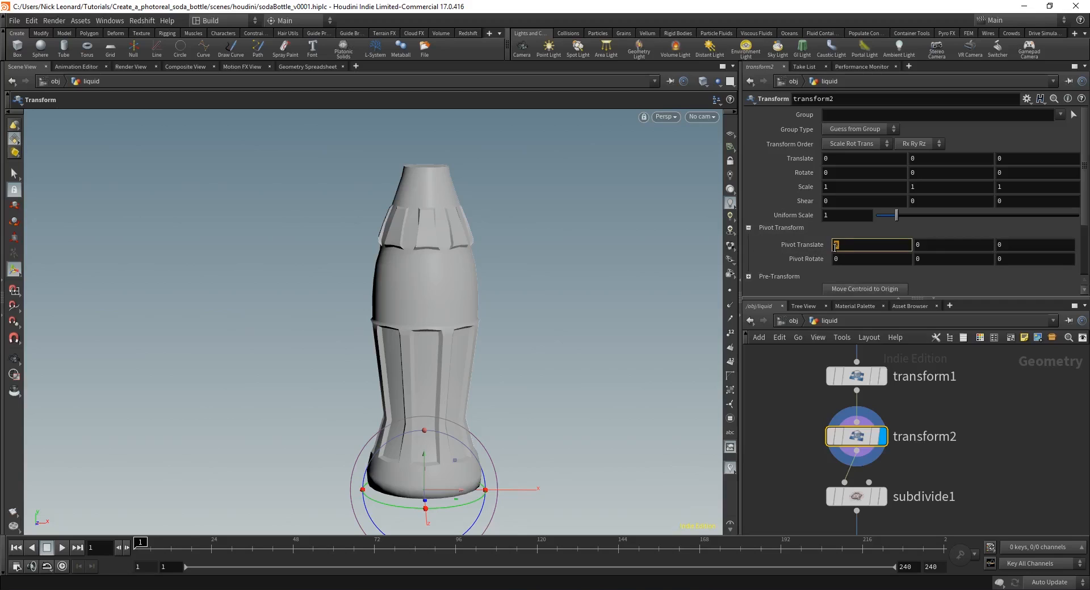
type("$CEX")
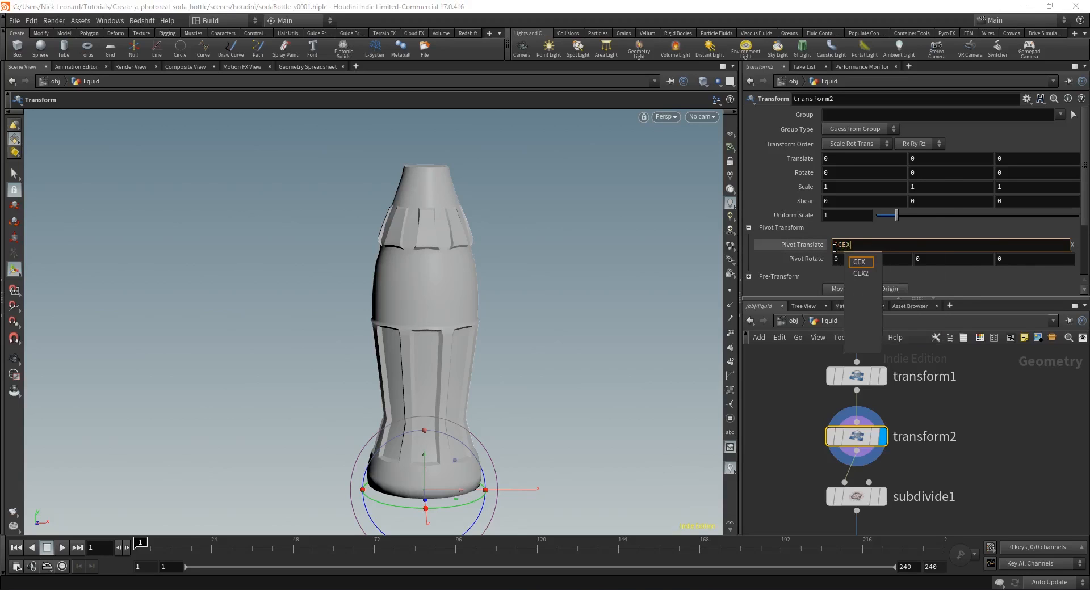
key("Tab")
type("$CEY")
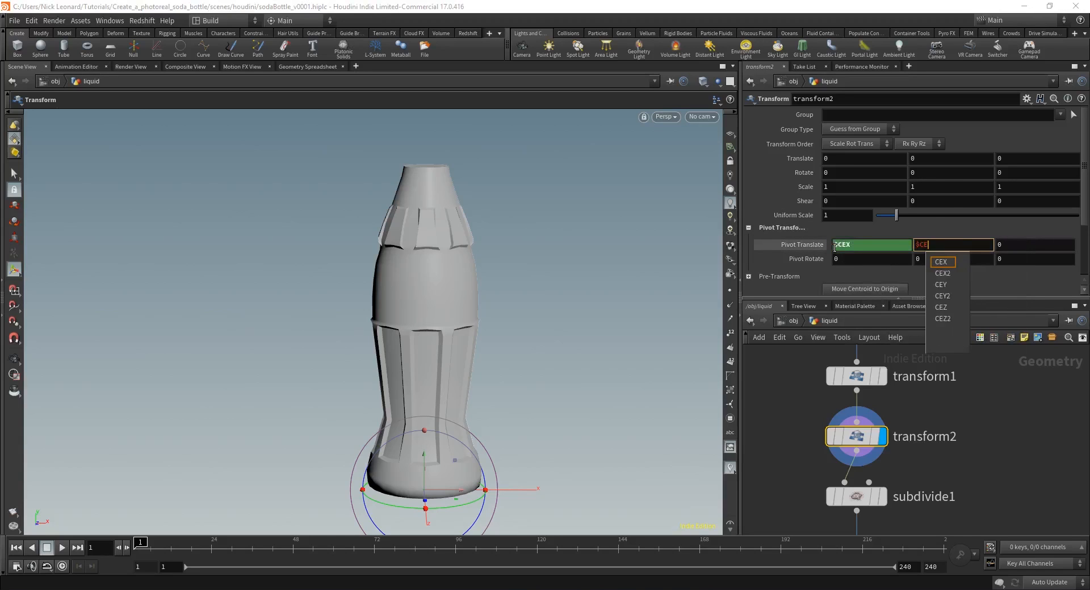
key("Tab")
type("$CEZ")
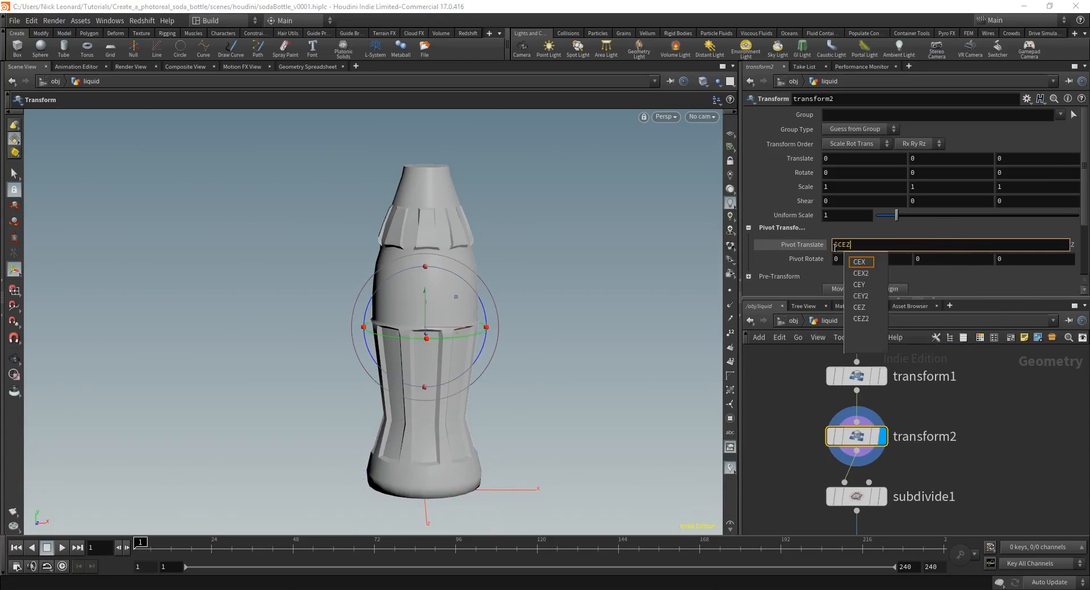
key("Return")
Step: Set transform2's Uniform Scale to .998
scroll(998, 494, "down", 1)
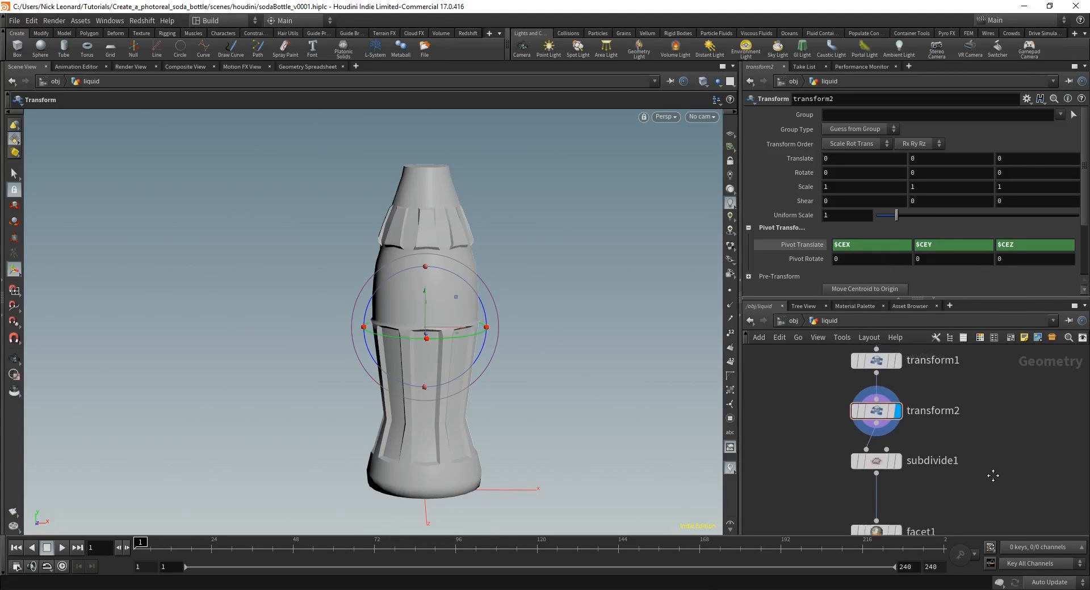
scroll(942, 463, "down", 1)
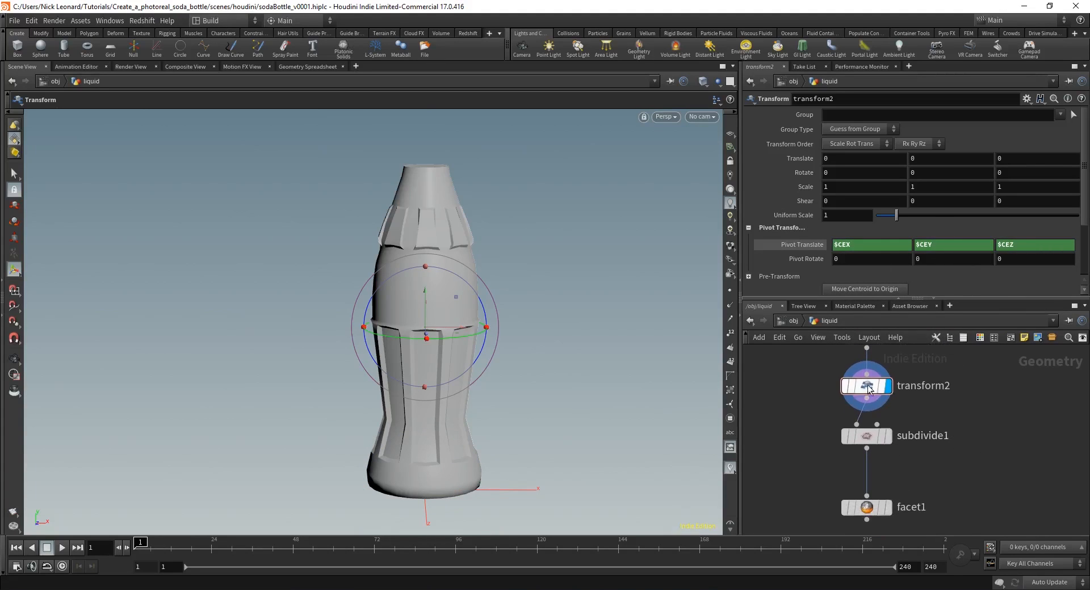
scroll(894, 450, "up", 1)
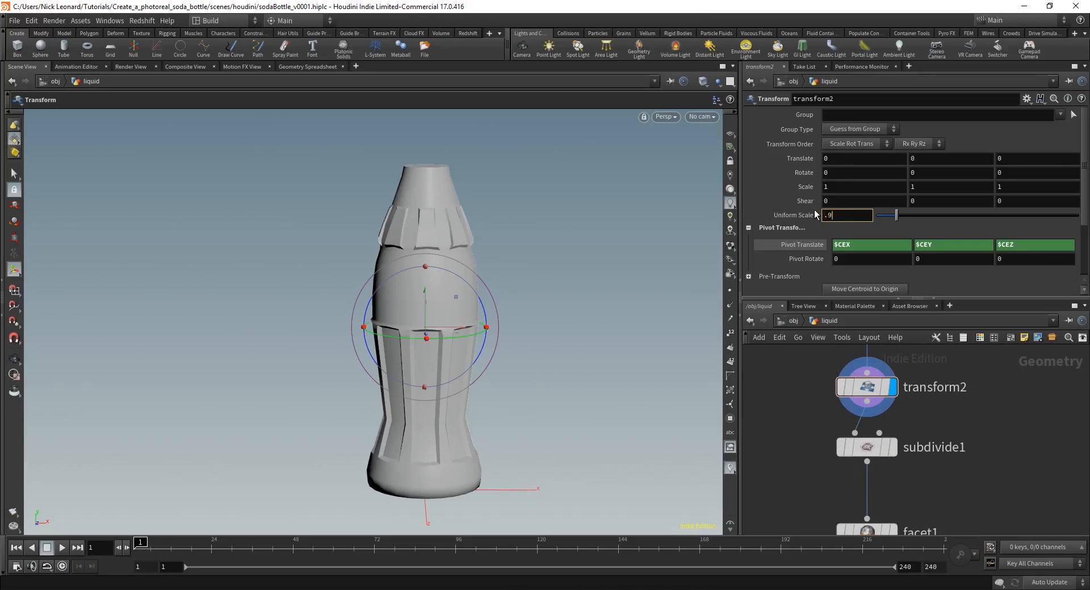
type("8")
key("Return")
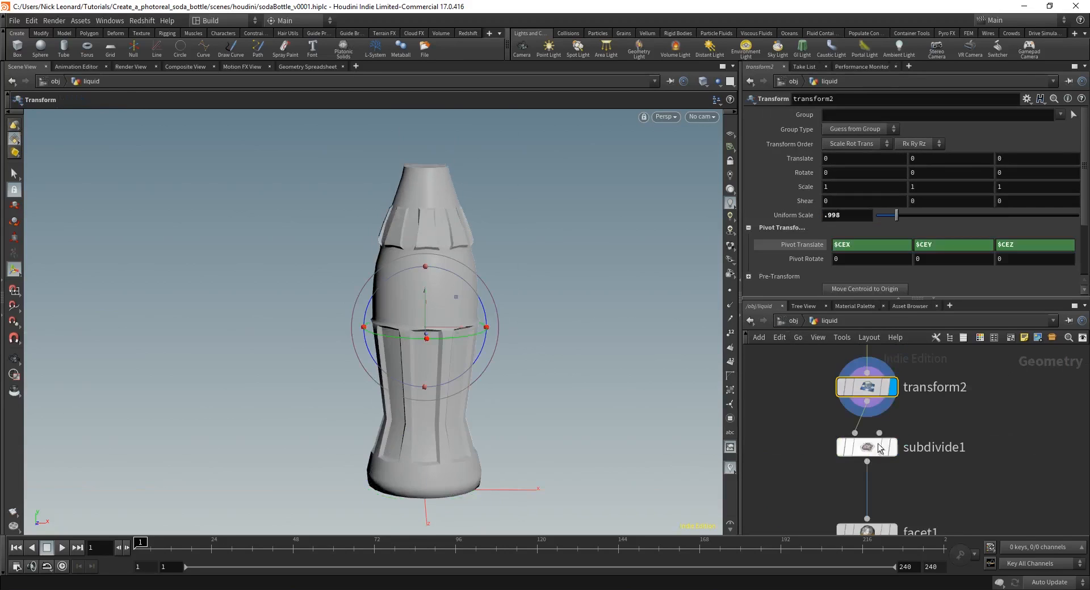
Step: Put the display flag on facet1 and return to the object level
middle_click_drag(899, 518, 921, 425)
left_click(911, 441)
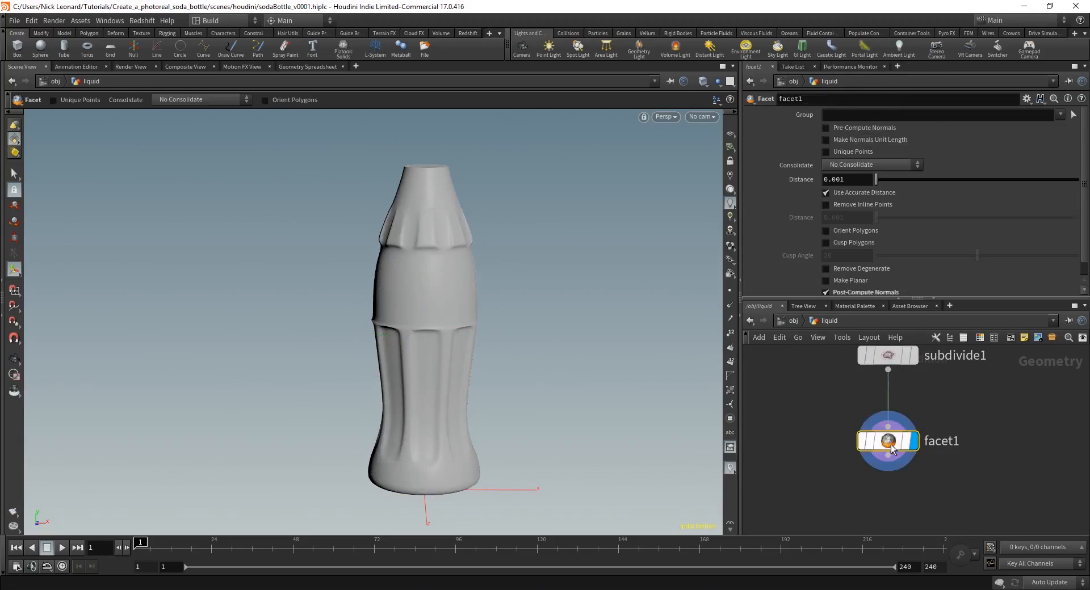
left_click(793, 320)
Step: Launch Redshift Open IPR / Reload Scene, then dive back into the liquid network
left_click(851, 411)
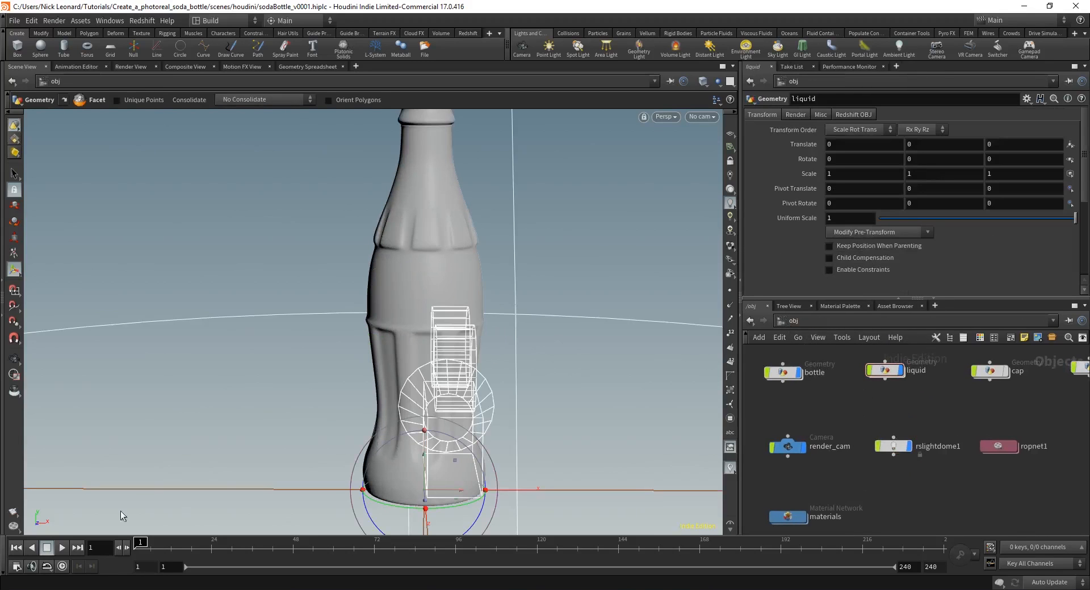
left_click(142, 21)
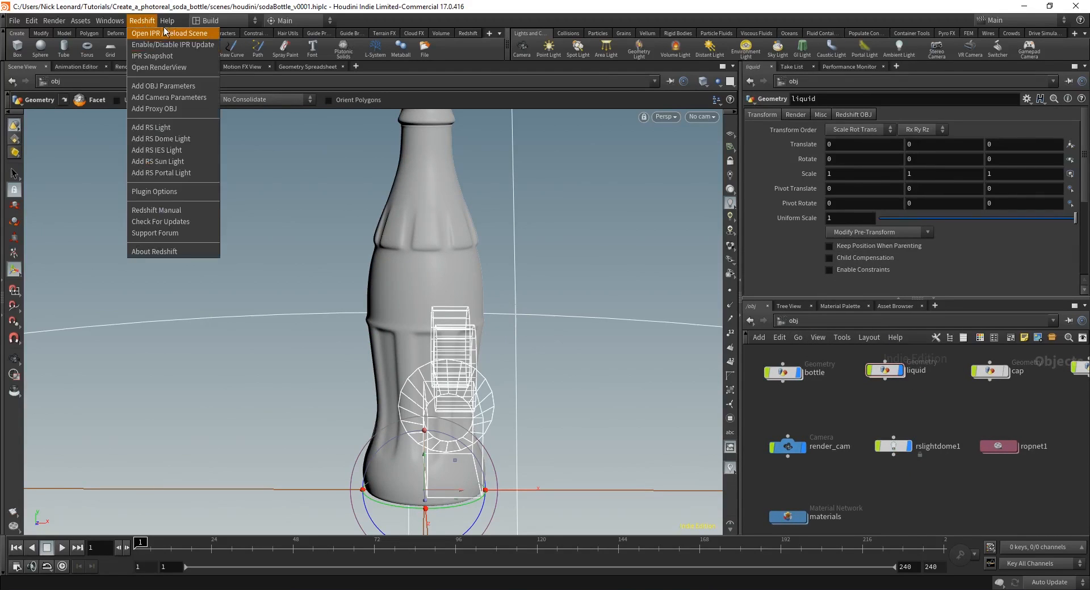
left_click(162, 67)
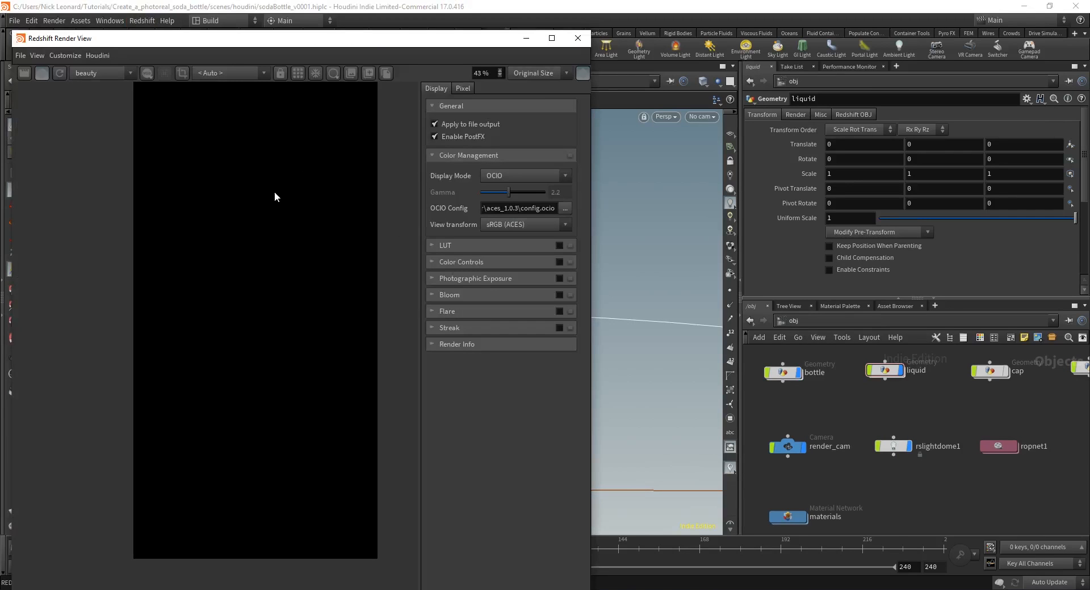
scroll(244, 318, "up", 3)
scroll(233, 284, "up", 2)
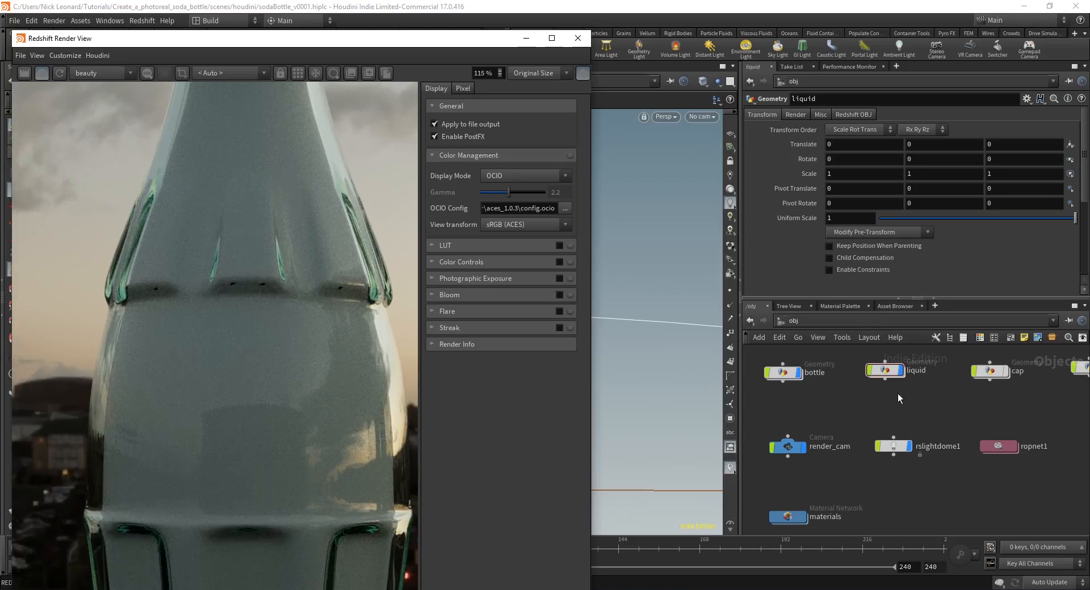
middle_click_drag(979, 420, 981, 408)
middle_click_drag(823, 487, 813, 512)
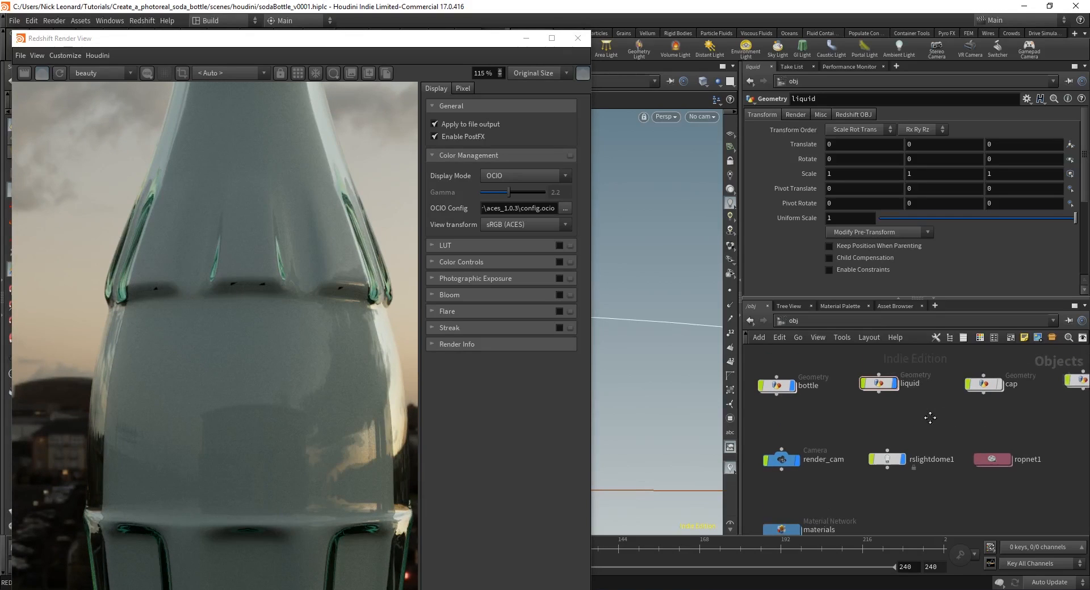
double_click(880, 387)
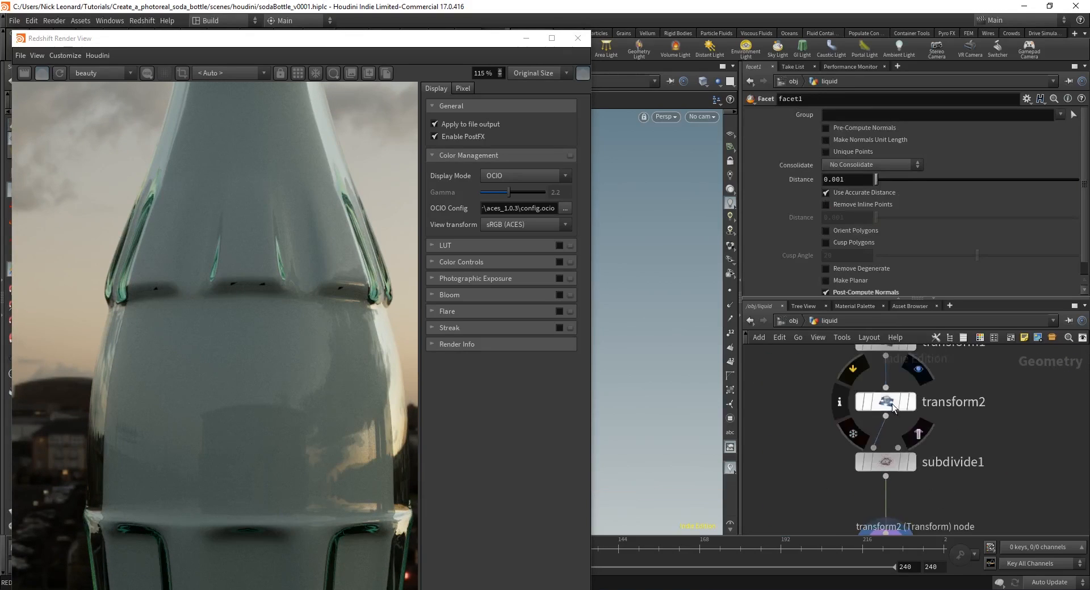
Step: Try transform2 Uniform Scale values .996 and .994 while watching the IPR
left_click(886, 402)
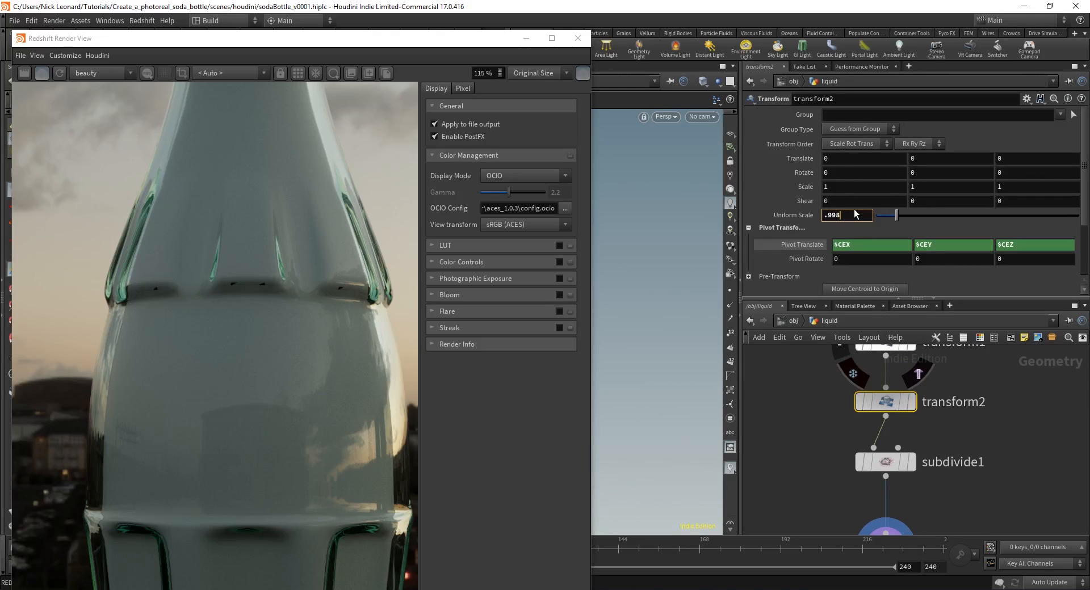
key("BackSpace")
type("6")
key("Return")
scroll(257, 302, "down", 5)
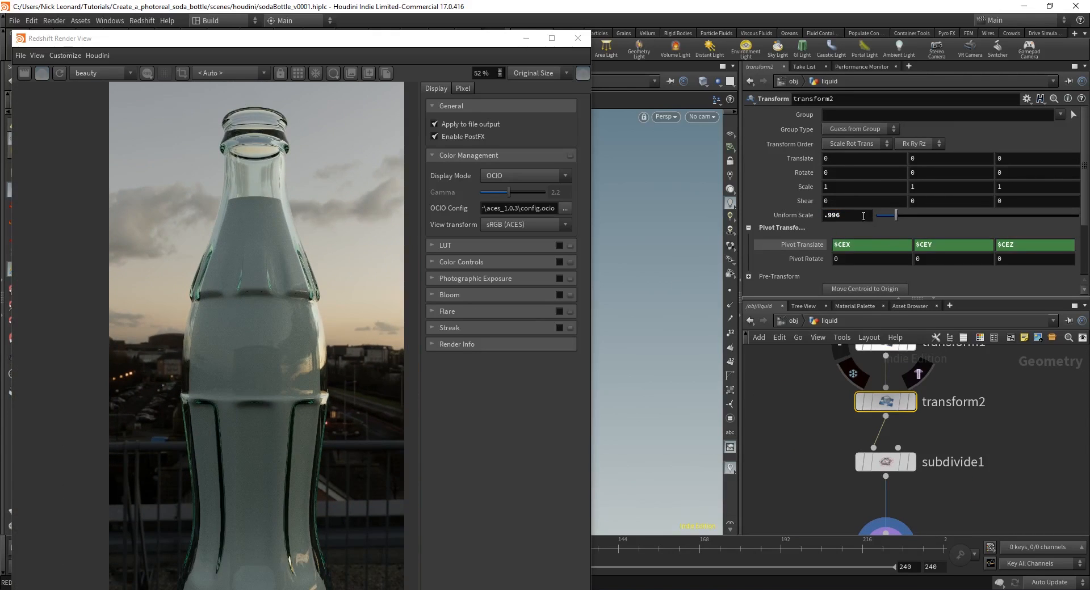
left_click(868, 217)
type("4")
key("Return")
scroll(243, 290, "up", 4)
scroll(259, 307, "down", 4)
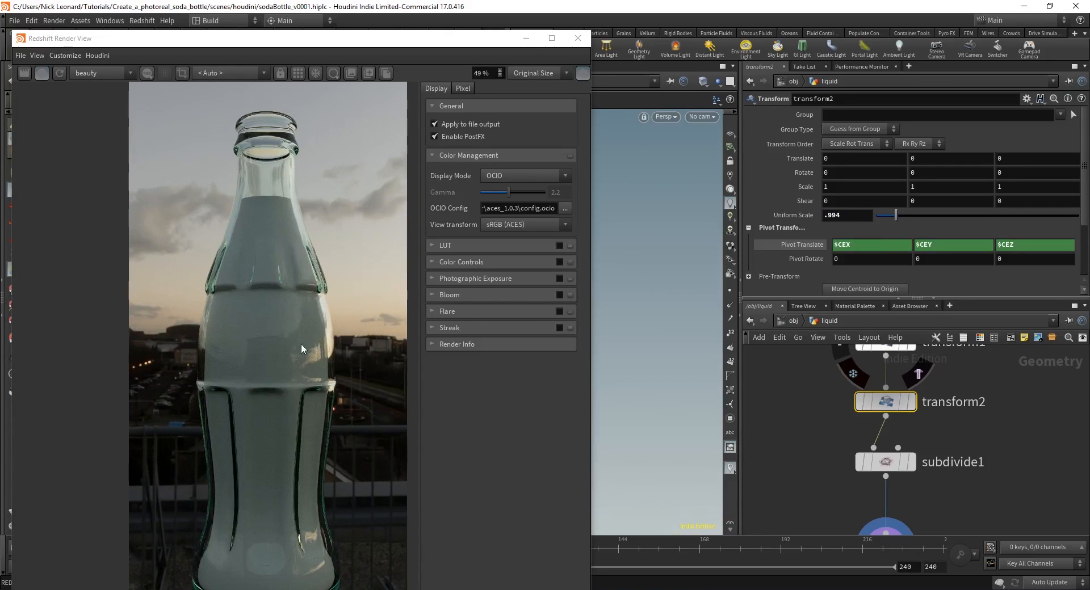
Step: Test scales .995 and .9945, then settle on a Uniform Scale of .994
left_click(851, 216)
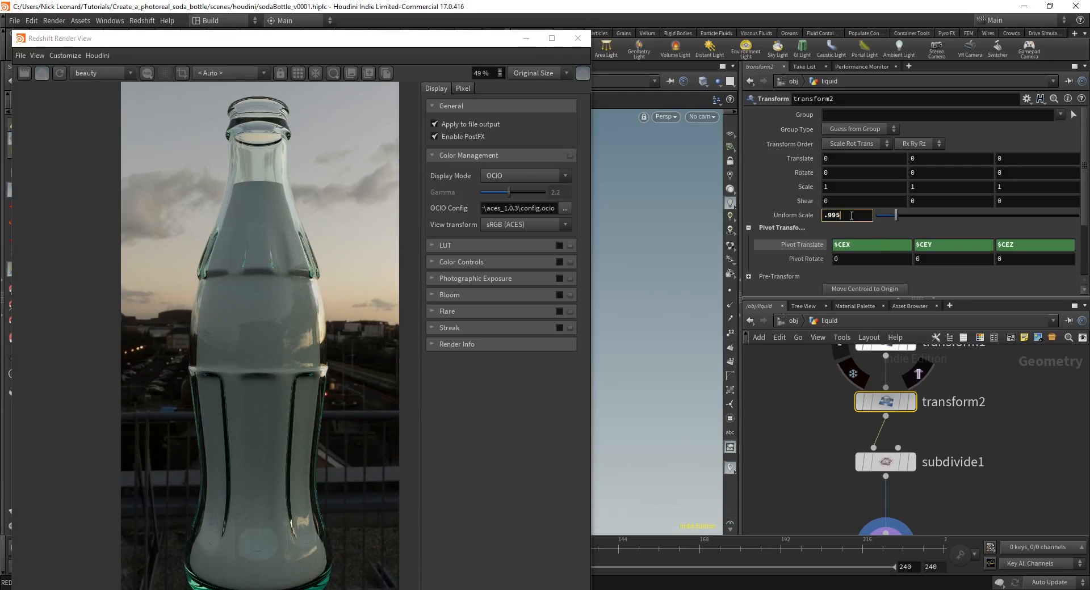
key("Return")
scroll(267, 277, "up", 7)
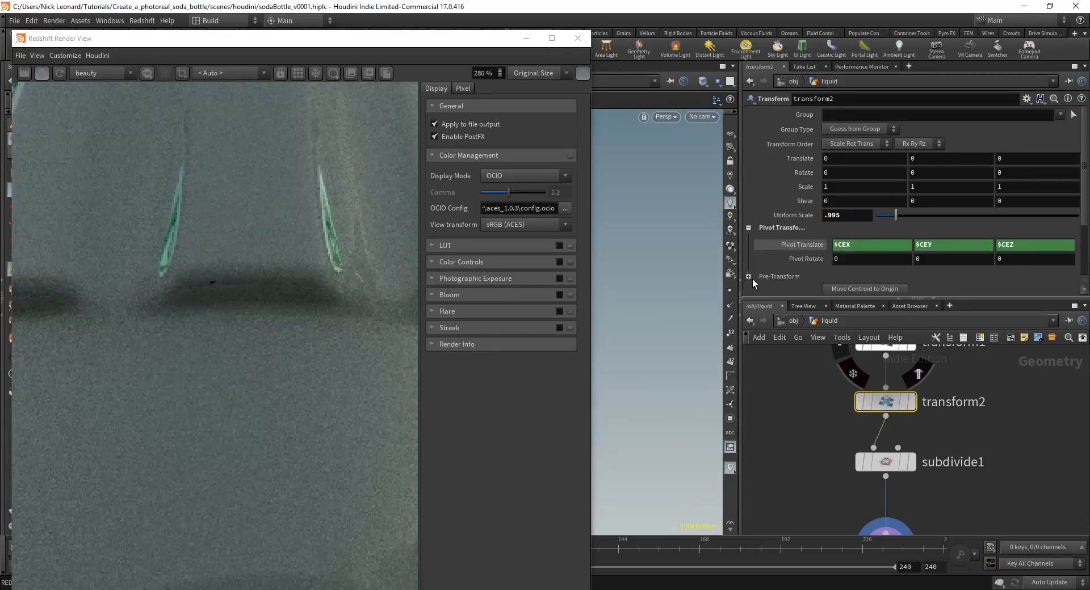
left_click(865, 218)
type("45")
key("Return")
left_click(853, 218)
key("BackSpace")
key("Return")
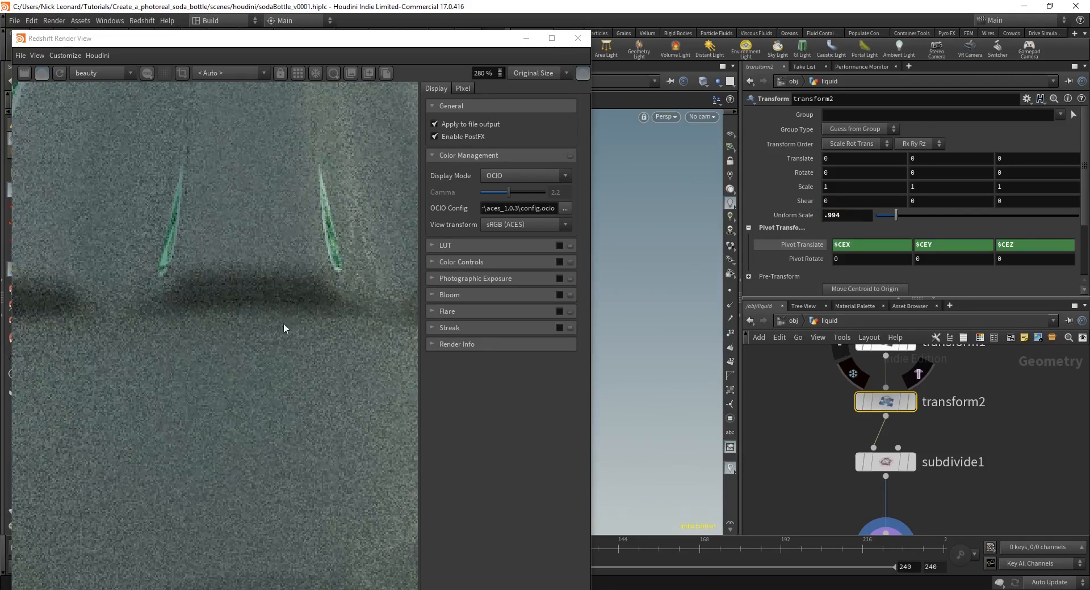
scroll(283, 320, "down", 8)
scroll(290, 350, "up", 1)
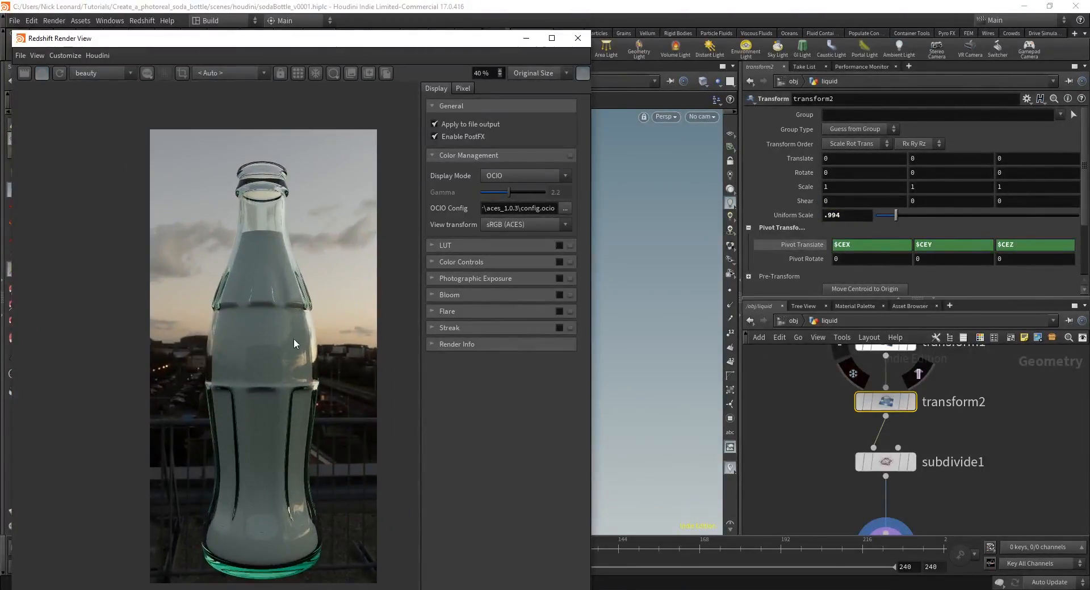
Step: Enter the materials network from /obj and stop the running render
left_click(790, 321)
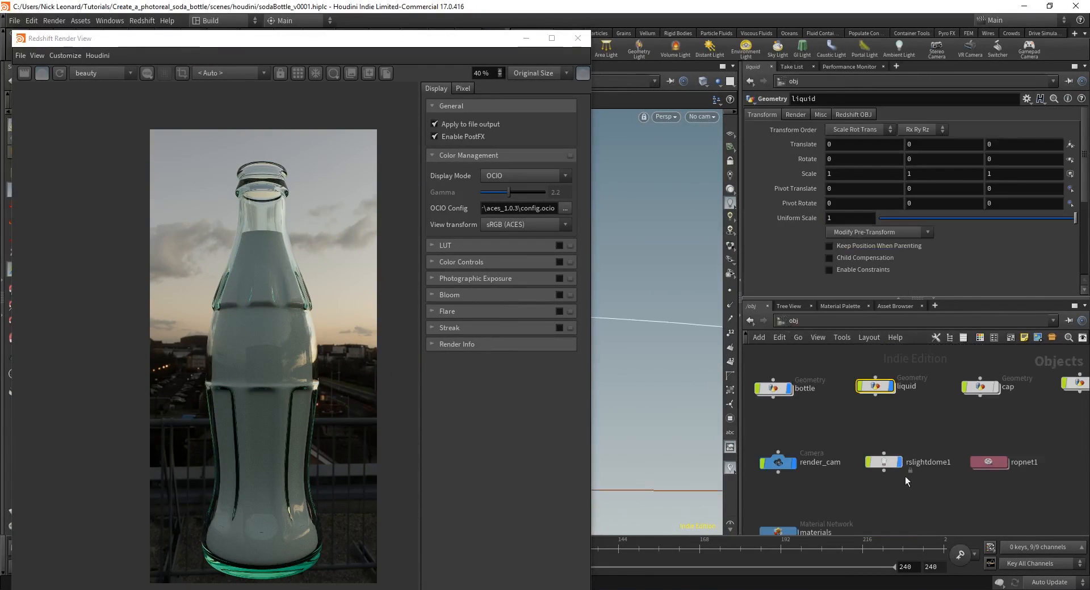
left_click(892, 414)
scroll(342, 436, "up", 1)
middle_click_drag(843, 441, 864, 412)
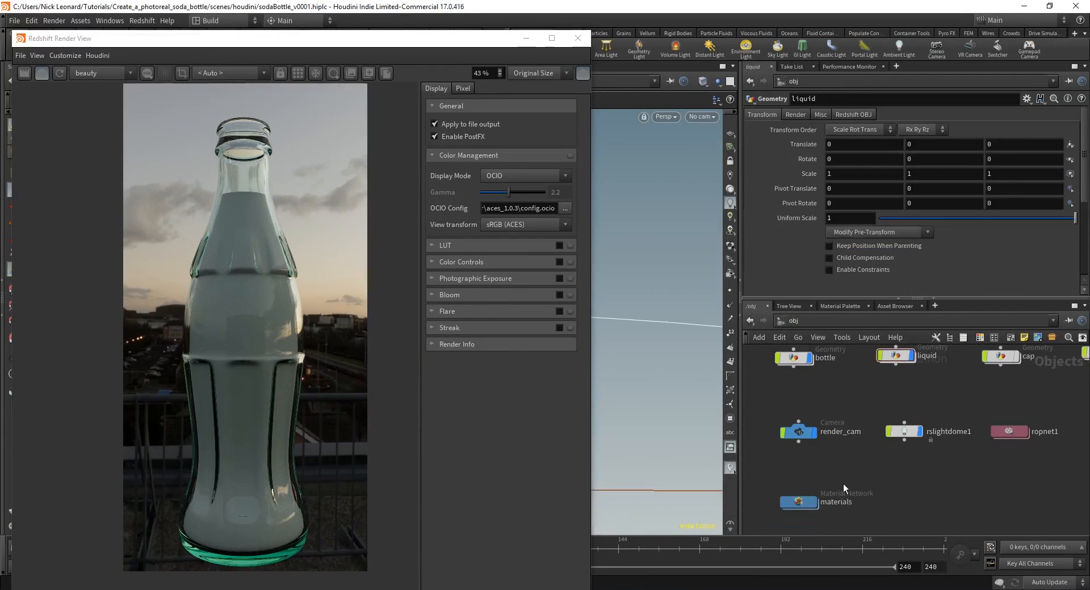
scroll(843, 484, "up", 1)
double_click(795, 505)
scroll(860, 454, "down", 2)
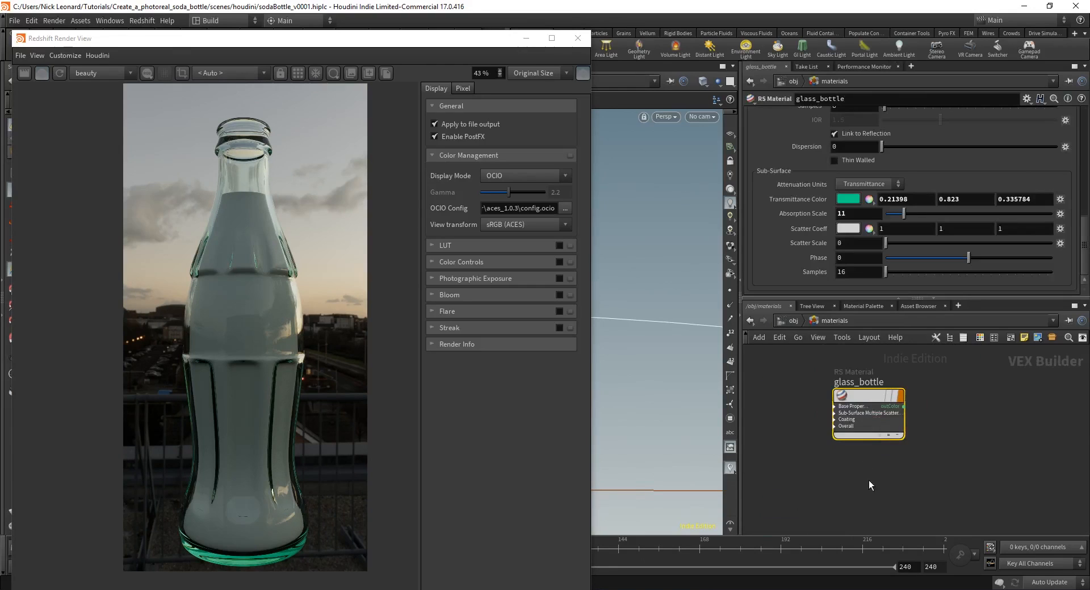
left_click(46, 74)
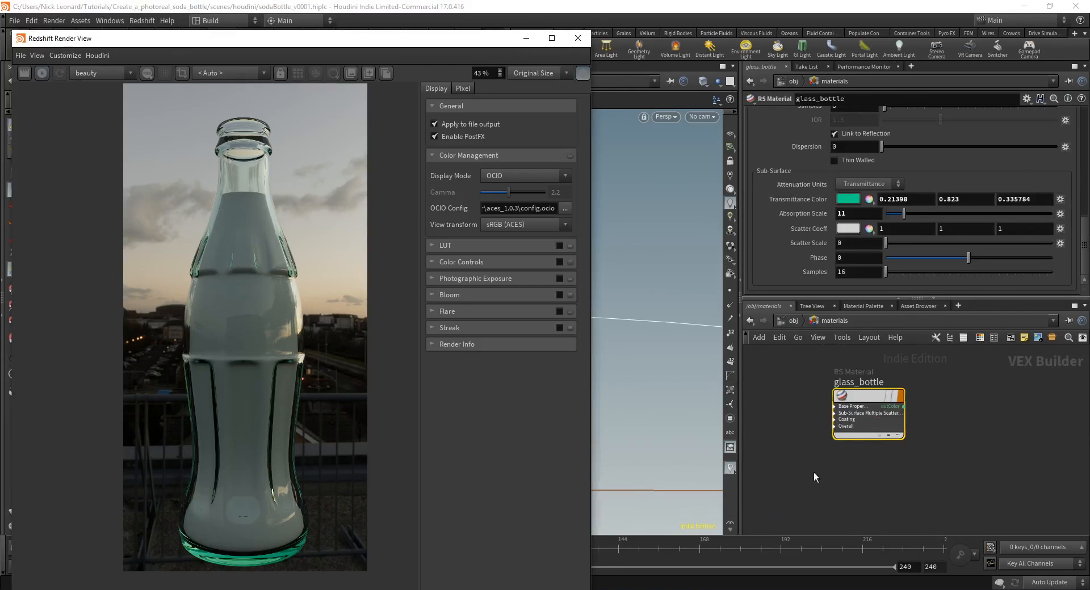
Step: Create an RS Material node and rename it liquid
key("Tab")
type("rs mat")
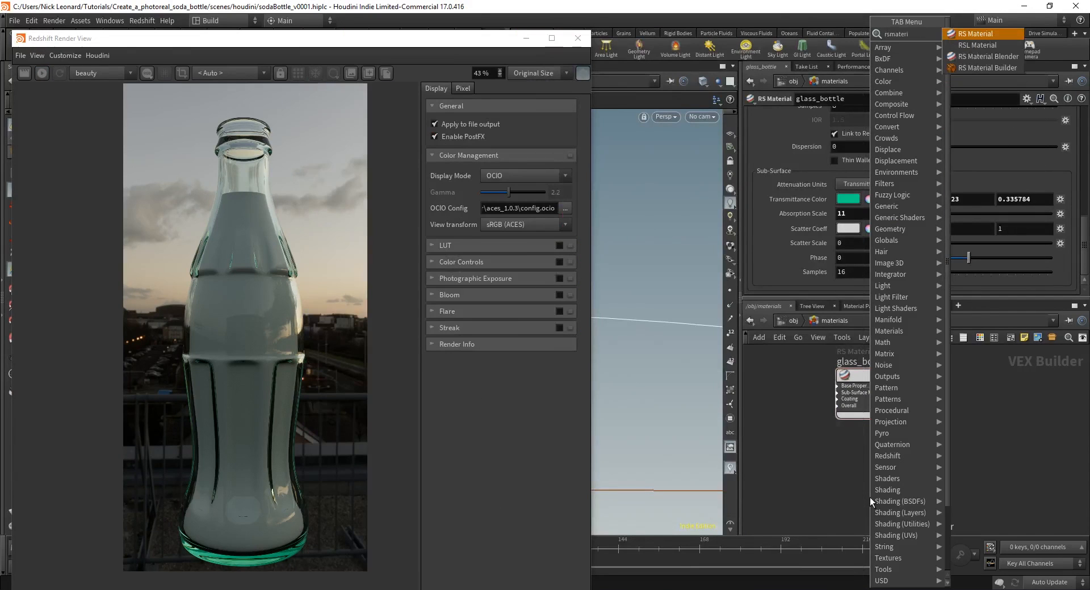
key("Return")
left_click(861, 479)
scroll(861, 478, "up", 2)
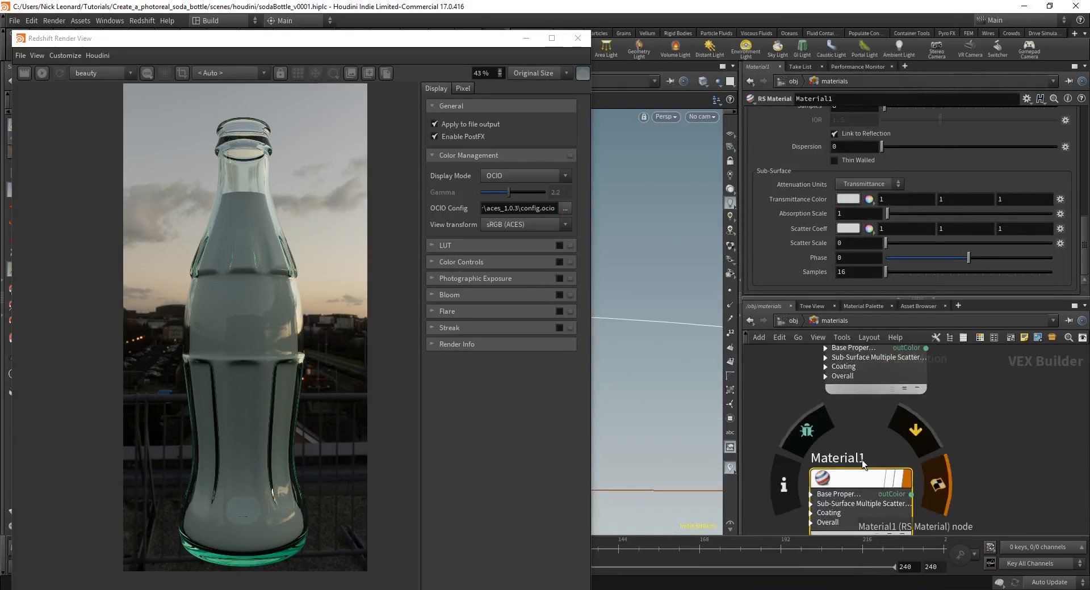
left_click(862, 458)
type("liquid")
key("Return")
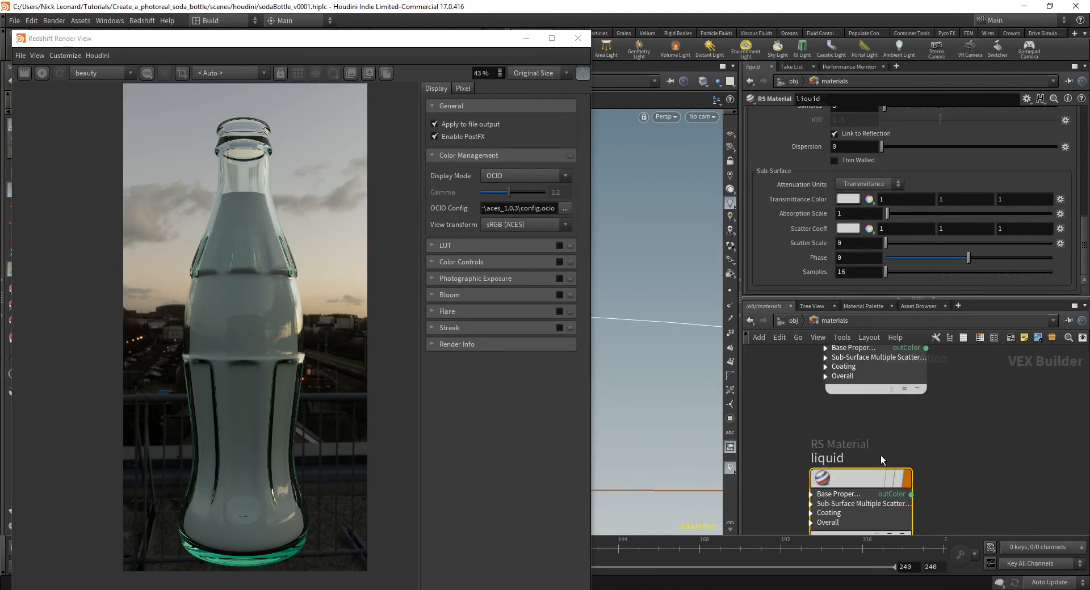
mouse_move(866, 485)
left_click_drag(866, 484, 883, 468)
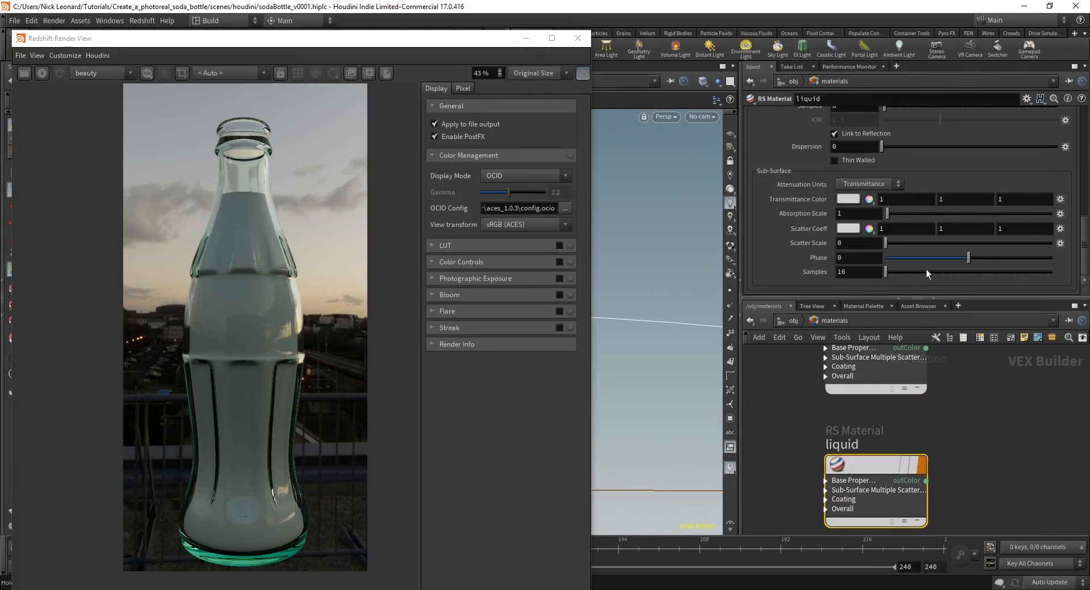
scroll(897, 147, "up", 8)
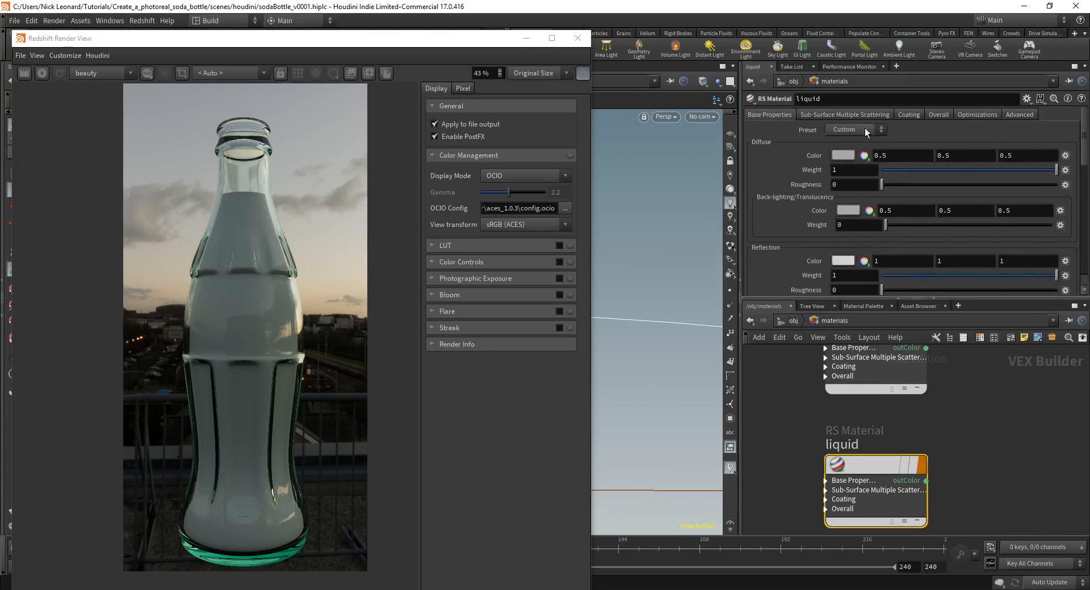
Step: Give the liquid material the Water preset with GGX reflection BRDF
left_click(865, 130)
left_click(850, 175)
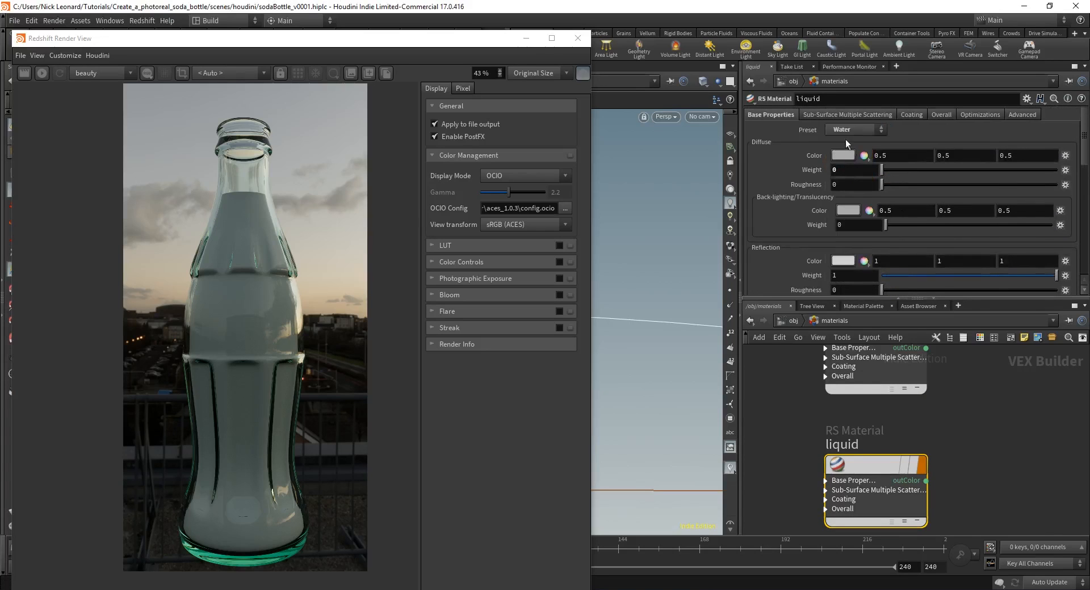
scroll(854, 188, "down", 4)
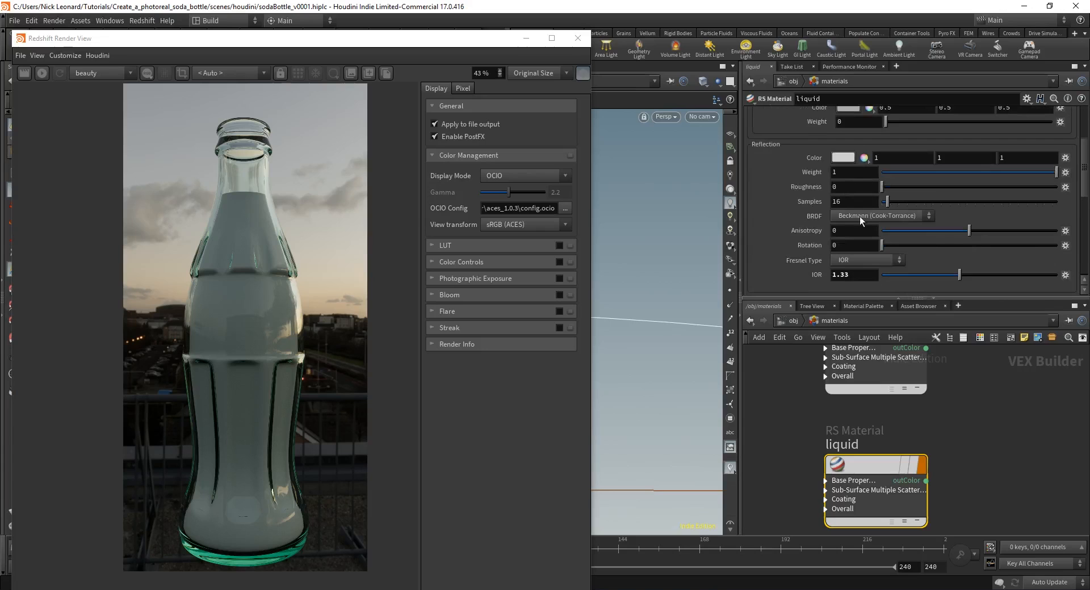
left_click(860, 216)
left_click(852, 232)
left_click_drag(444, 47, 421, 365)
left_click(785, 322)
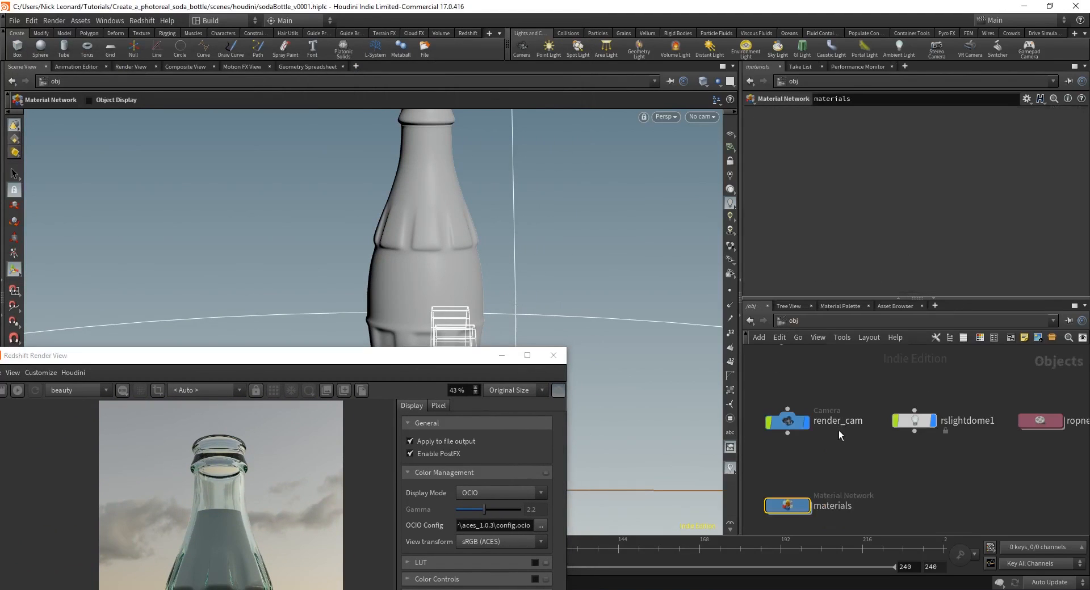
Step: Set the liquid object's Render tab Material to ../materials/liquid and bring the Render View back
left_click(894, 407)
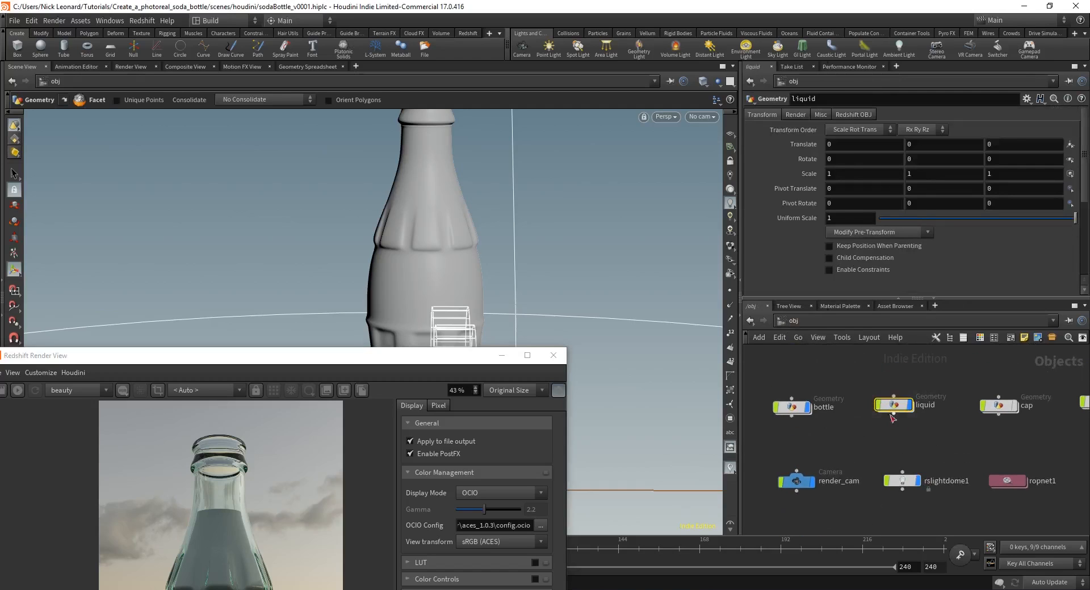
left_click(796, 114)
left_click(876, 131)
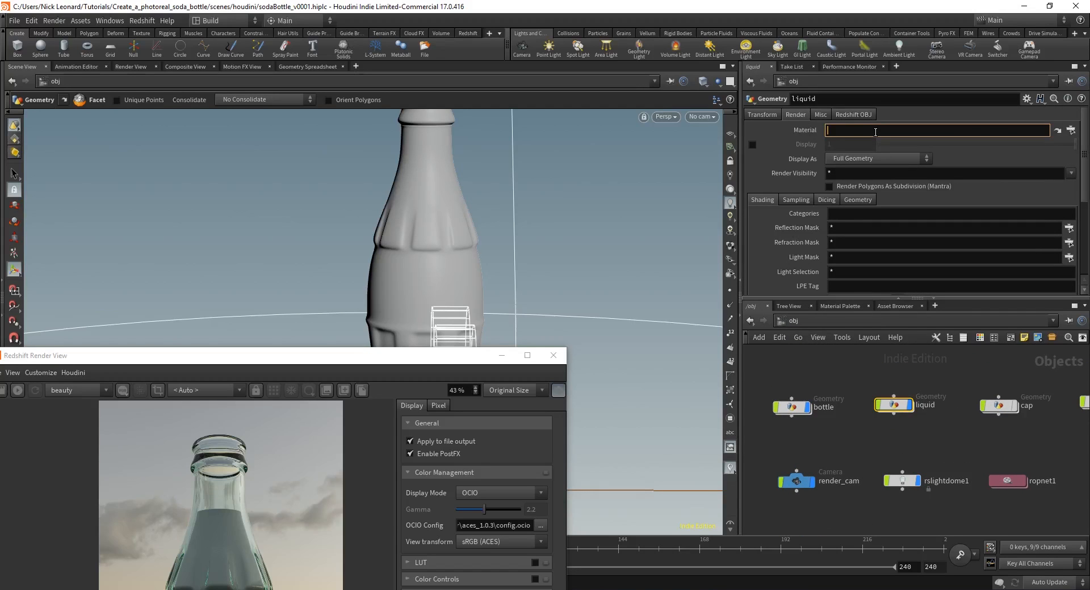
type("../")
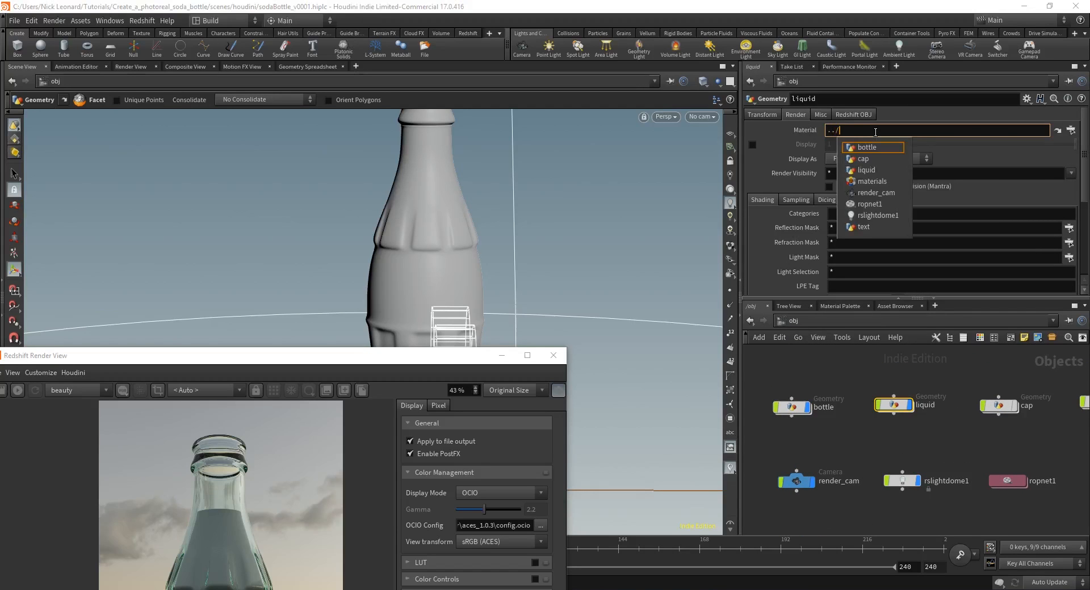
key("BackSpace")
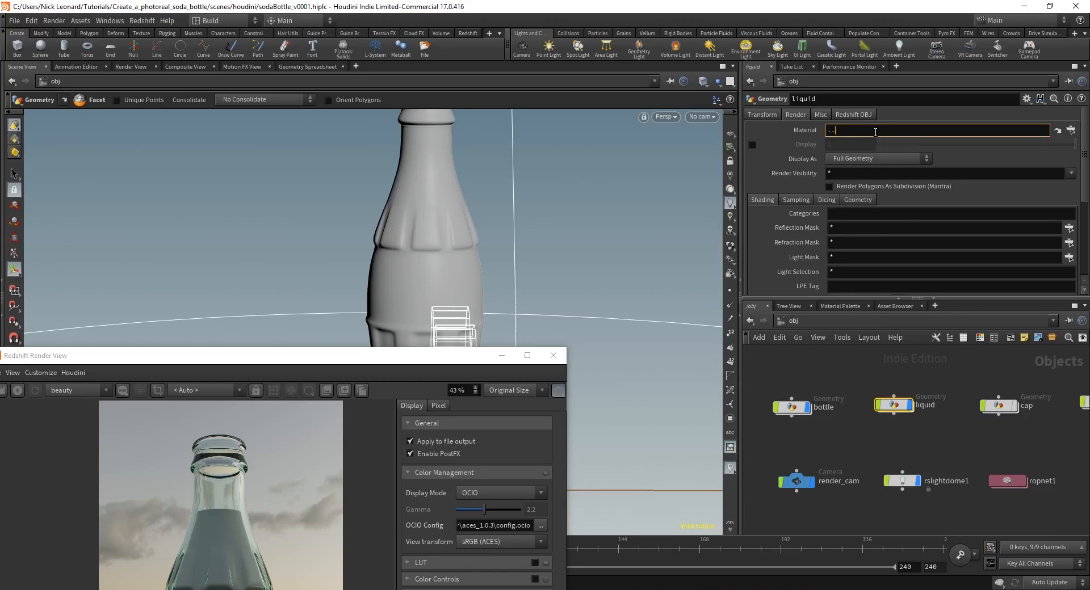
type("/")
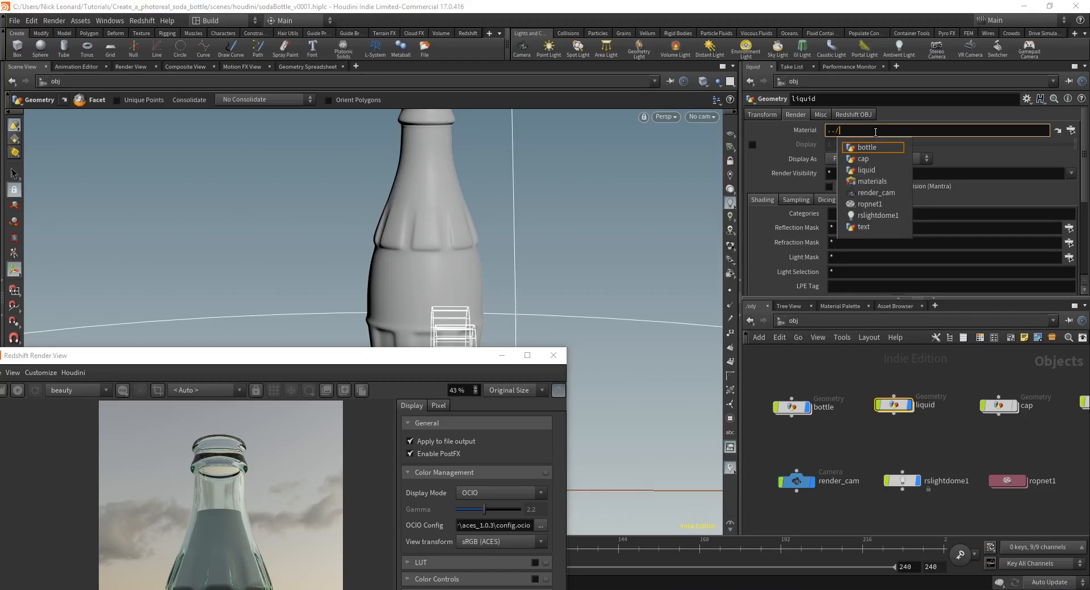
key("Down")
key("Down")
key("Down")
key("Up")
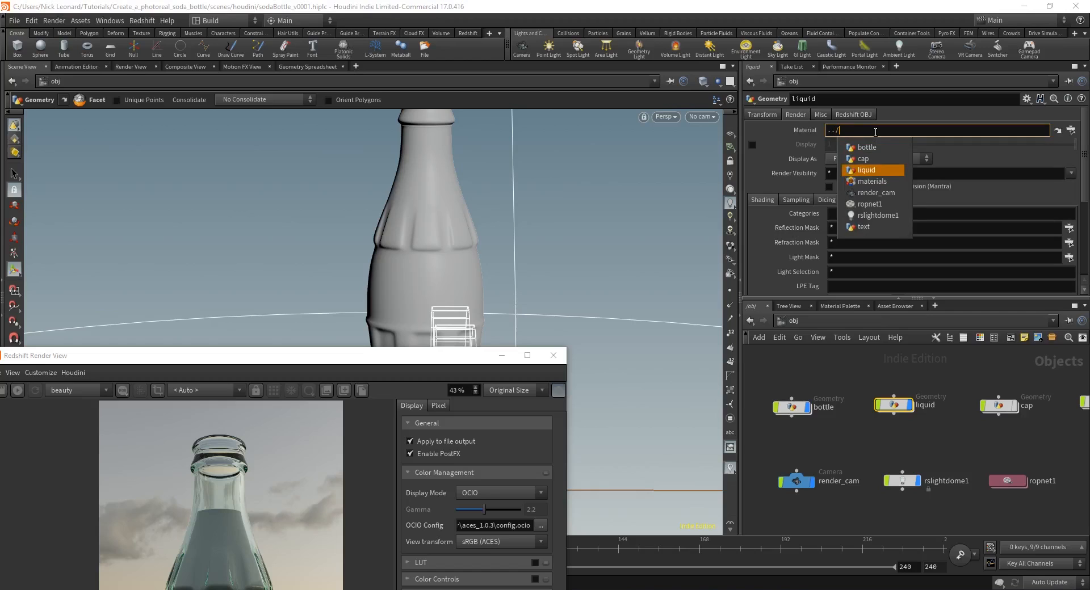
key("Down")
key("Return")
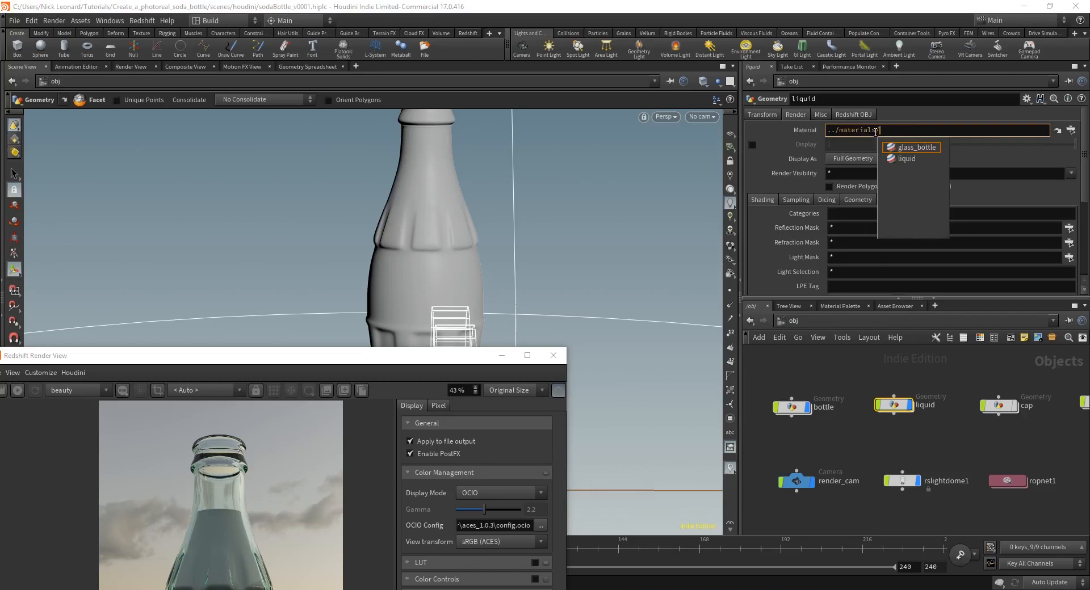
key("Down")
key("Return")
key("BackSpace")
key("Return")
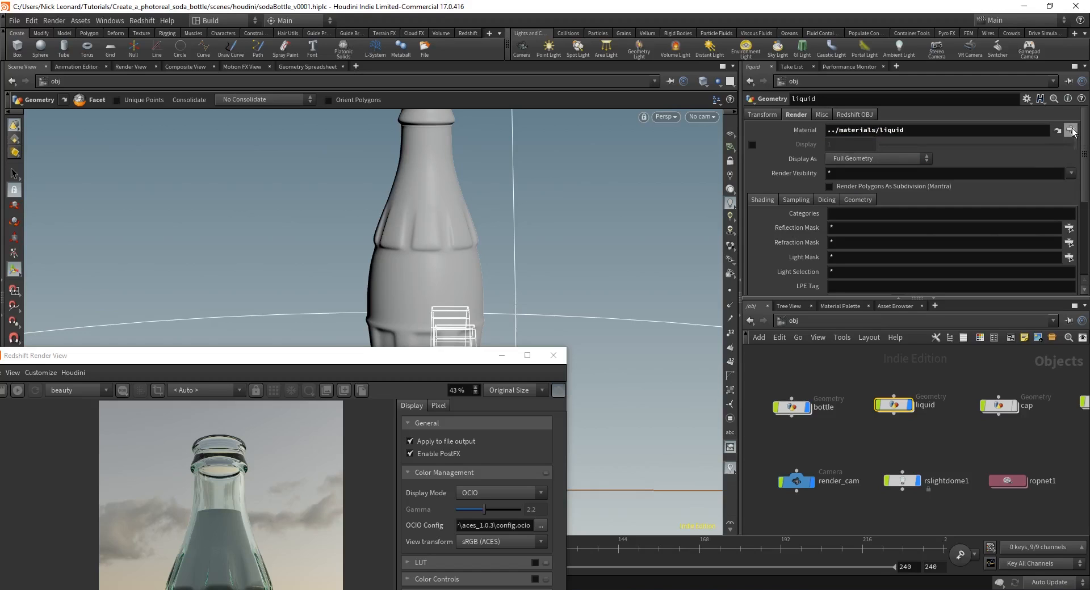
left_click(954, 448)
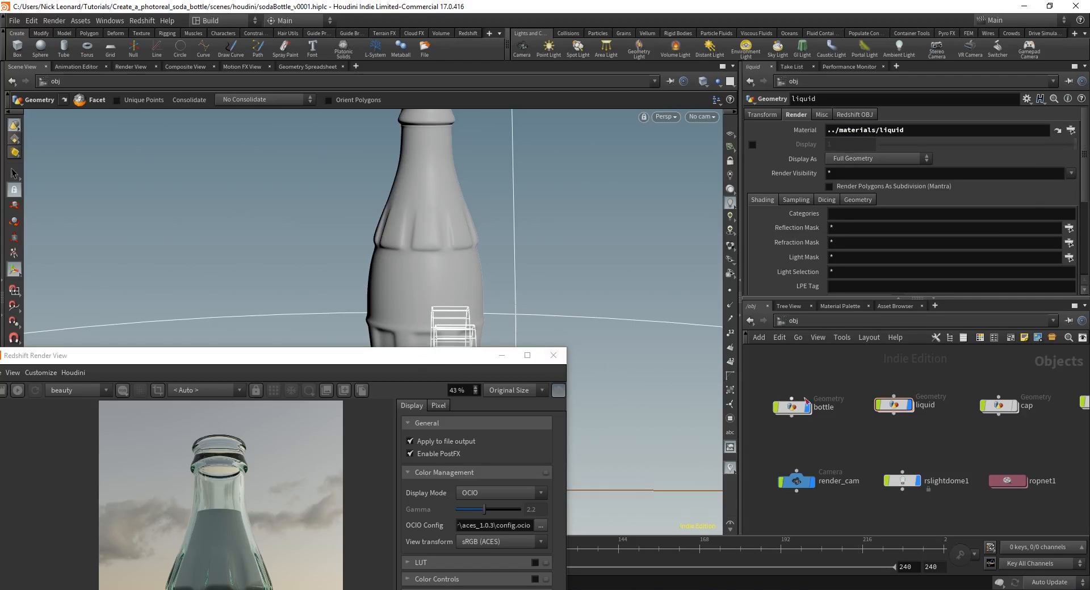
left_click_drag(482, 357, 523, 46)
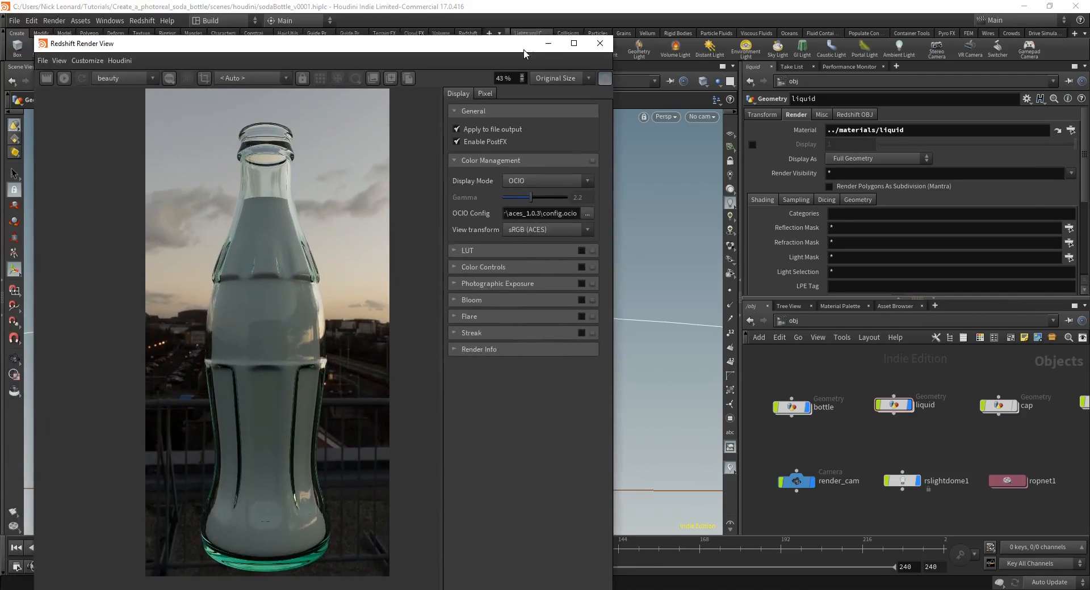
Step: Start a new Redshift render of the bottle through render_cam
left_click(59, 80)
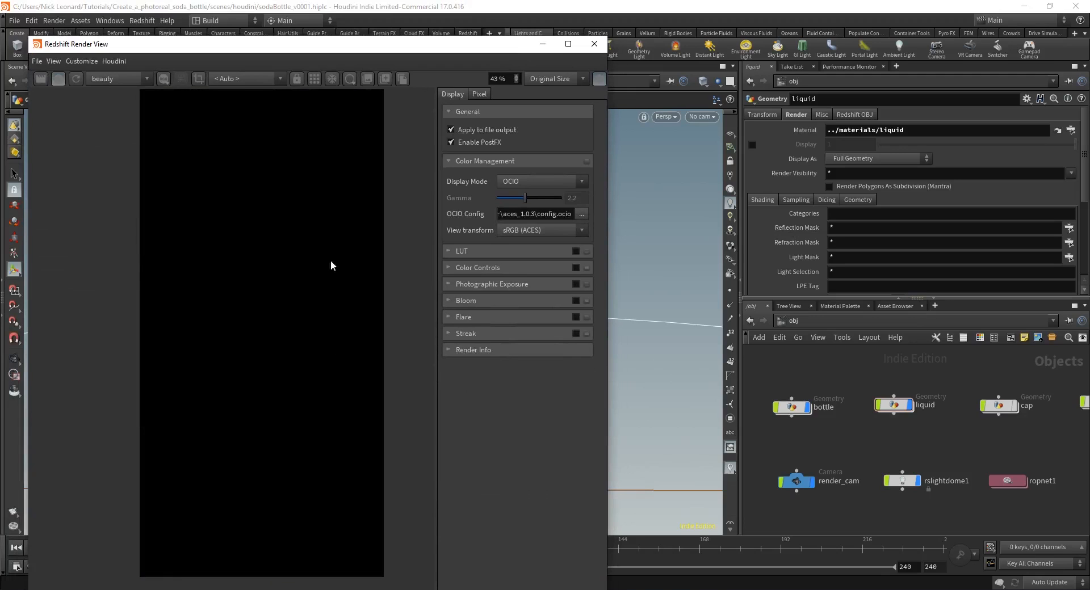
left_click(262, 78)
left_click(261, 93)
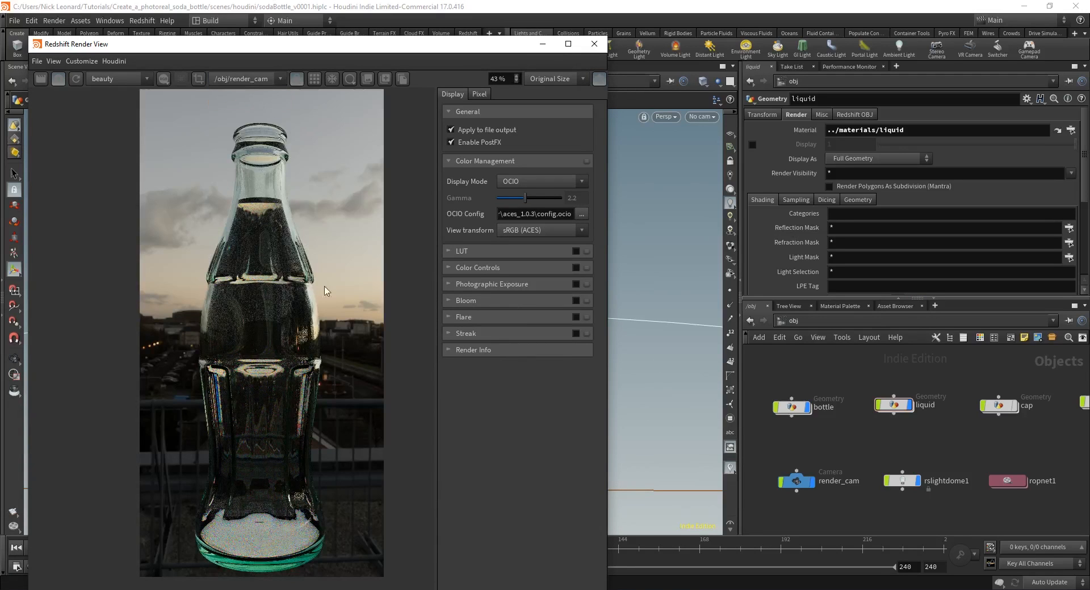
scroll(275, 263, "up", 1)
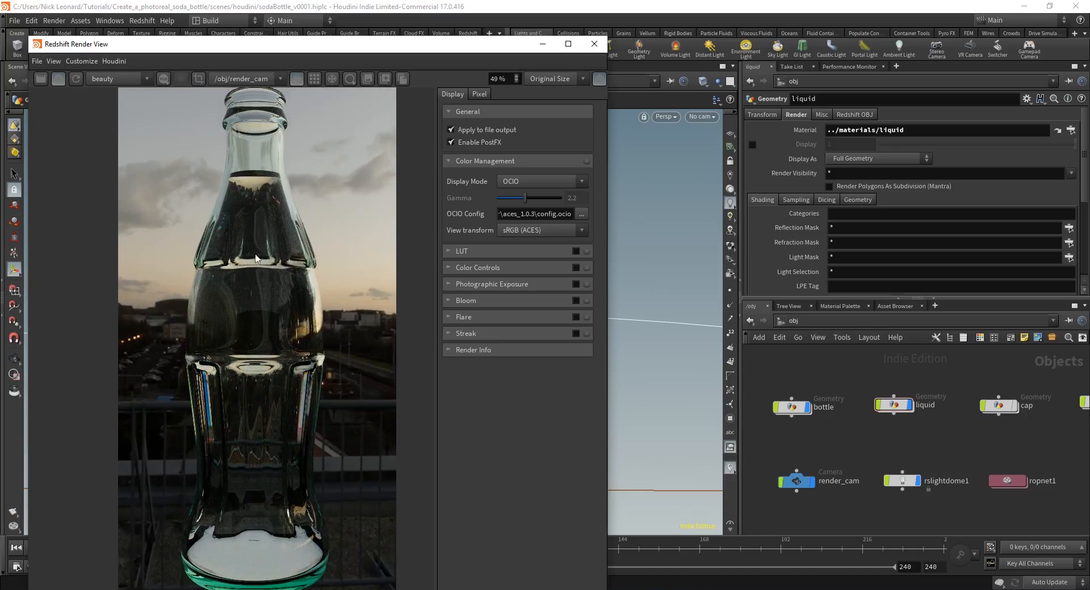
mouse_move(294, 402)
middle_mouse_down()
mouse_move(289, 381)
mouse_move(292, 402)
middle_mouse_up()
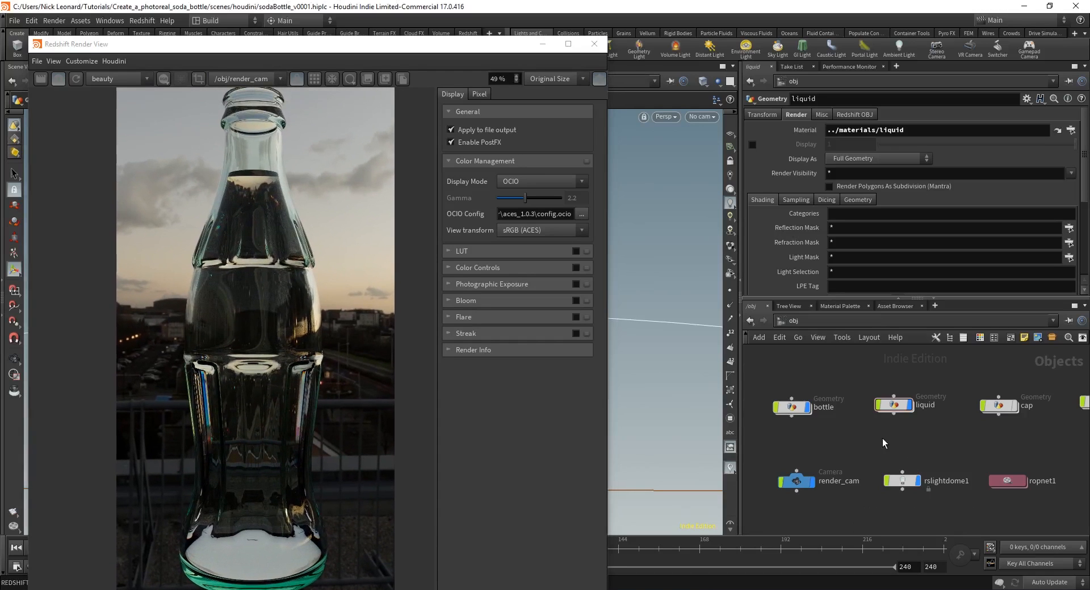
Step: Find the materials node and dive in to show the liquid material's settings
middle_click_drag(928, 464, 961, 445)
scroll(825, 462, "up", 1)
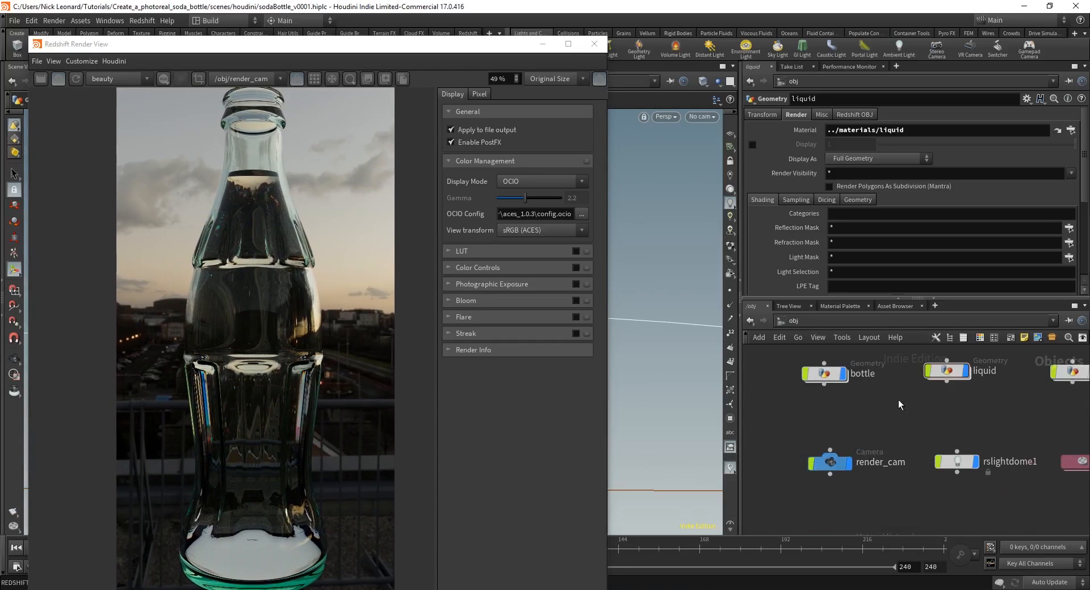
mouse_move(838, 467)
scroll(275, 347, "down", 1)
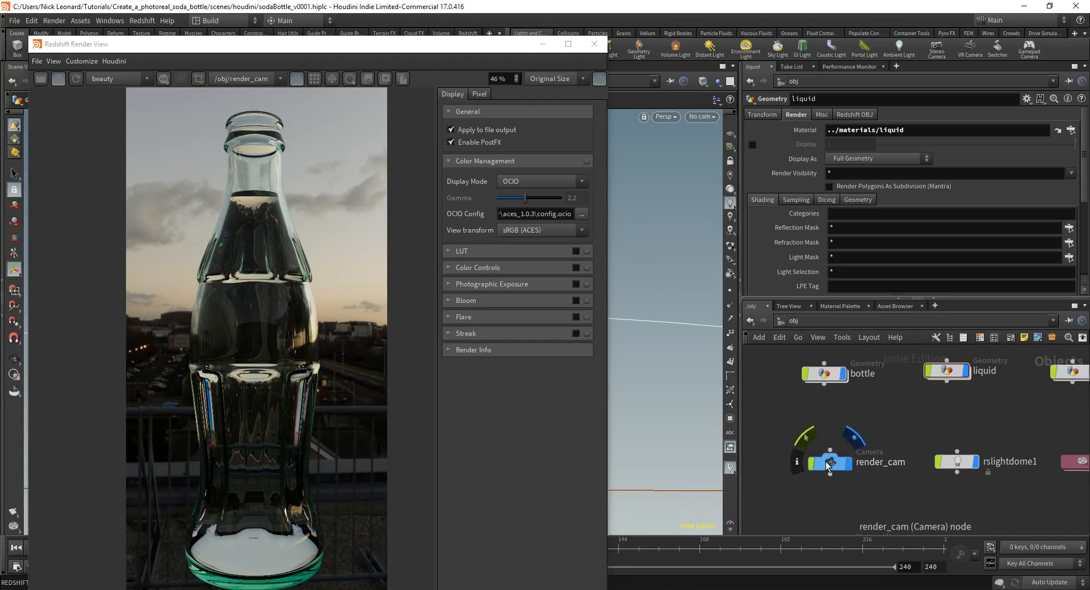
scroll(893, 428, "down", 1)
middle_click_drag(927, 430, 866, 414)
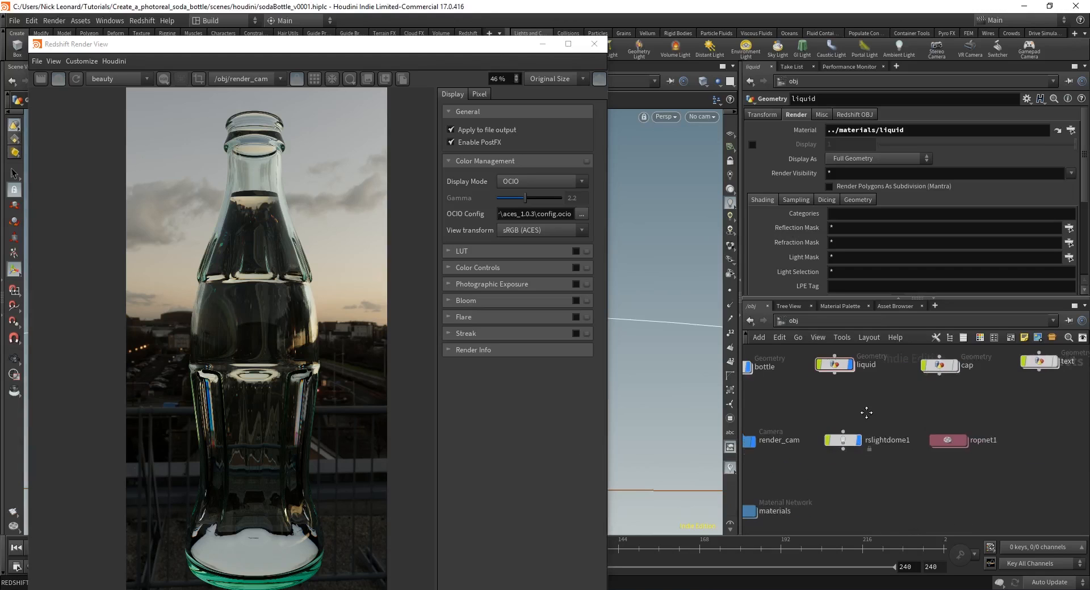
middle_click_drag(831, 480, 967, 450)
double_click(868, 482)
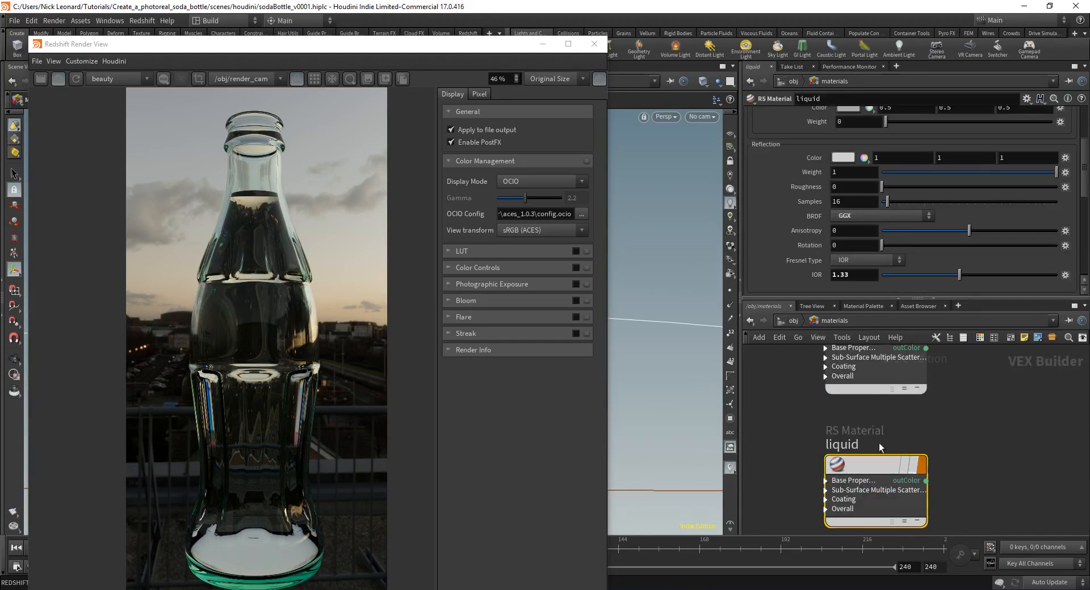
scroll(801, 171, "down", 5)
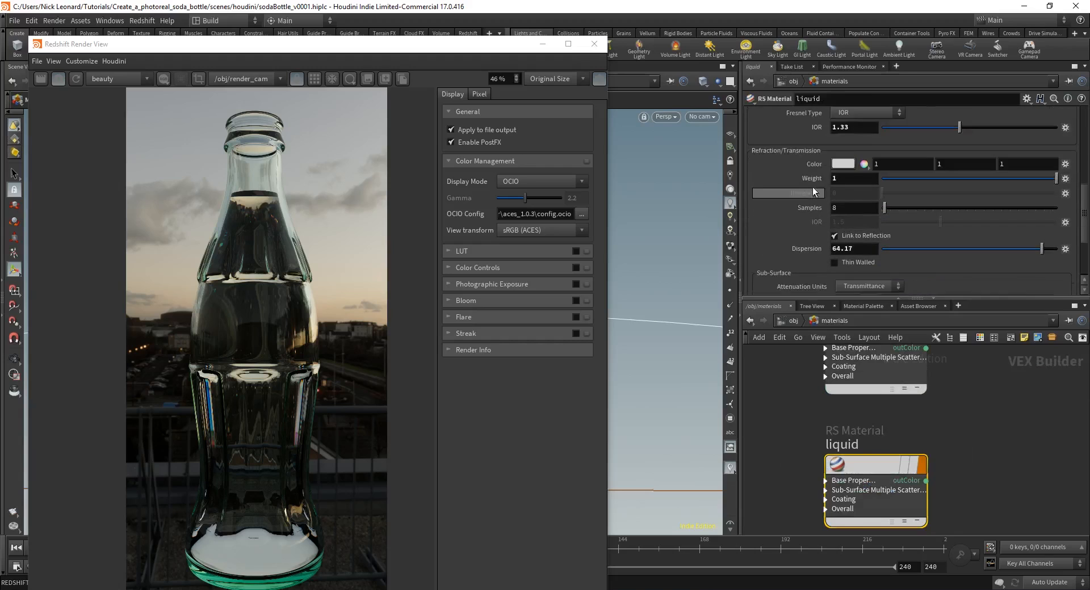
Step: Set the liquid material's Sub-Surface Absorption Scale to 25
scroll(811, 192, "down", 2)
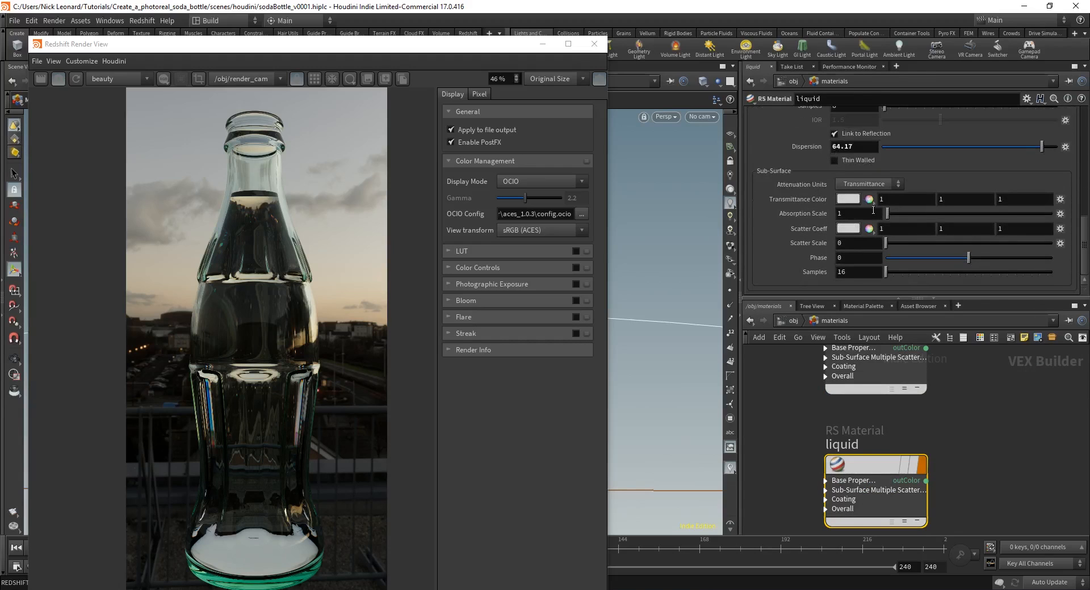
double_click(843, 215)
type("25")
key("Return")
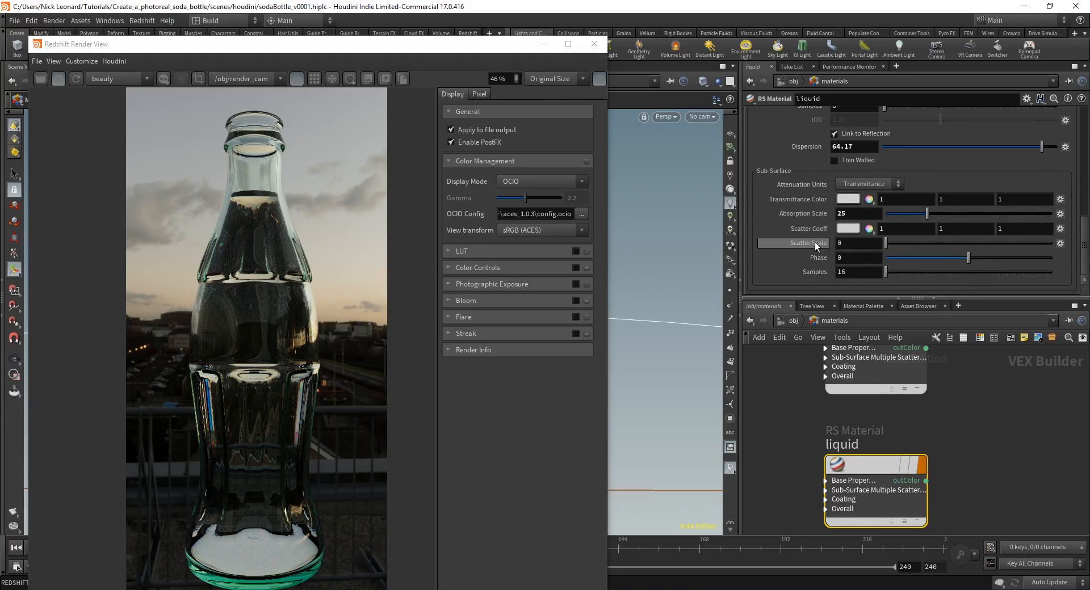
scroll(826, 233, "up", 1)
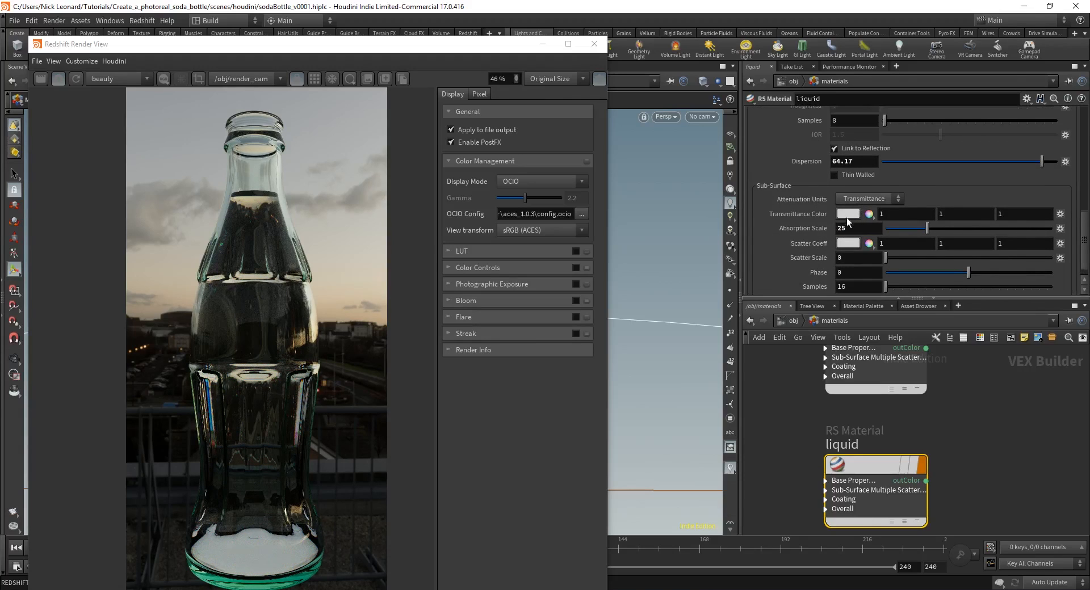
Step: Make the liquid's Transmittance Color a dark red-brown, 7E1500
left_click(852, 214)
left_click_drag(868, 246, 1010, 258)
left_click_drag(852, 248, 850, 249)
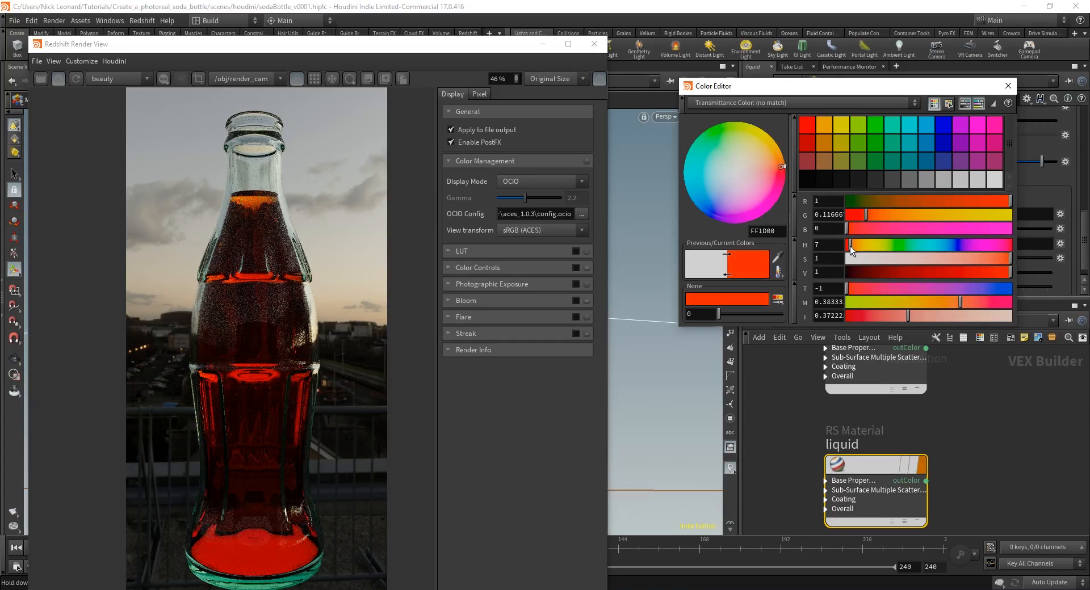
left_click_drag(849, 247, 848, 248)
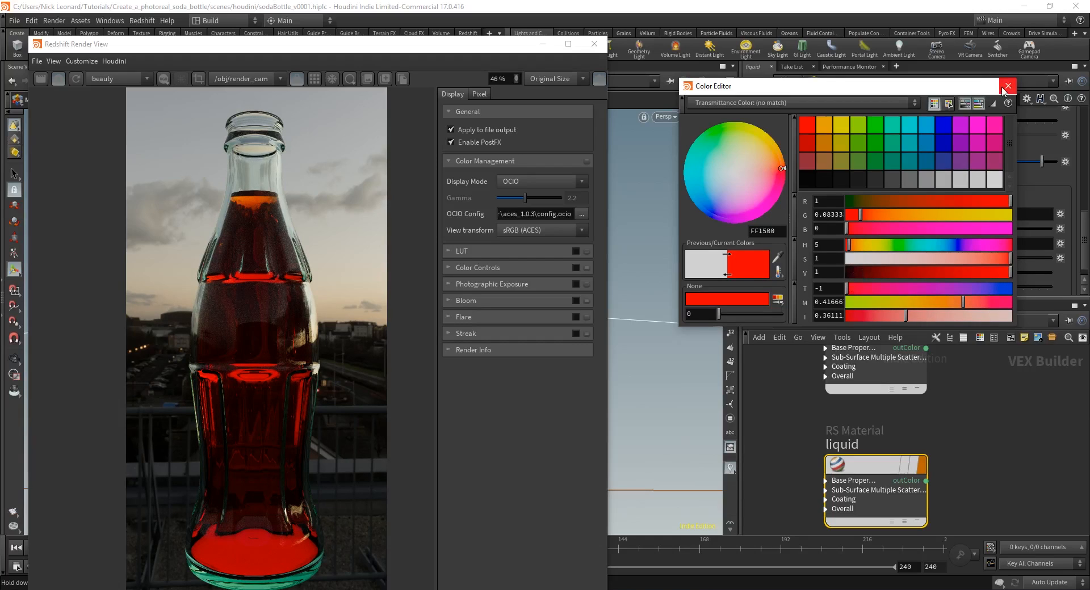
left_click_drag(961, 269, 927, 276)
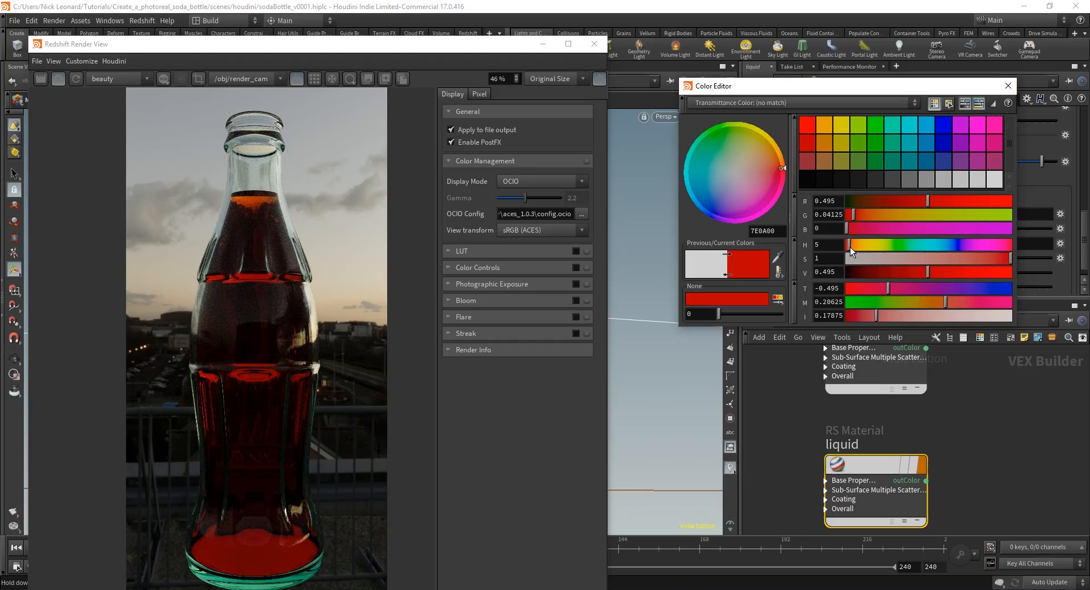
left_click_drag(850, 247, 851, 248)
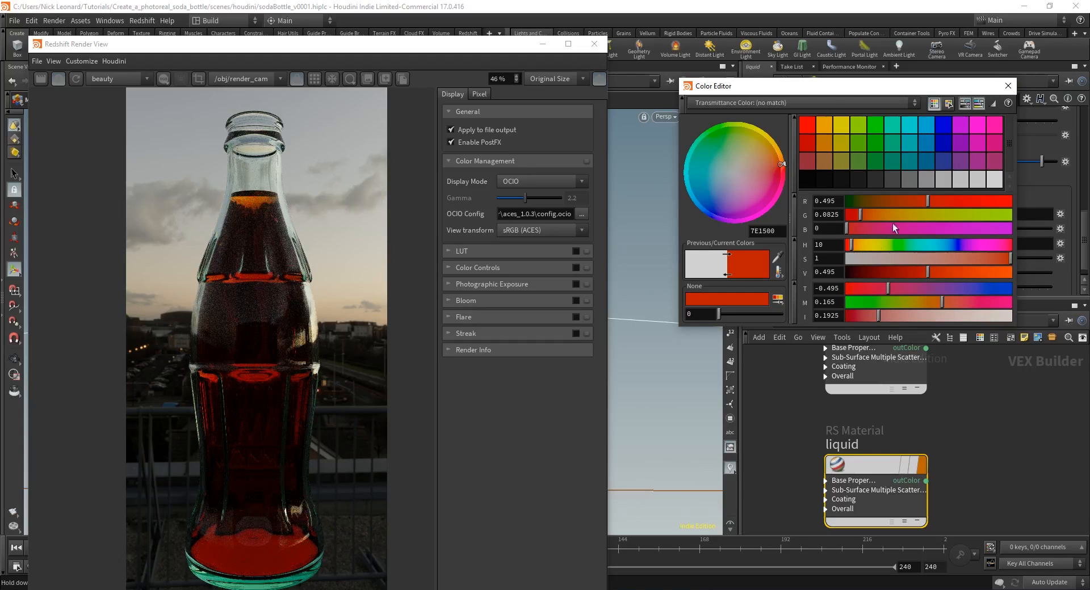
left_click(1009, 86)
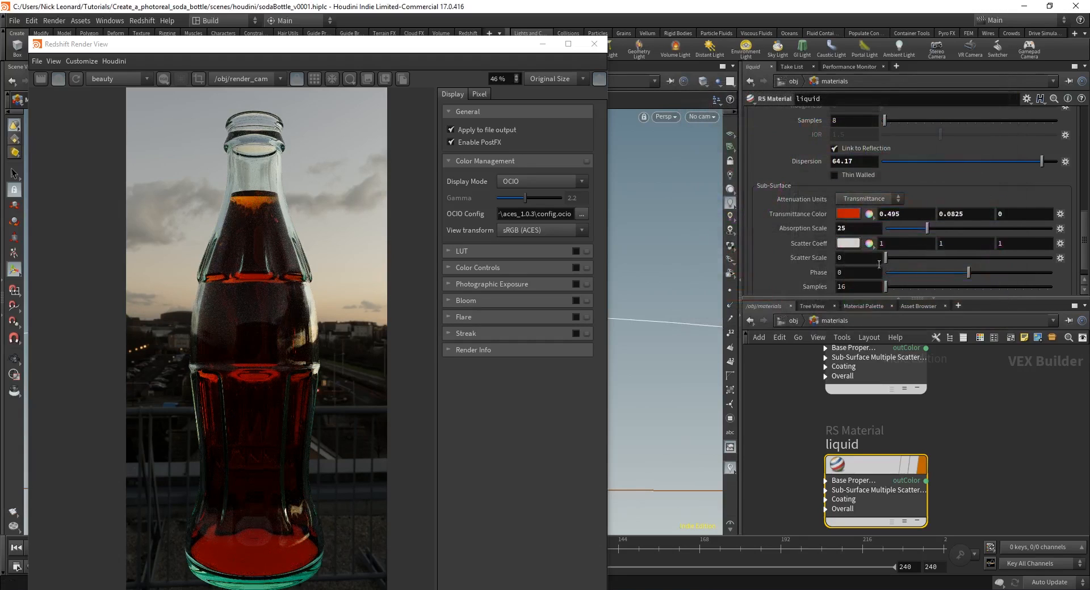
Step: Lower the liquid material's Refraction Weight to .633
scroll(877, 234, "up", 3)
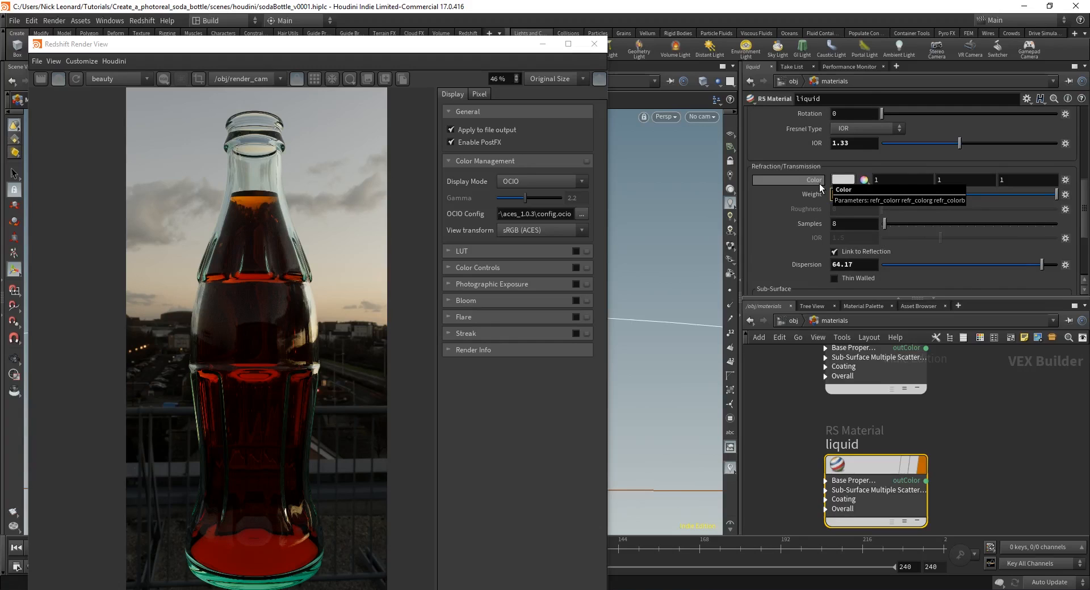
type(".633")
key("Return")
scroll(269, 367, "down", 1)
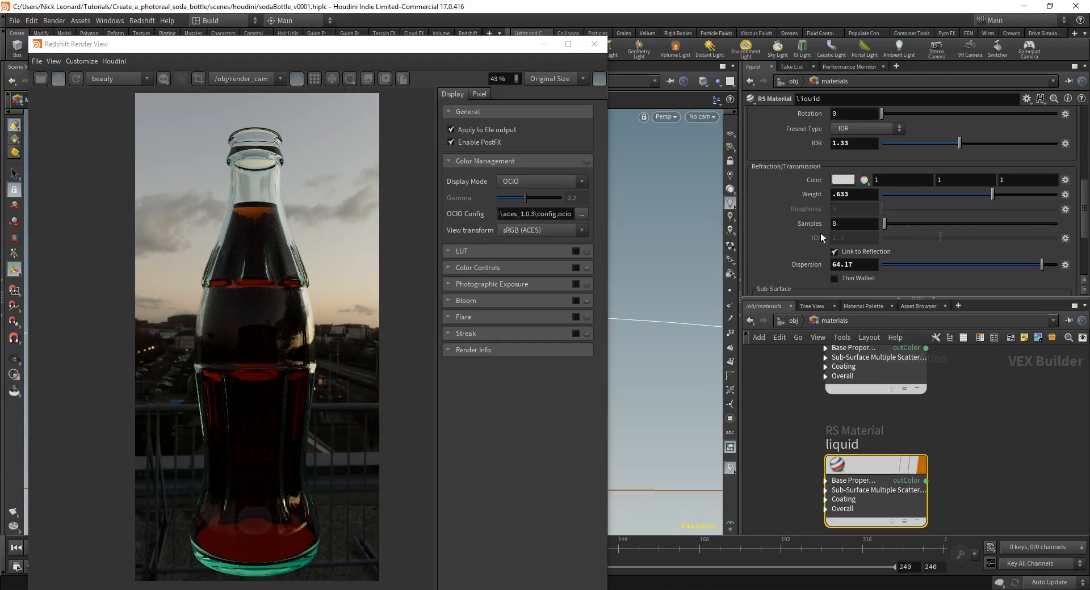
scroll(798, 235, "up", 6)
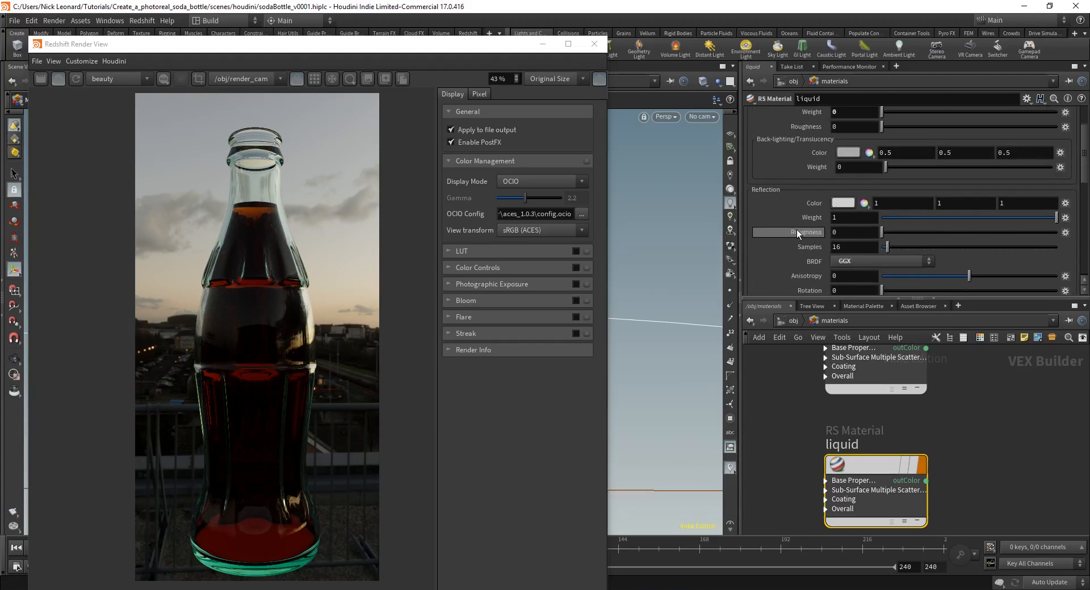
scroll(795, 220, "up", 5)
scroll(794, 194, "down", 6)
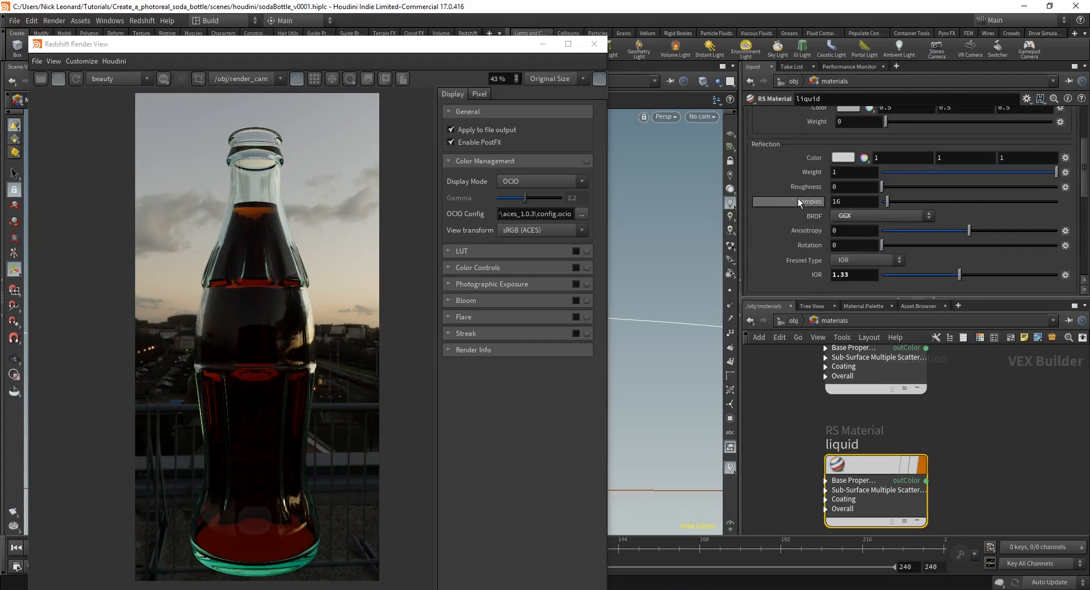
scroll(798, 200, "up", 2)
Step: Set Reflection Roughness to .01, deselect the node and re-render the bottle
left_click_drag(844, 232, 819, 231)
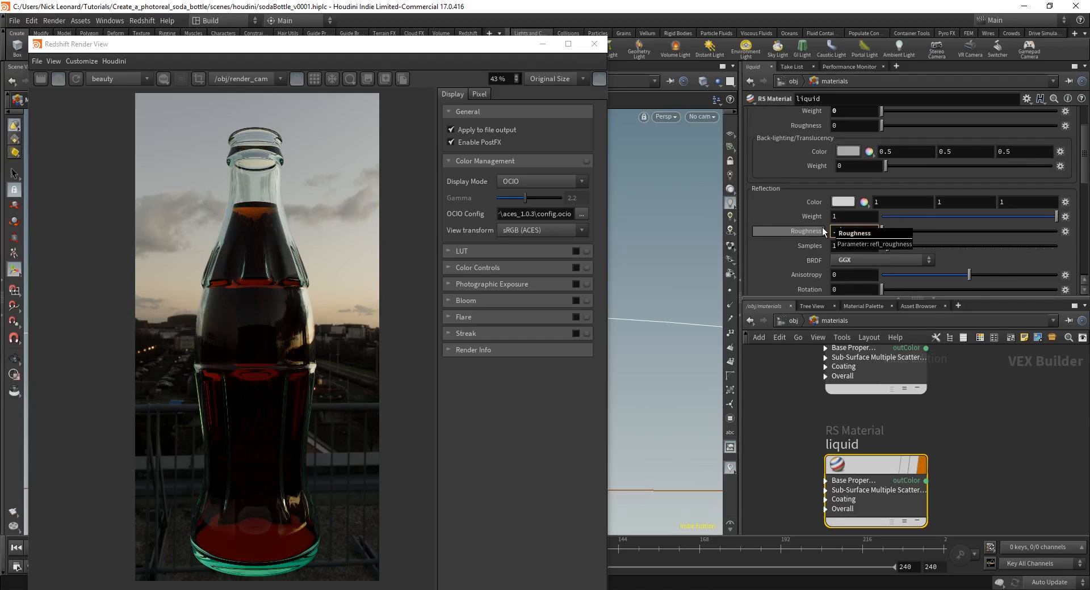
type(".01")
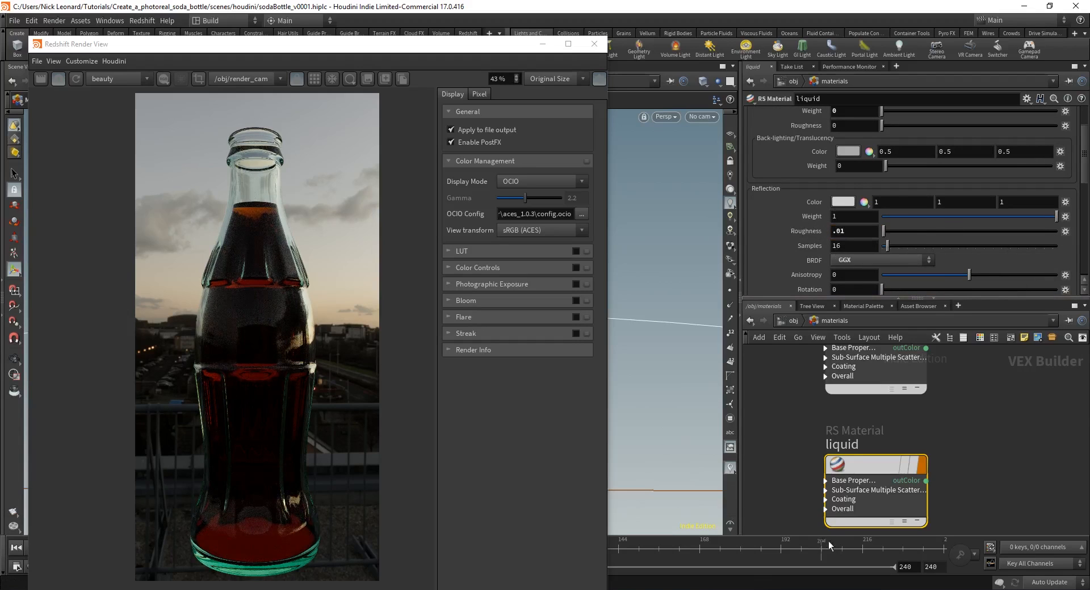
scroll(942, 477, "down", 2)
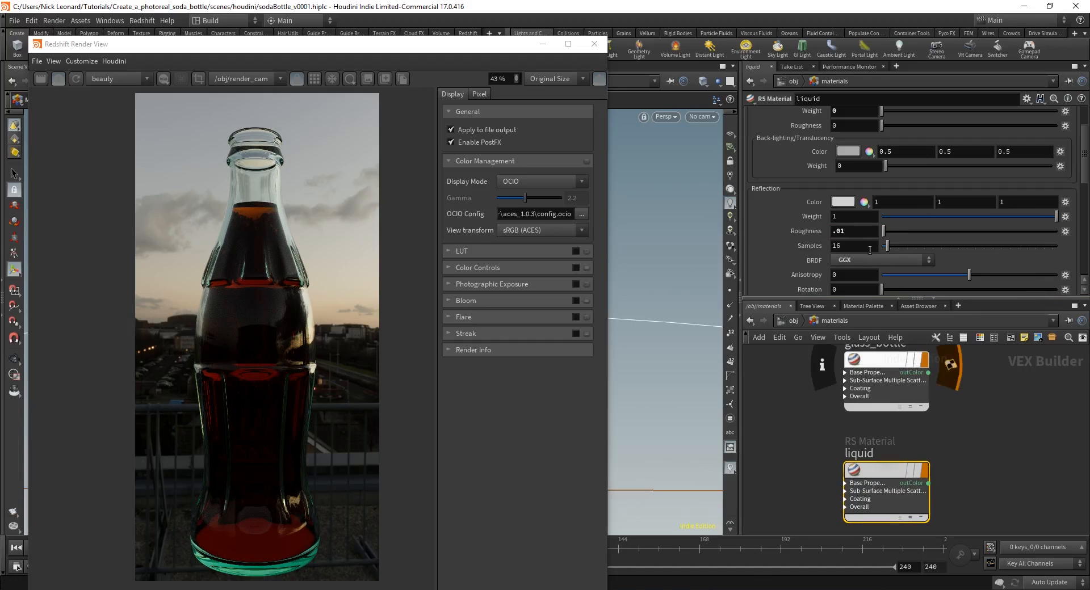
scroll(809, 219, "down", 8)
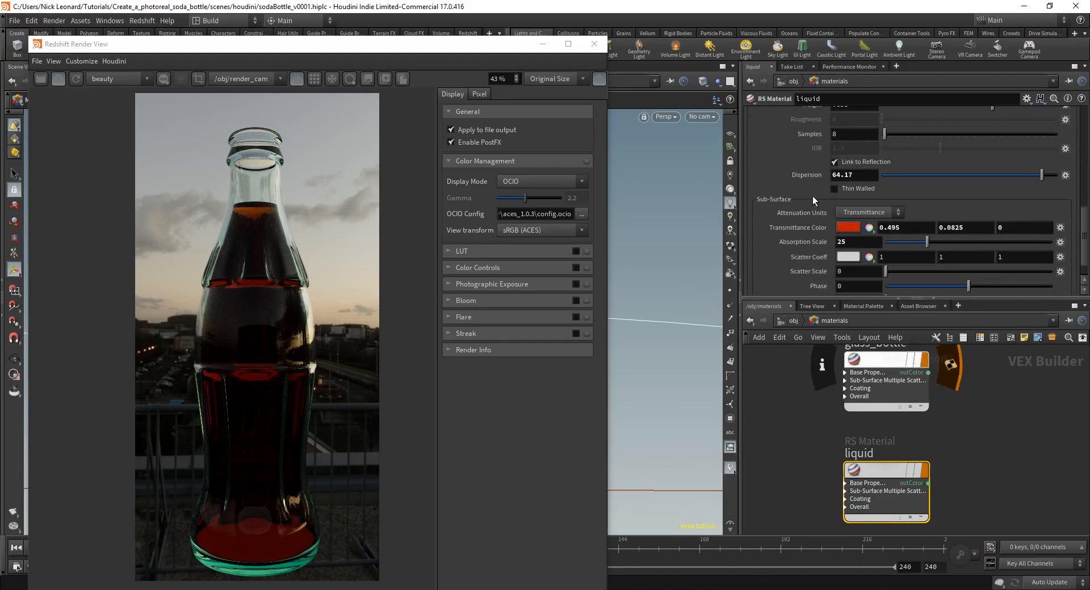
scroll(812, 196, "up", 9)
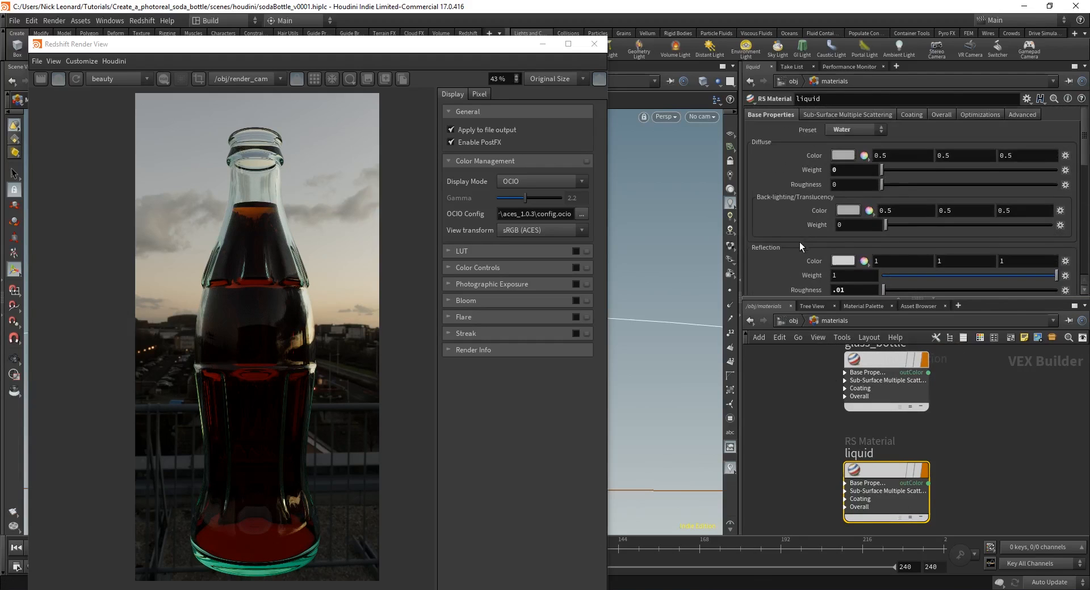
scroll(799, 234, "down", 8)
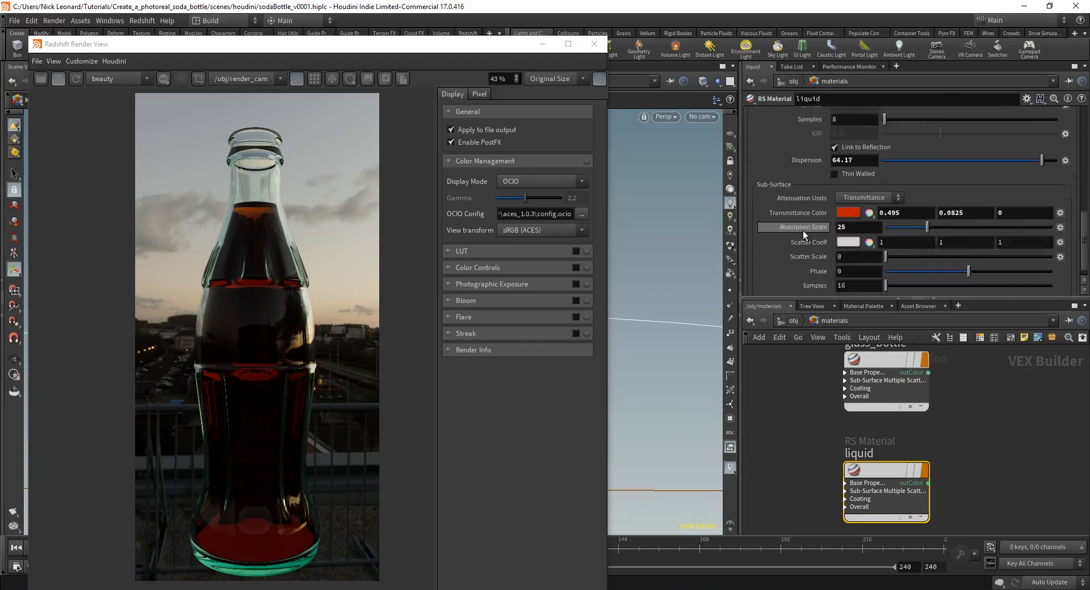
left_click(799, 427)
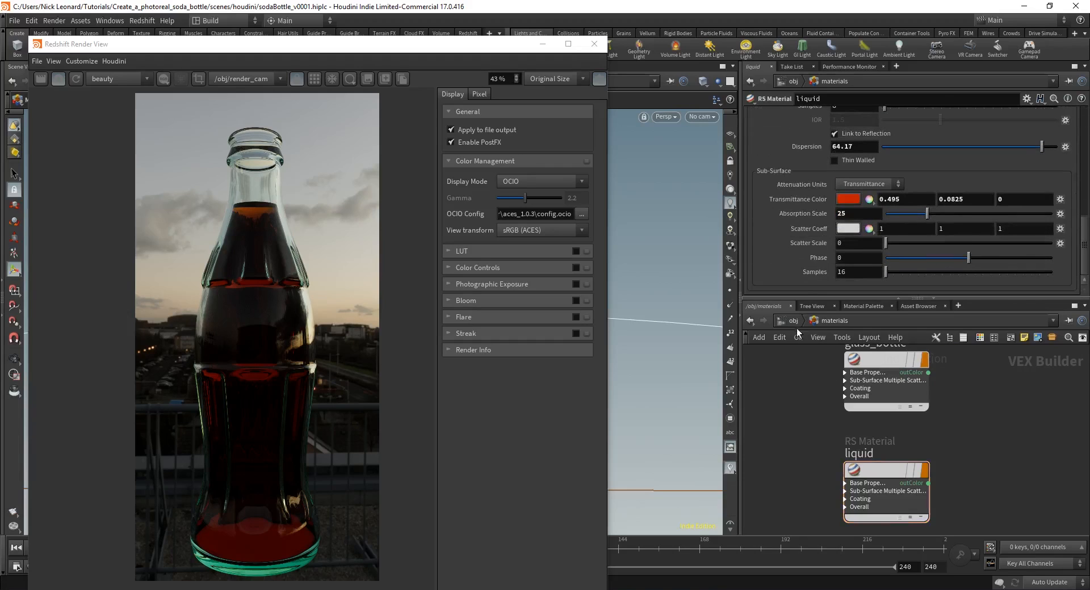
left_click(58, 79)
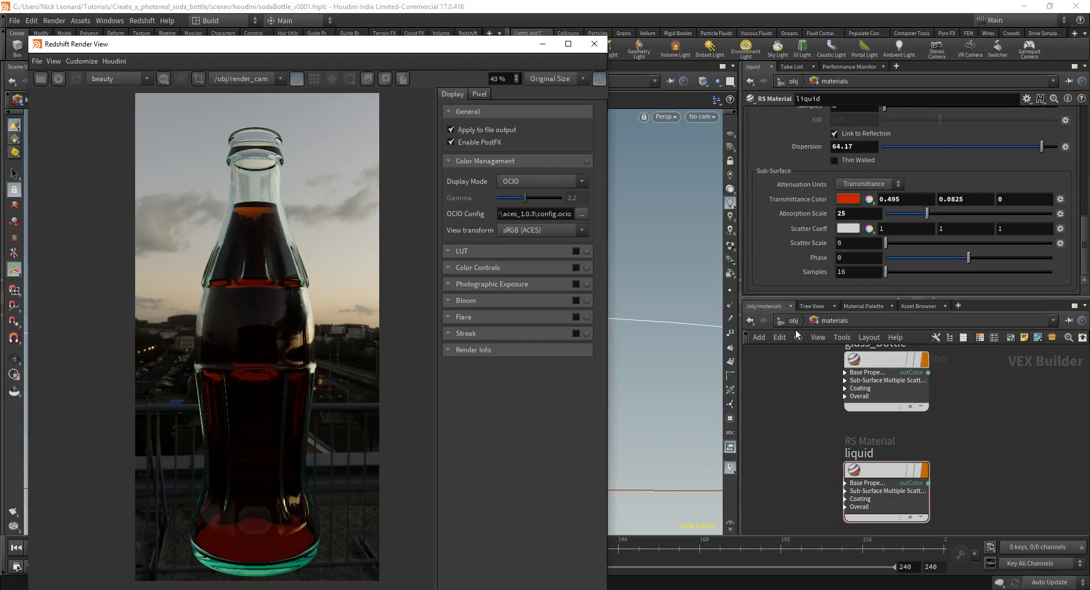
Step: Return to the object level, frame the bottle, liquid, cap and text nodes, and select the text object
left_click_drag(508, 50, 489, 326)
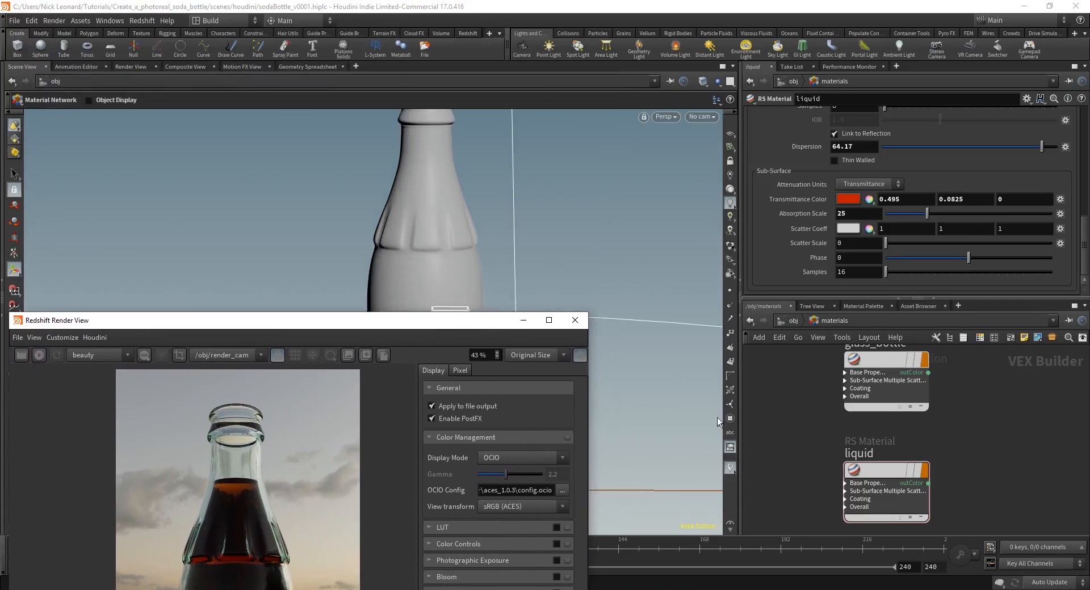
left_click(793, 321)
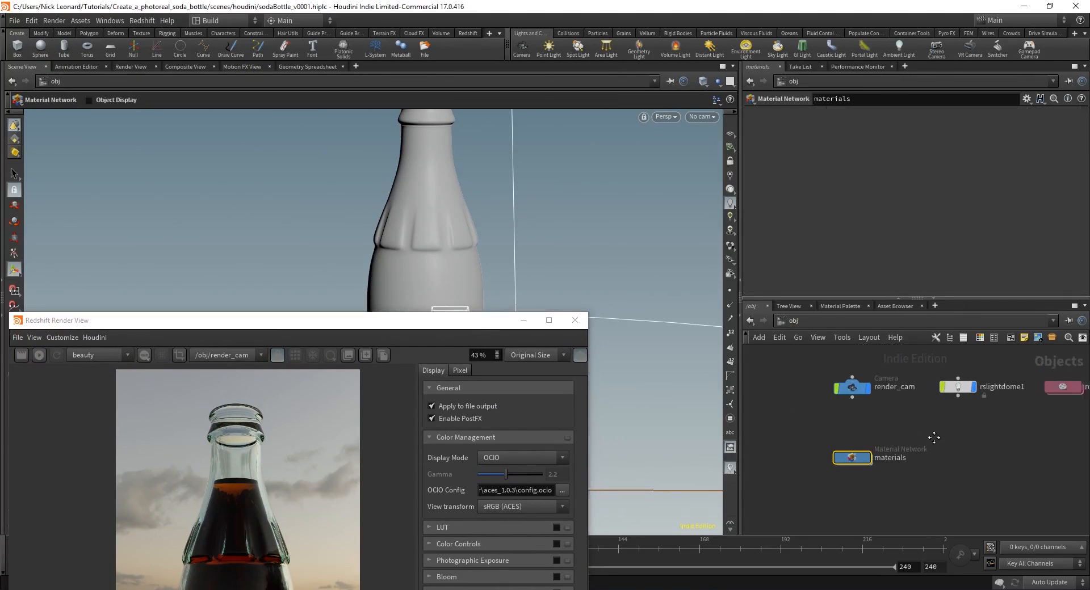
left_click_drag(444, 323, 441, 383)
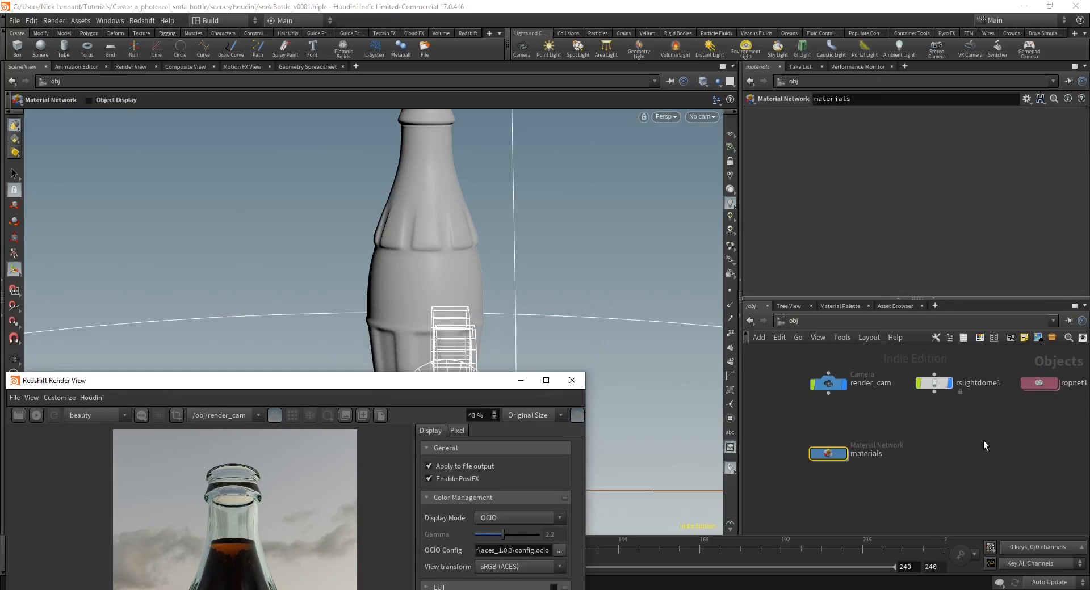
key("h")
middle_click_drag(931, 440, 995, 463)
scroll(992, 463, "down", 1)
middle_click_drag(930, 383, 881, 405)
scroll(962, 382, "up", 2)
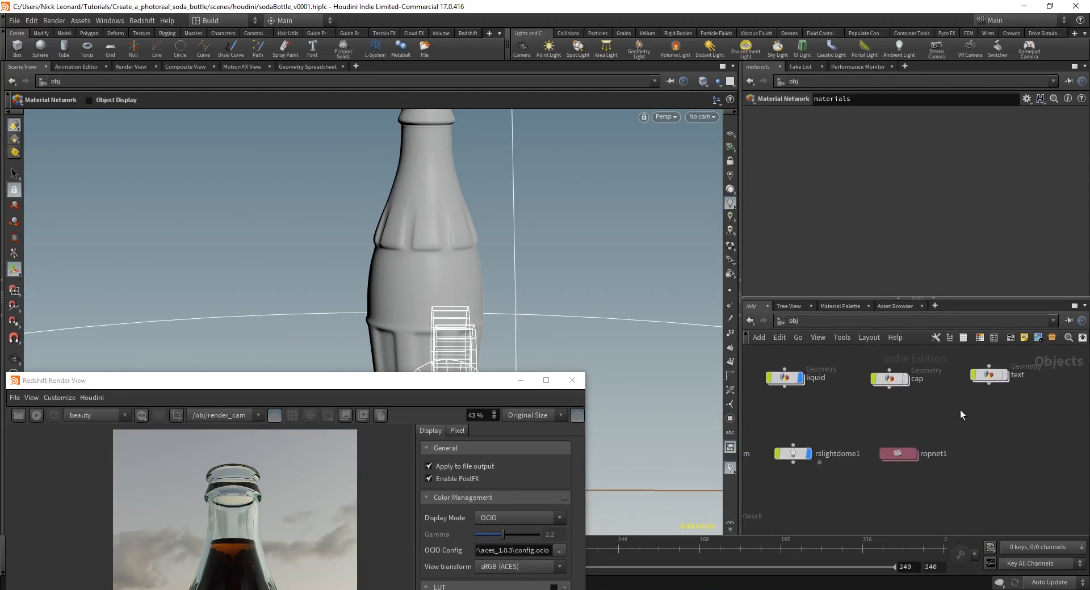
left_click(991, 371)
Step: Shrink the render window, move it aside, and dive into the materials network
left_click_drag(445, 386, 398, 366)
scroll(840, 476, "down", 5)
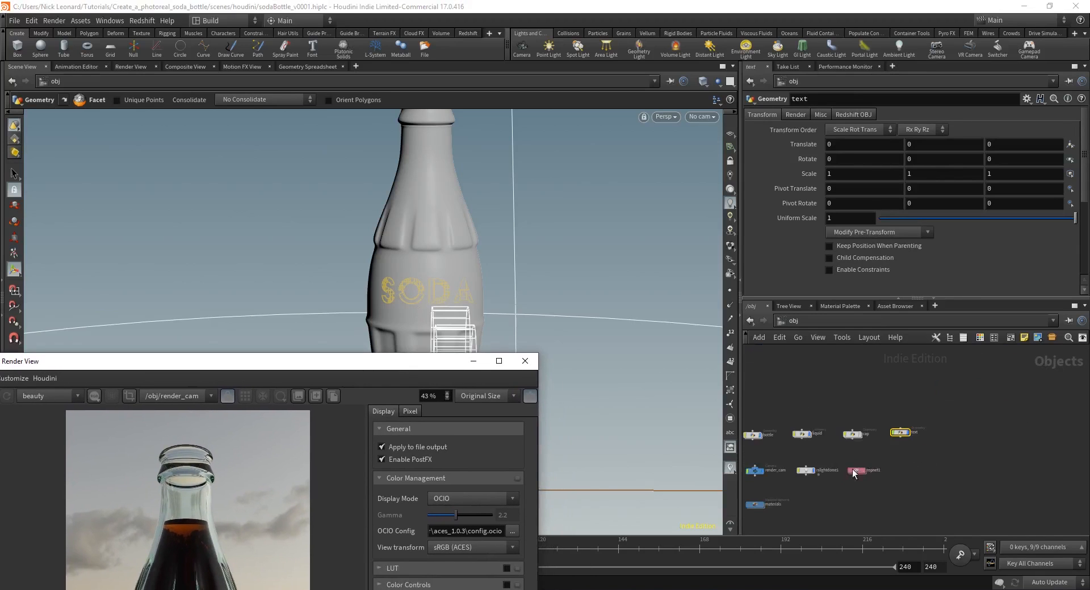
middle_click_drag(758, 518, 845, 486)
scroll(844, 486, "up", 4)
left_click_drag(466, 358, 478, 63)
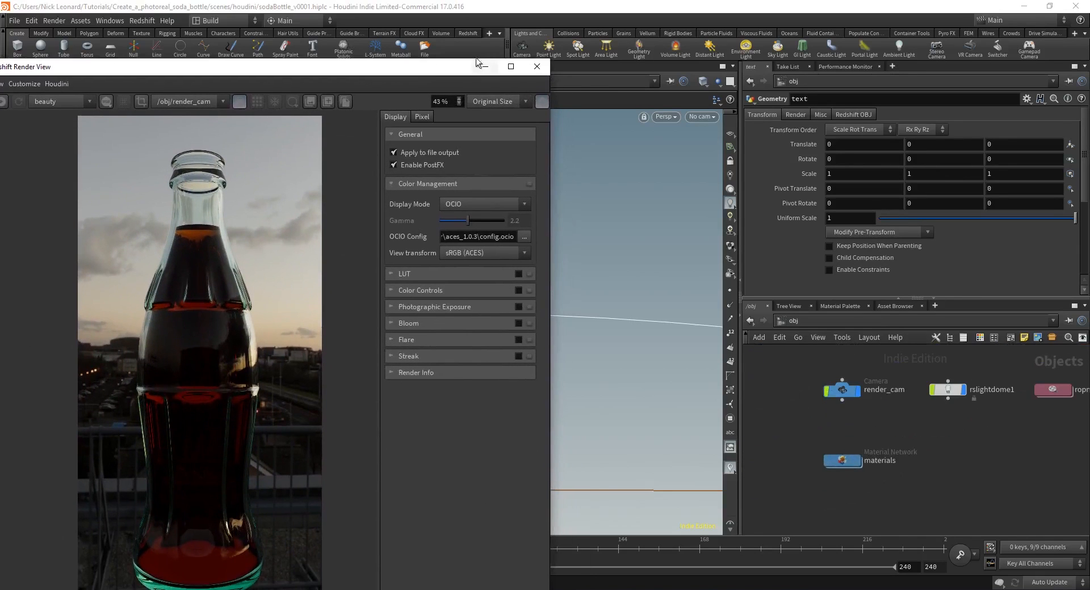
left_click_drag(549, 59, 288, 229)
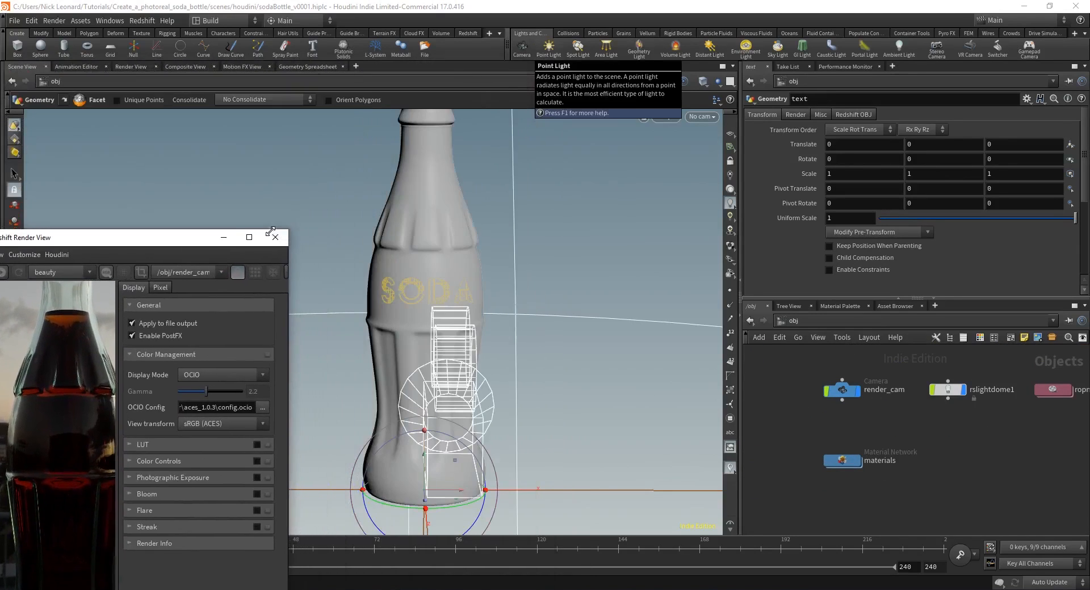
left_click_drag(133, 237, 190, 83)
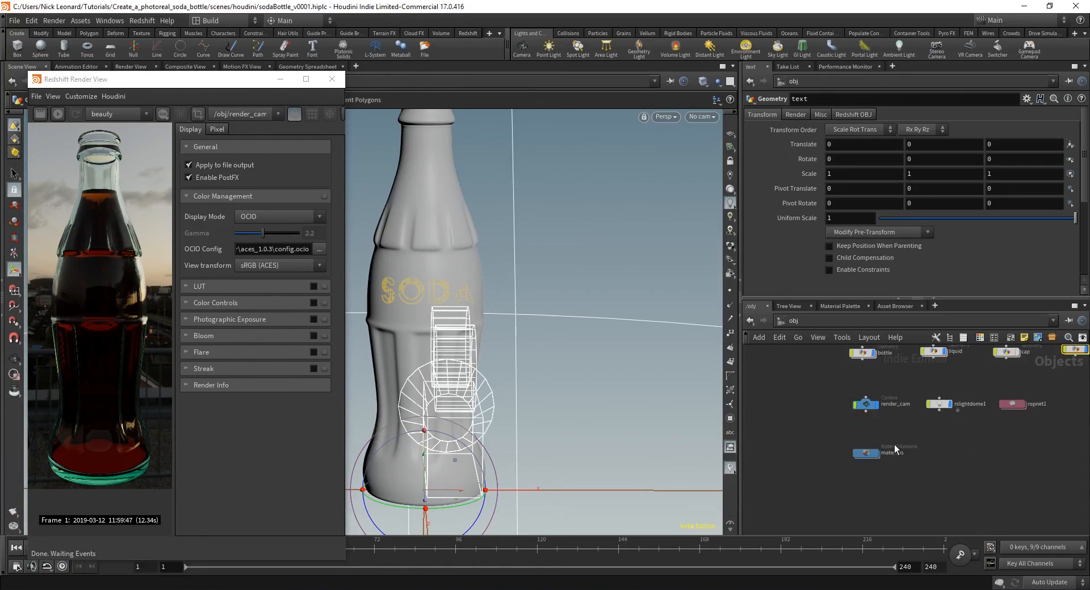
scroll(862, 464, "up", 3)
double_click(862, 464)
scroll(908, 471, "down", 3)
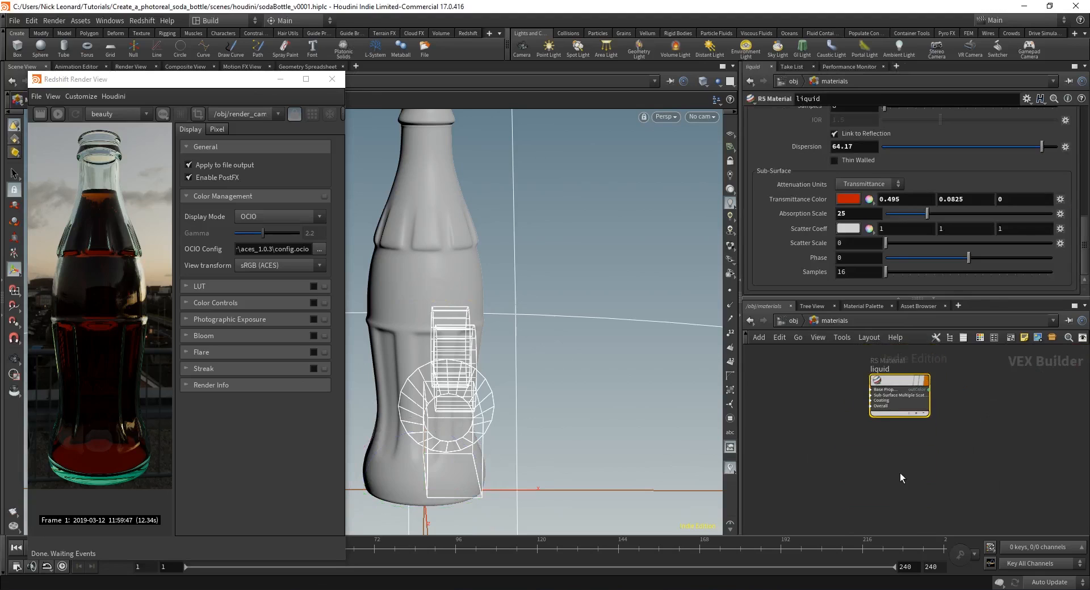
Step: Add a Redshift RS Material node and name it 'text'
key("Tab")
type("rs mat")
key("Return")
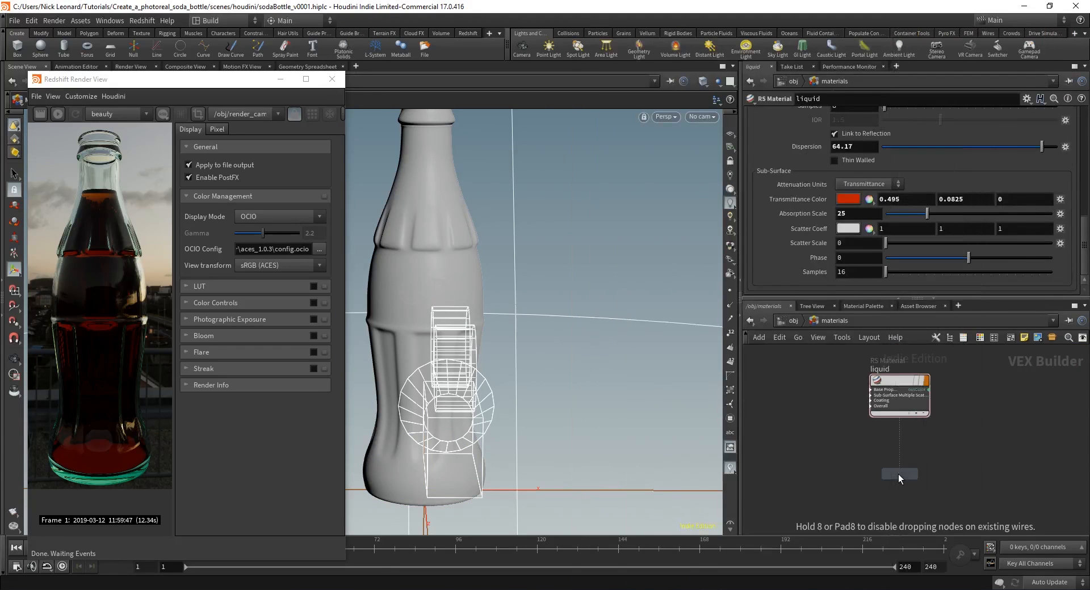
left_click(898, 475)
scroll(895, 464, "up", 2)
double_click(891, 462)
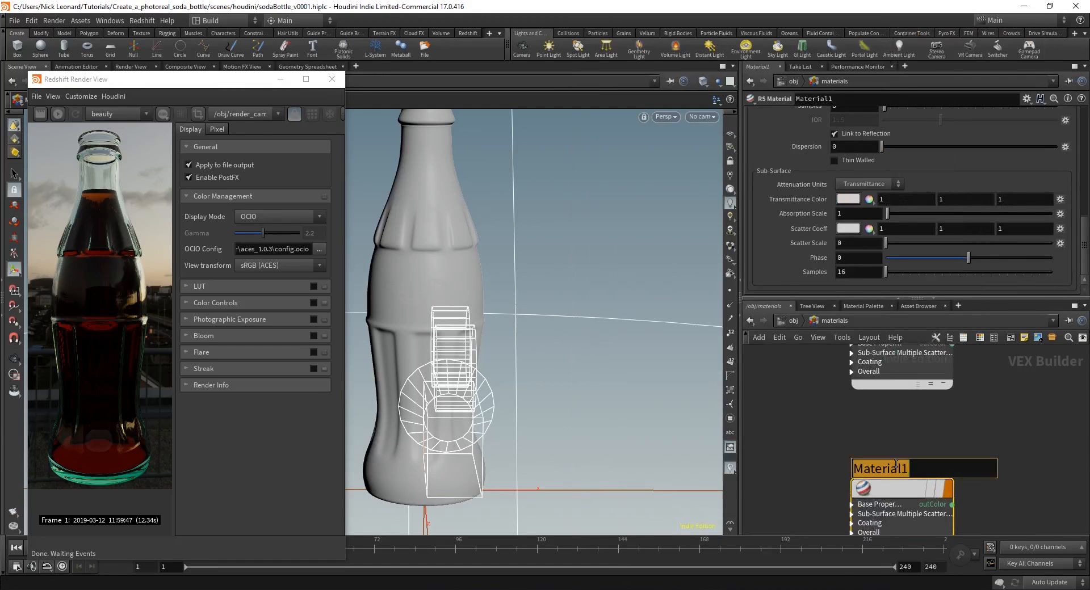
type("ext")
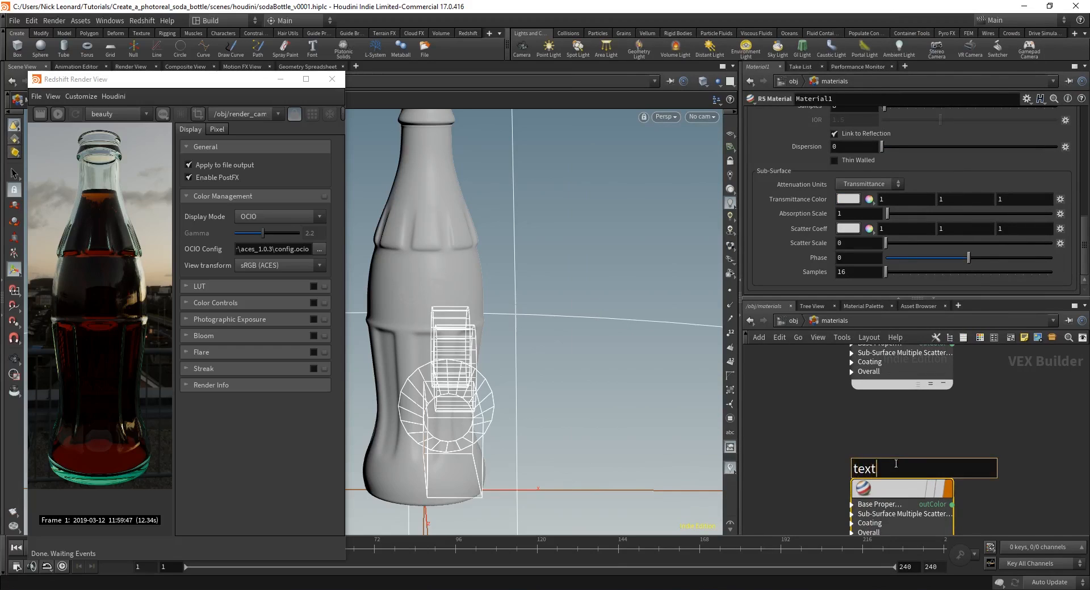
key("Return")
Step: Drag the text material over the 3D view and reframe the view around the bottle
left_click_drag(907, 487, 485, 307)
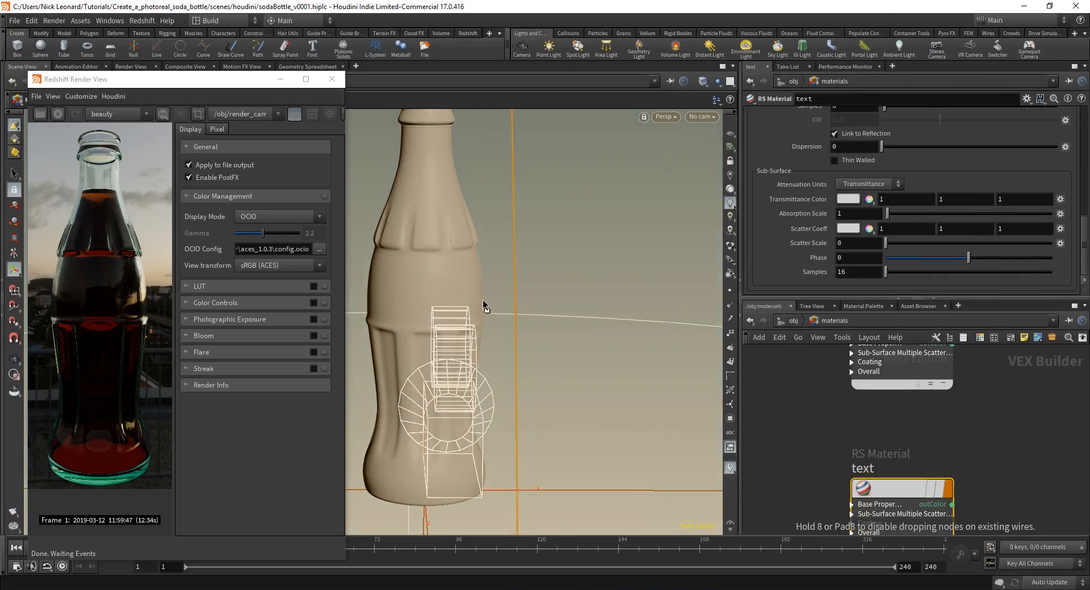
left_click_drag(406, 257, 907, 467)
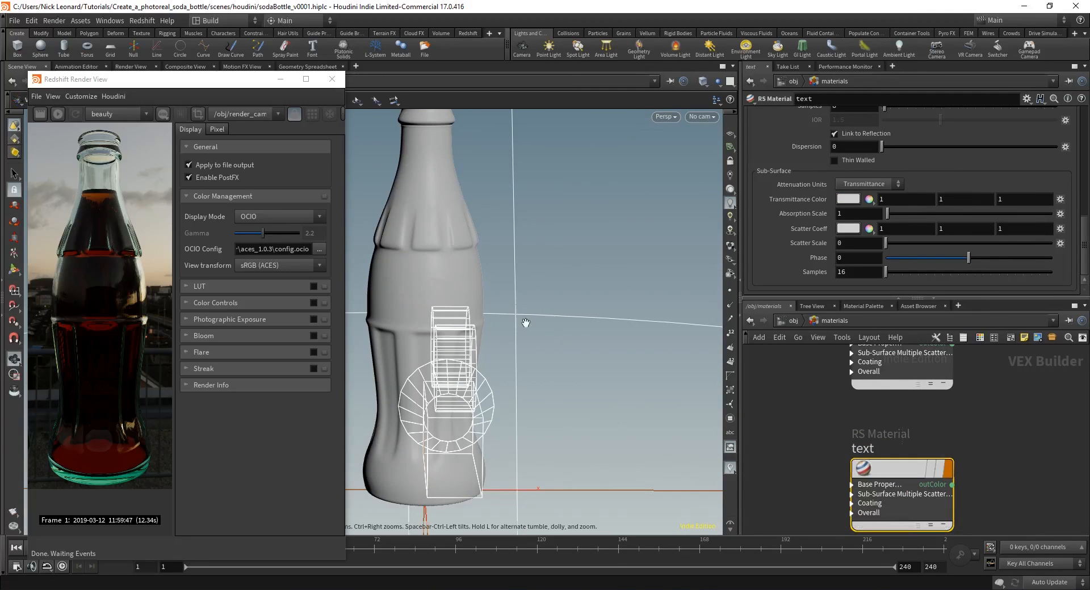
right_click_drag(525, 323, 596, 341, "alt")
left_click_drag(597, 340, 467, 350, "alt")
middle_click_drag(467, 350, 635, 387, "alt")
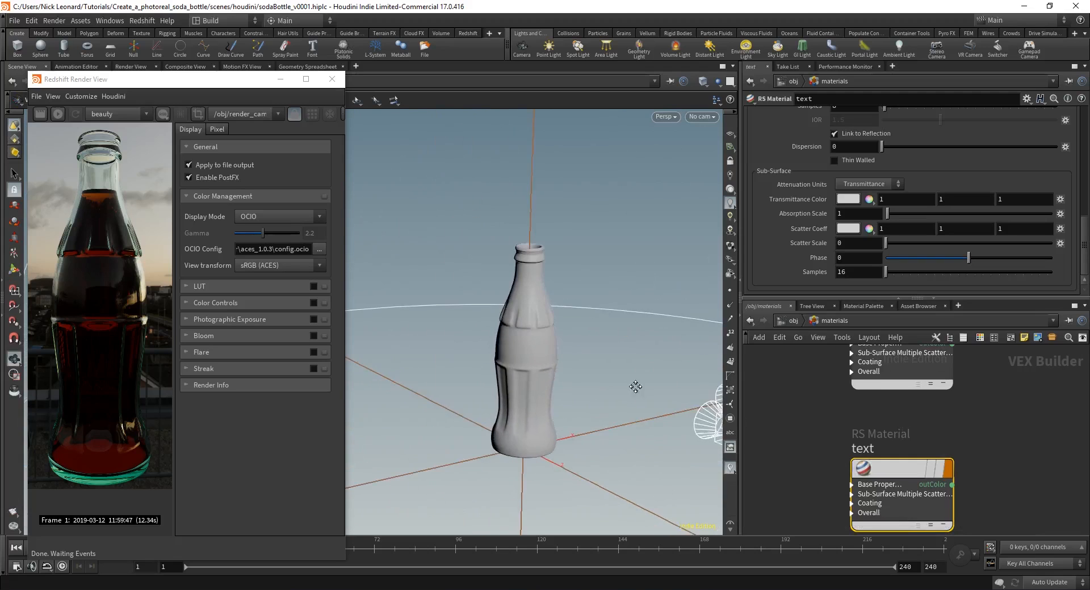
right_click_drag(635, 386, 637, 421, "alt")
middle_click_drag(637, 421, 651, 412, "alt")
left_click_drag(899, 472, 916, 453)
right_click_drag(607, 325, 701, 315, "alt")
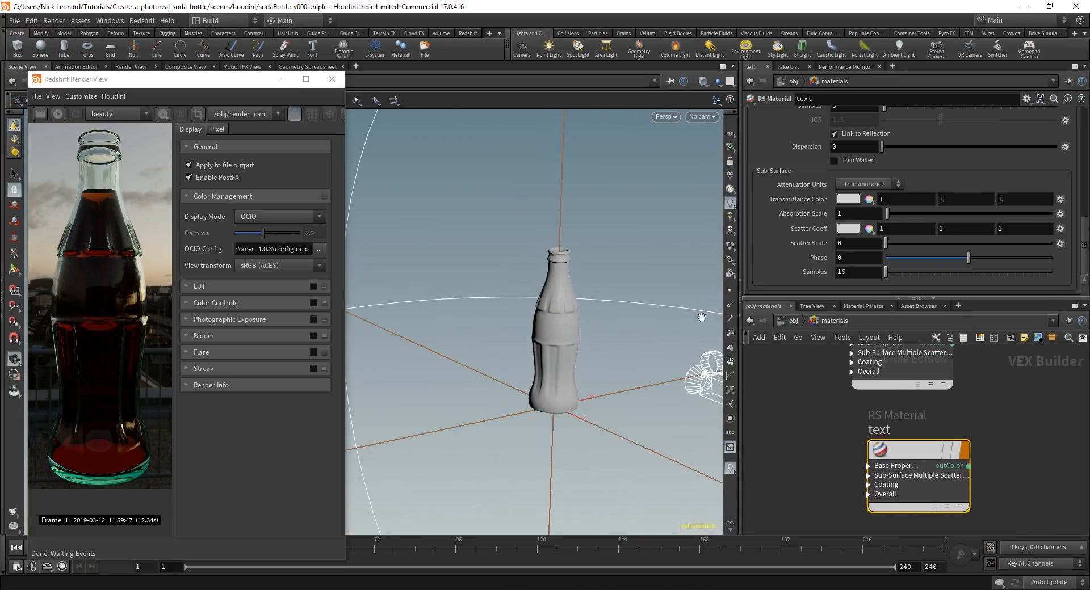
Step: Back at object level, select rslightdome1 and show its transform settings
left_click(795, 324)
scroll(879, 417, "down", 3)
middle_click_drag(1014, 419, 999, 458)
scroll(931, 417, "up", 1)
left_click_drag(943, 407, 903, 457)
right_click_drag(568, 341, 540, 311, "alt")
left_click(771, 116)
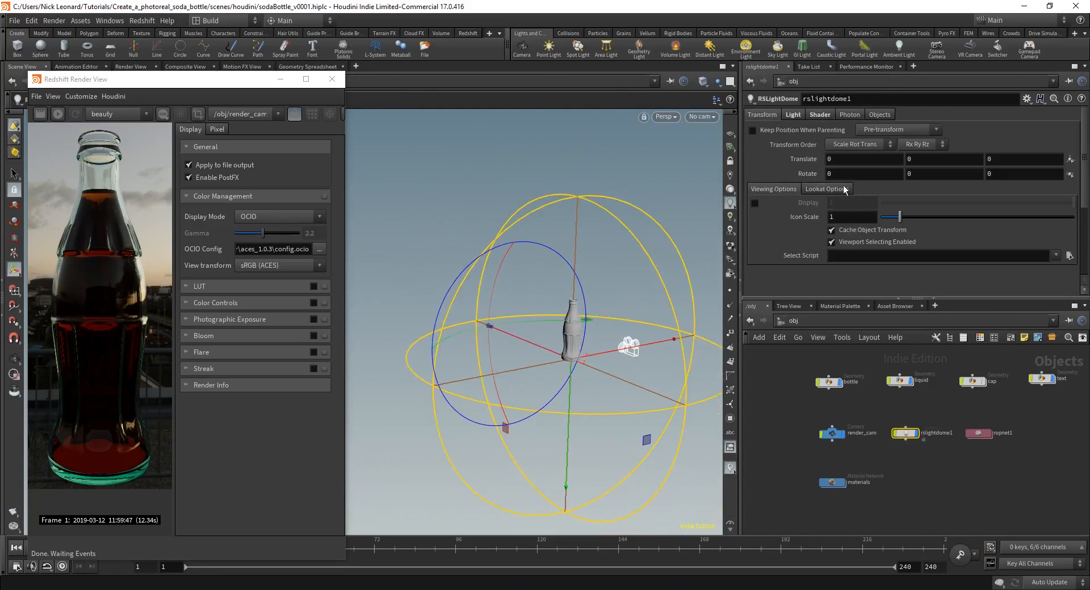
Step: Set the light dome's Icon Scale to 0 to hide its icon
left_click(778, 192)
type("0")
key("Return")
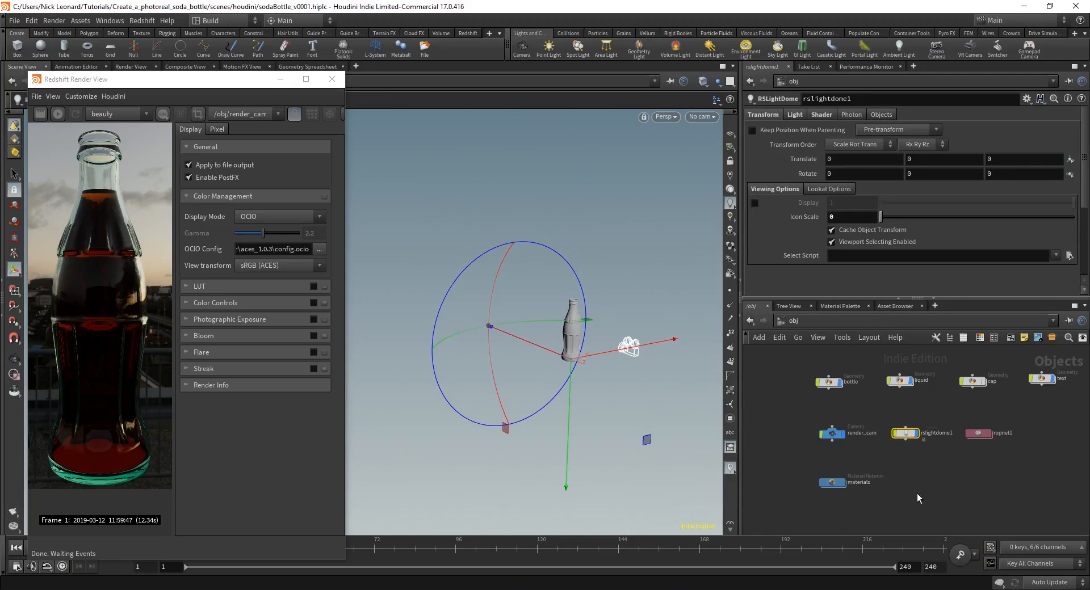
scroll(856, 451, "up", 3)
Step: Go back into the materials network and preview the text material on the bottle
double_click(802, 518)
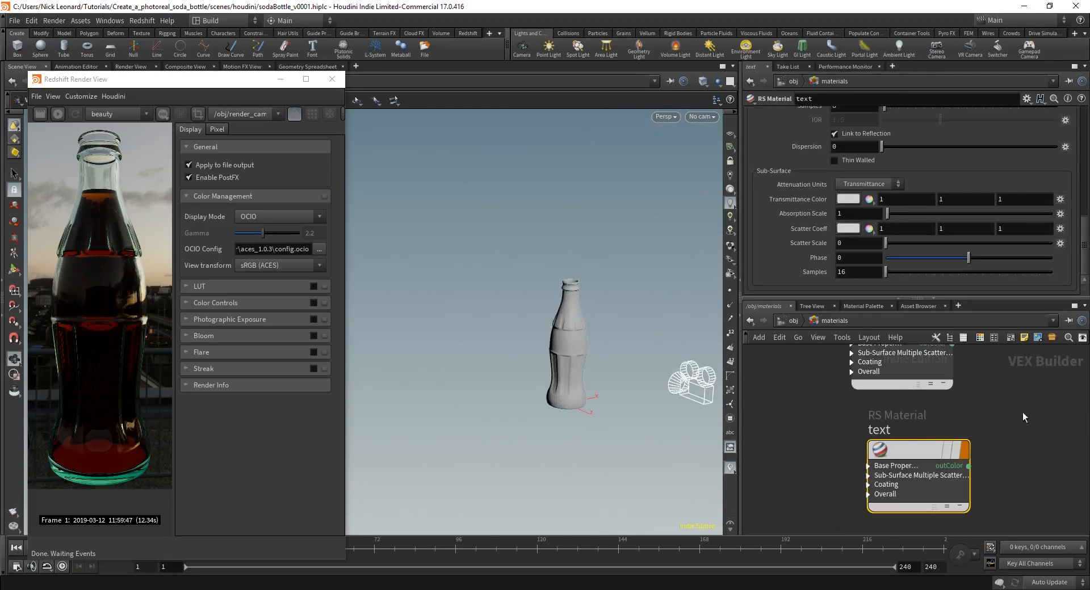
right_click_drag(584, 374, 704, 408, "alt")
right_click_drag(509, 370, 648, 339, "alt")
middle_click_drag(649, 338, 592, 372, "alt")
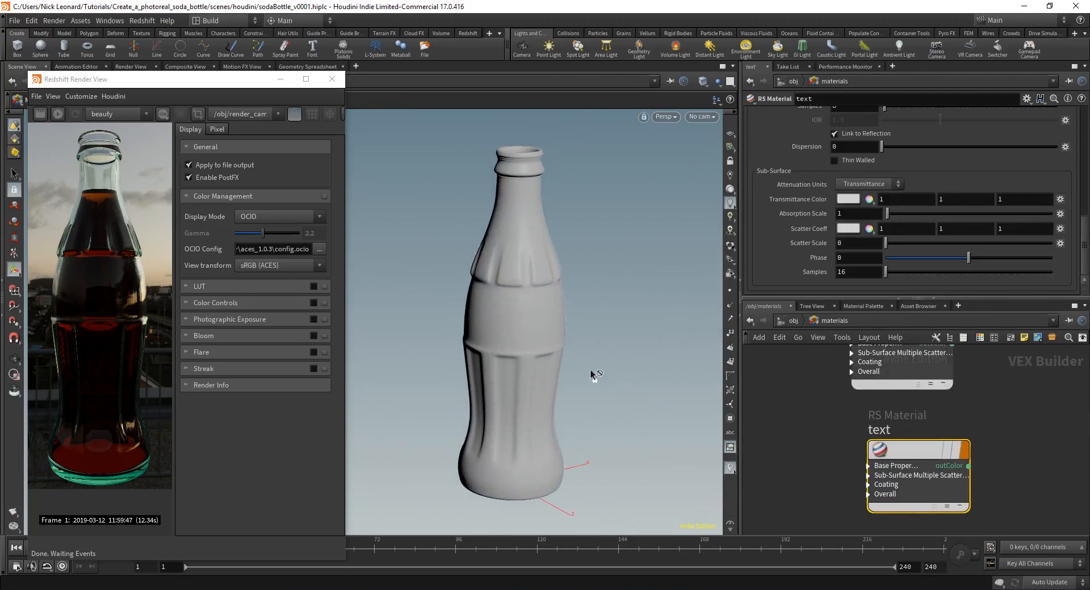
left_click_drag(593, 374, 783, 466)
left_click_drag(922, 455, 914, 454)
scroll(846, 170, "up", 10)
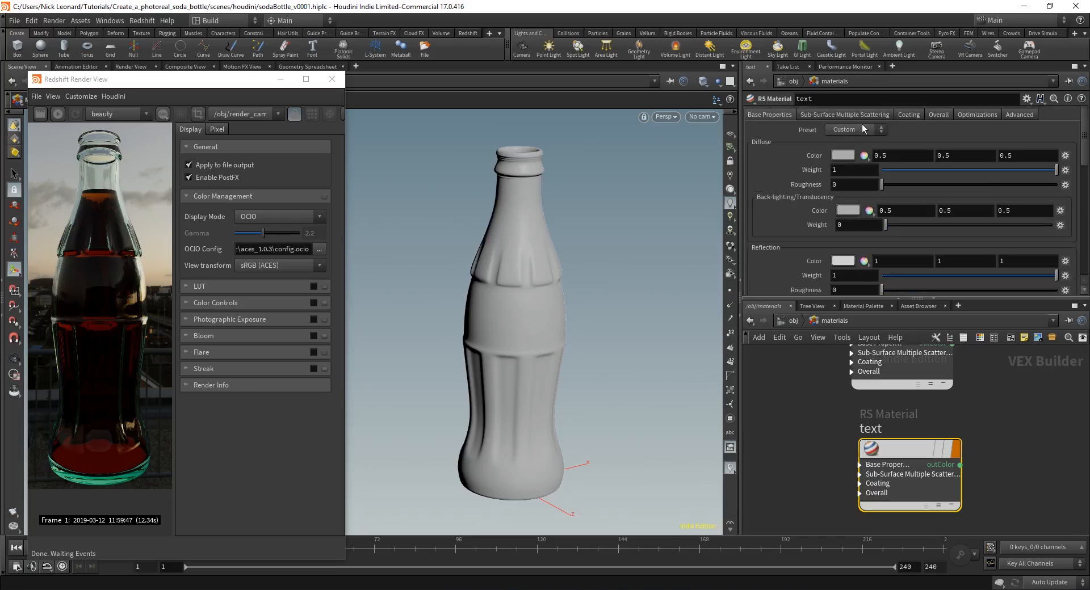
Step: Give the text material the Plastic preset, reflection roughness .3 and GGX BRDF
left_click(864, 129)
left_click(846, 182)
scroll(802, 193, "down", 3)
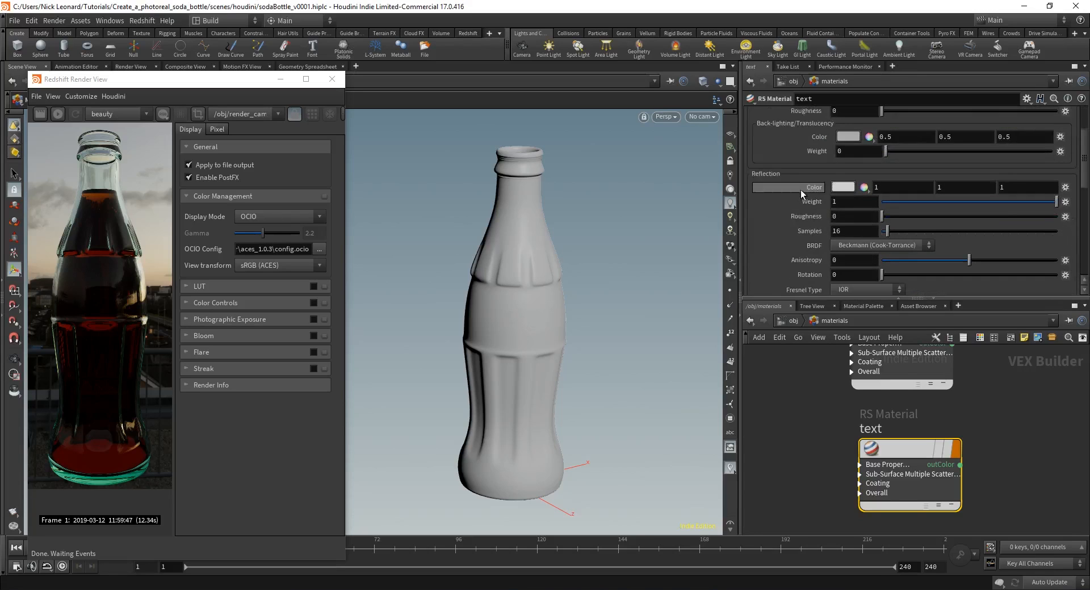
scroll(802, 193, "down", 1)
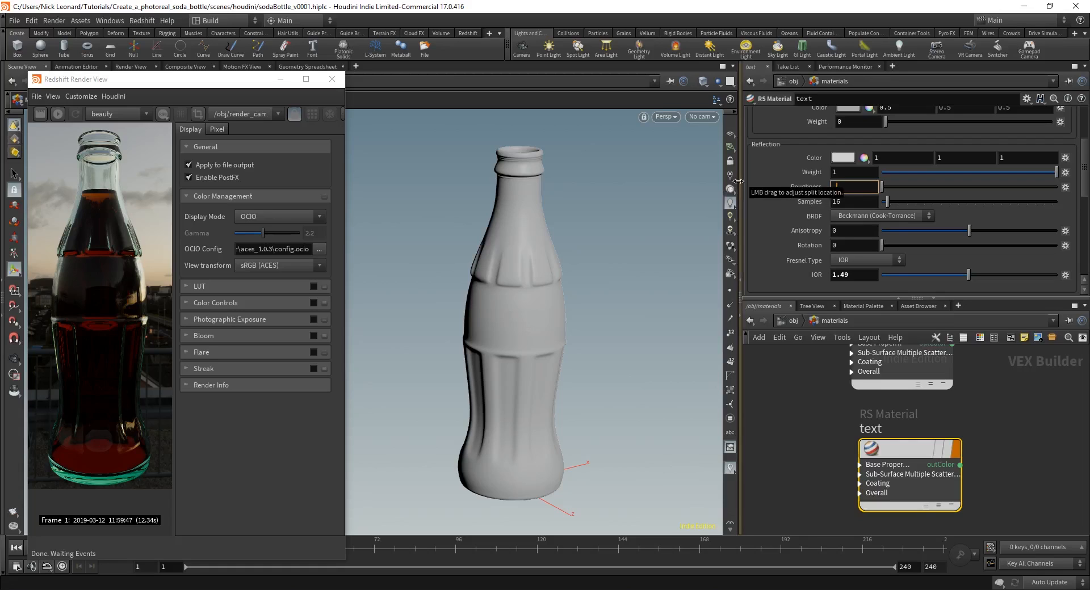
type(".3")
key("Return")
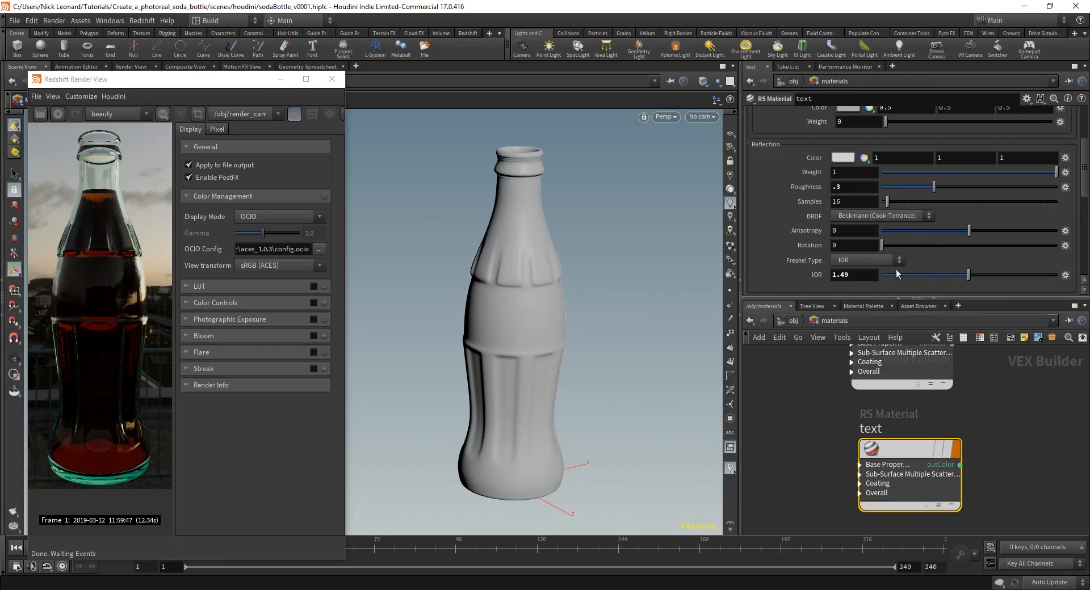
left_click(877, 216)
left_click(842, 238)
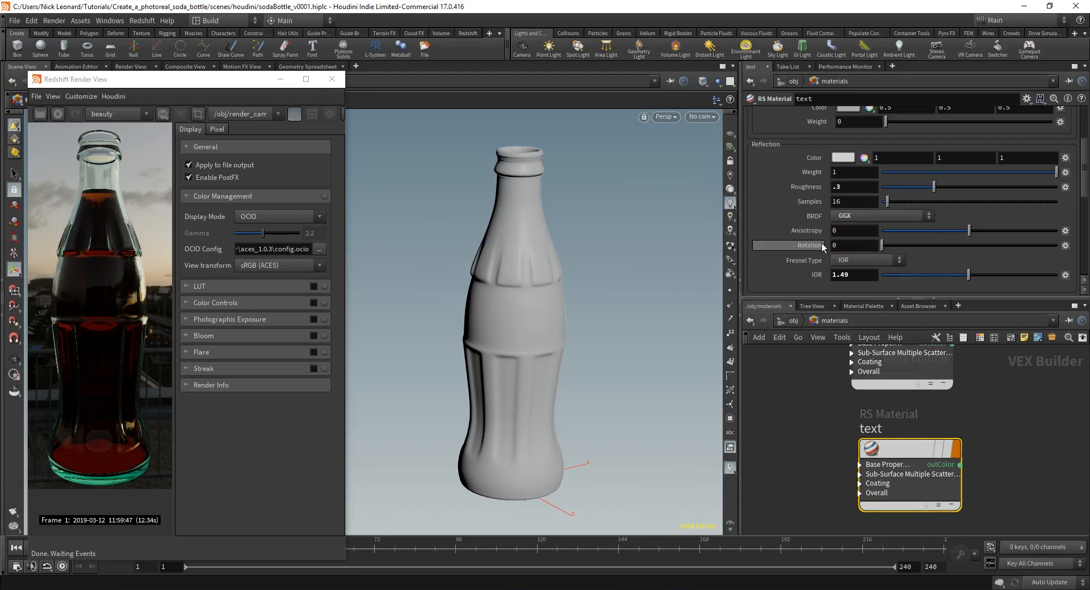
Step: Set the text material's diffuse colour to white, 1, 1, 1
scroll(811, 230, "down", 3)
scroll(812, 204, "up", 5)
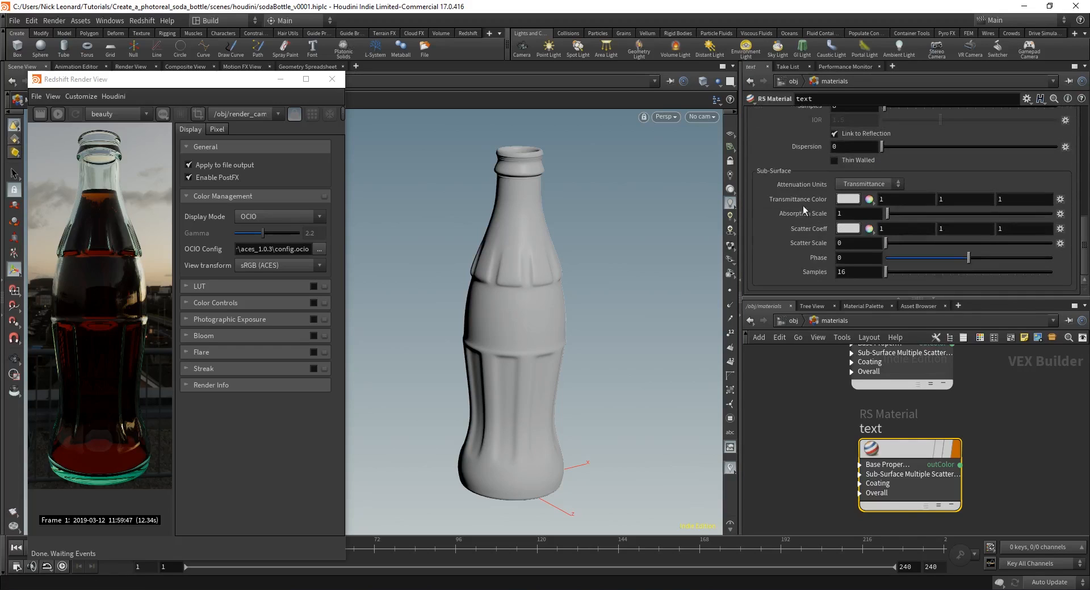
scroll(800, 214, "up", 2)
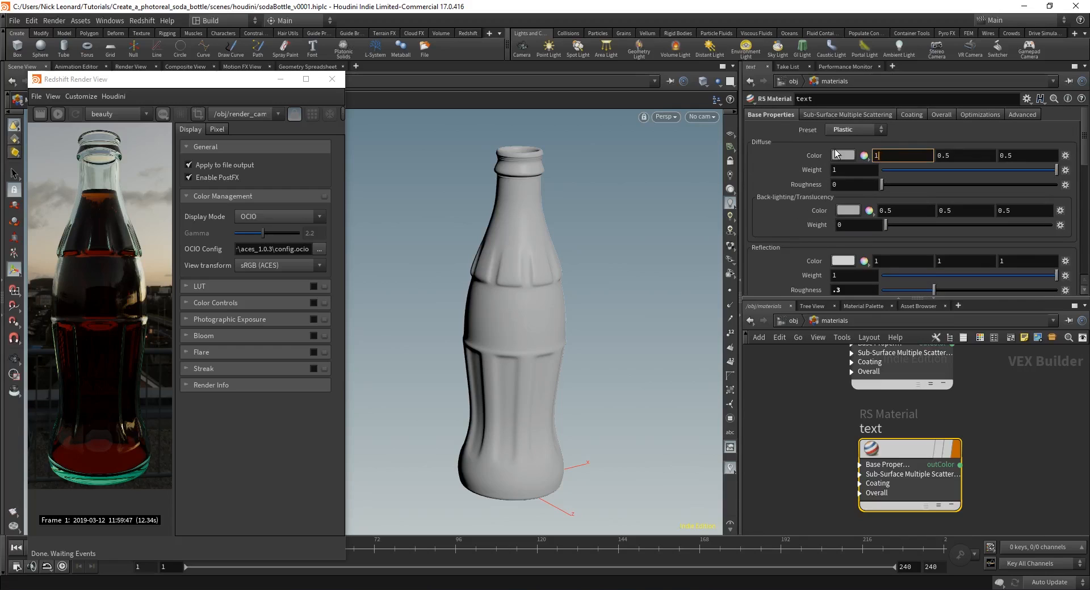
key("Tab")
type("1")
key("Tab")
type("1")
key("Return")
Step: Deselect the text material and orbit the view around the bottle
left_click(823, 478)
left_click_drag(569, 320, 535, 315, "alt")
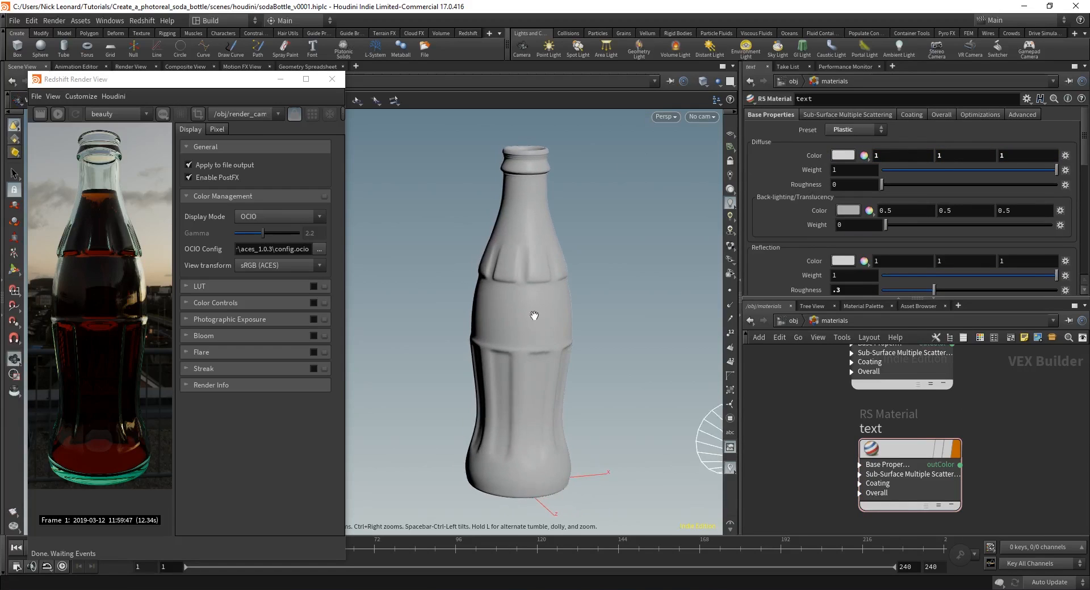
middle_click_drag(559, 310, 537, 315, "alt")
left_click(703, 117)
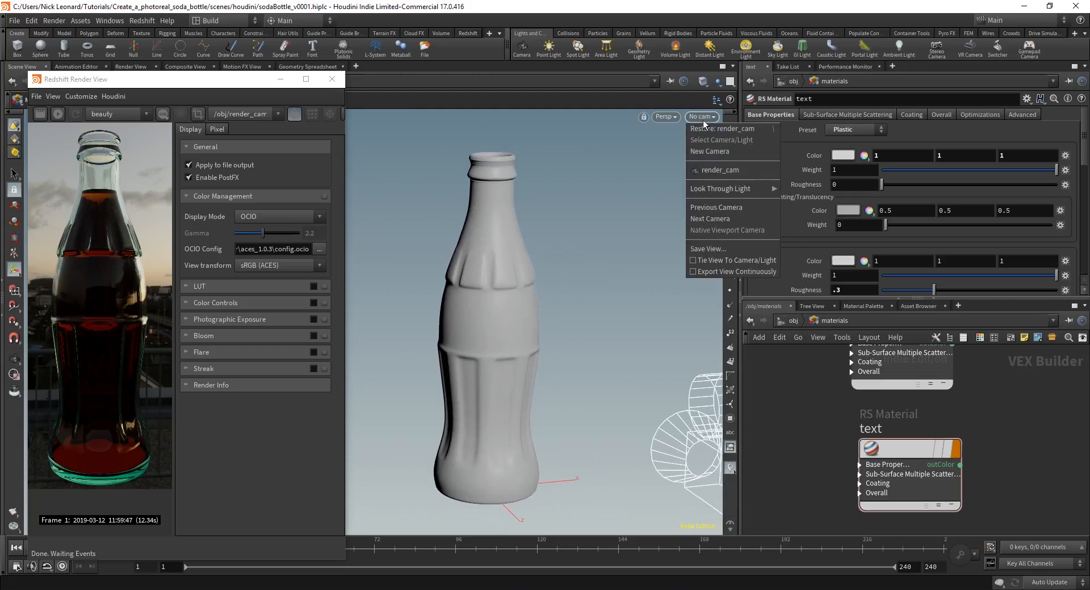
Step: Look through render_cam, select the text object, and enlarge the render window
left_click(711, 169)
left_click(783, 320)
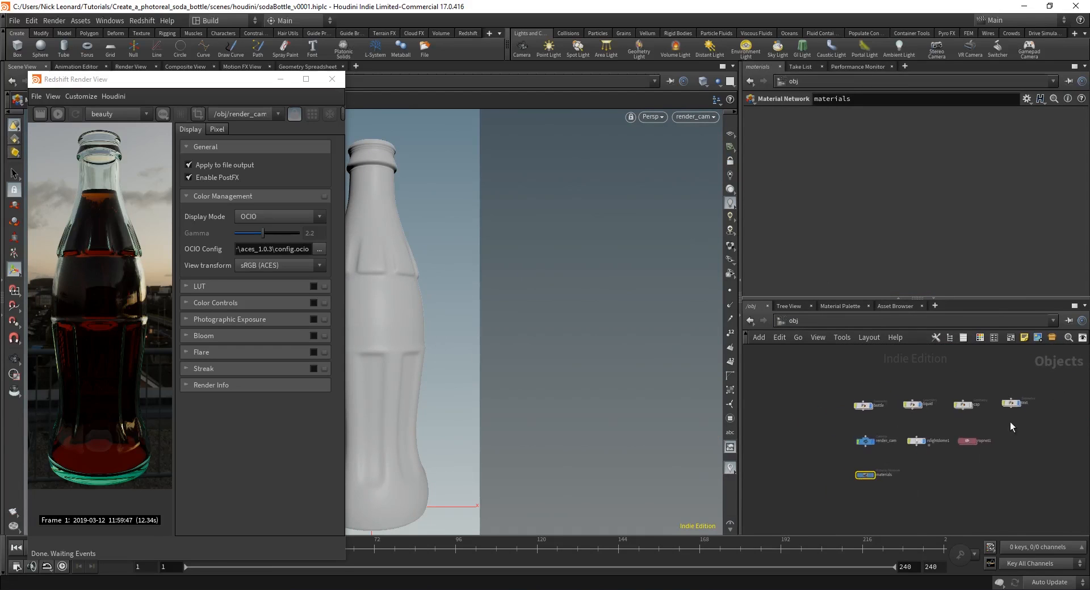
left_click(1010, 395)
left_click_drag(153, 96, 170, 76)
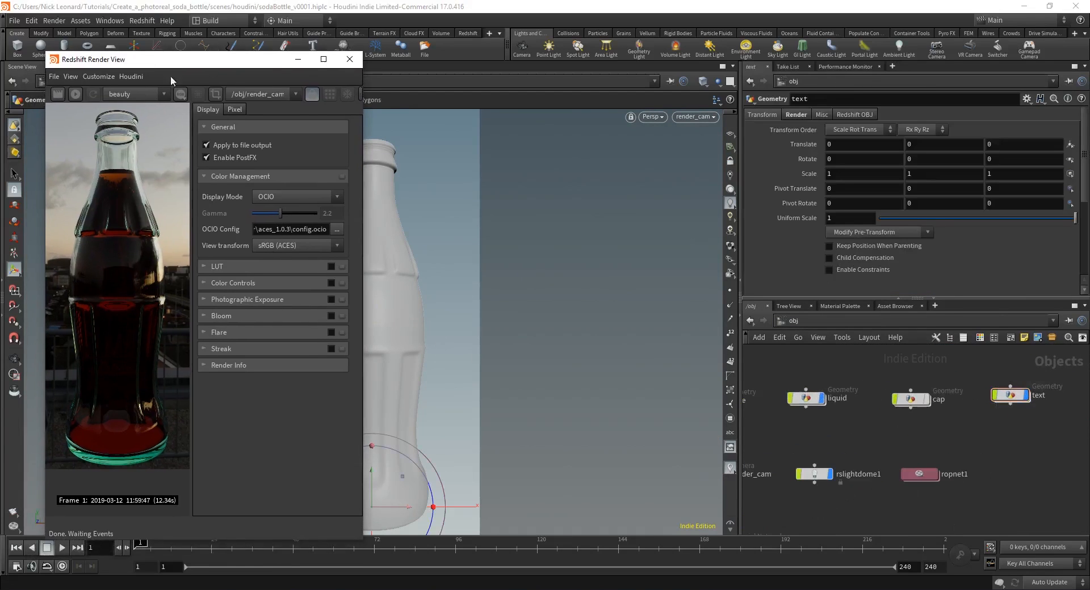
left_click_drag(276, 99, 250, 66)
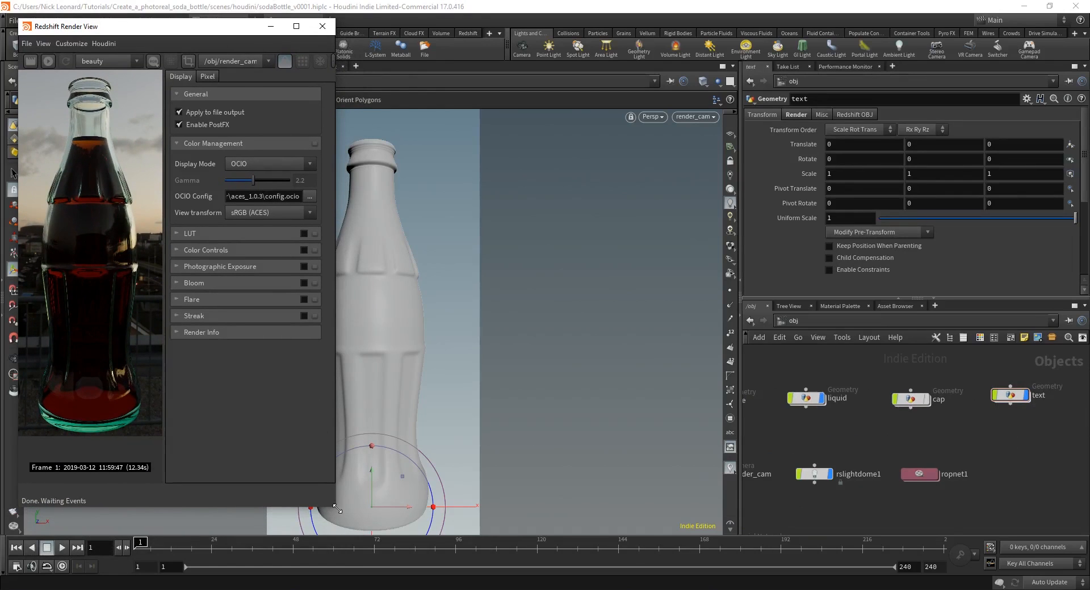
left_click_drag(337, 509, 421, 561)
Step: Re-render the bottle with the white SODA lettering, stop the render, then select the cap
left_click(50, 61)
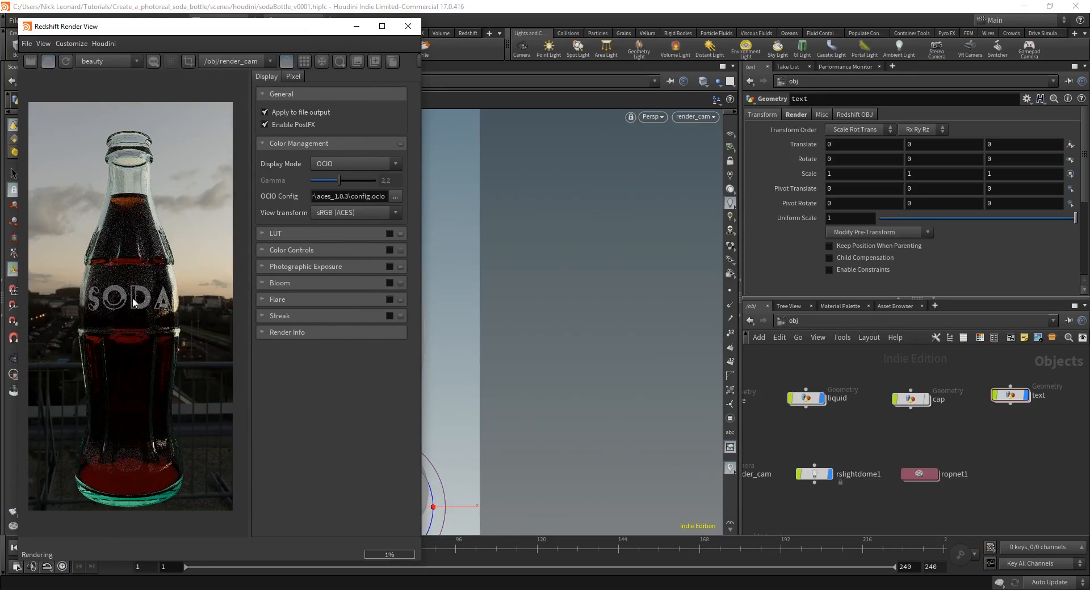
scroll(132, 298, "up", 5)
scroll(145, 324, "down", 6)
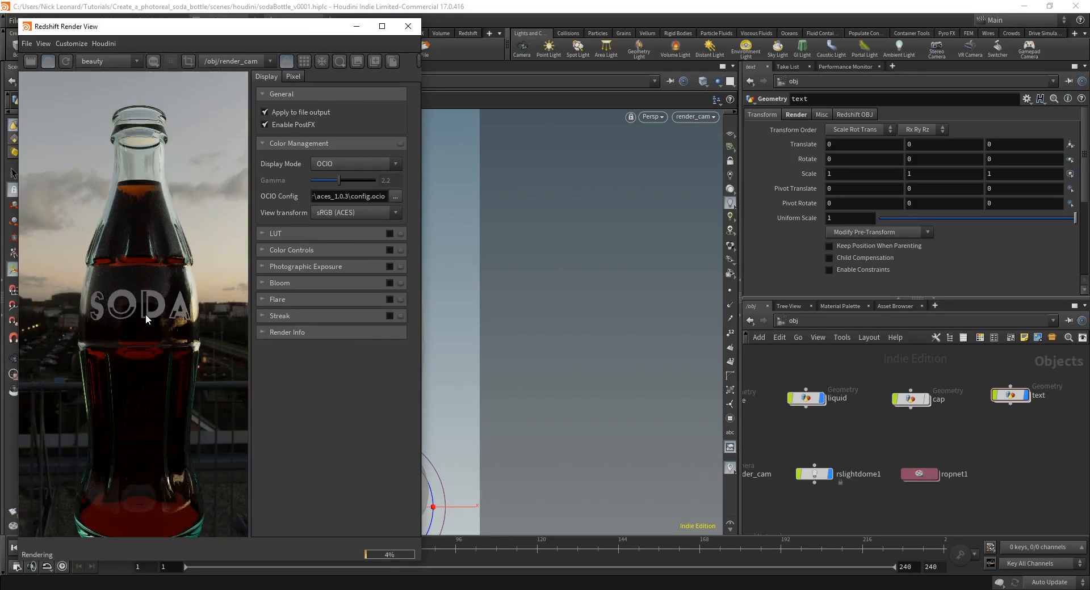
left_click_drag(168, 330, 158, 334)
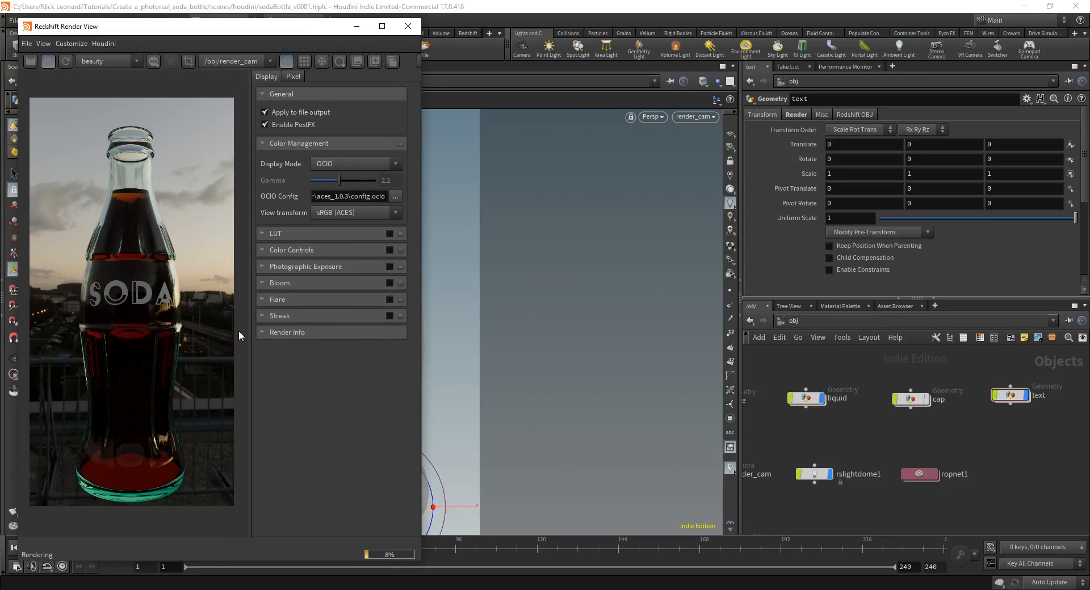
left_click(50, 62)
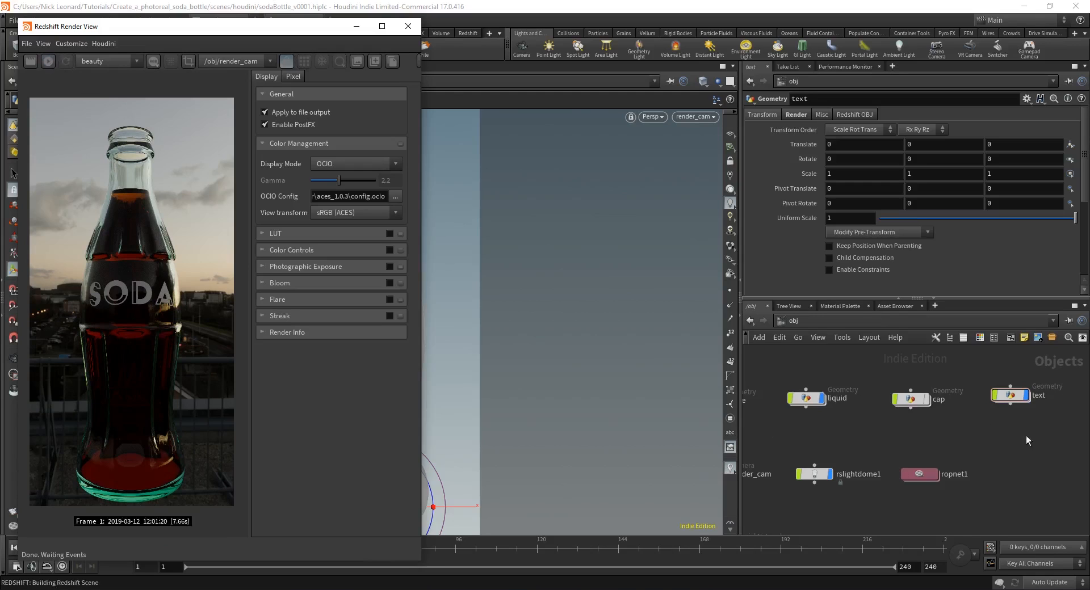
middle_click_drag(889, 431, 911, 434)
left_click(940, 404)
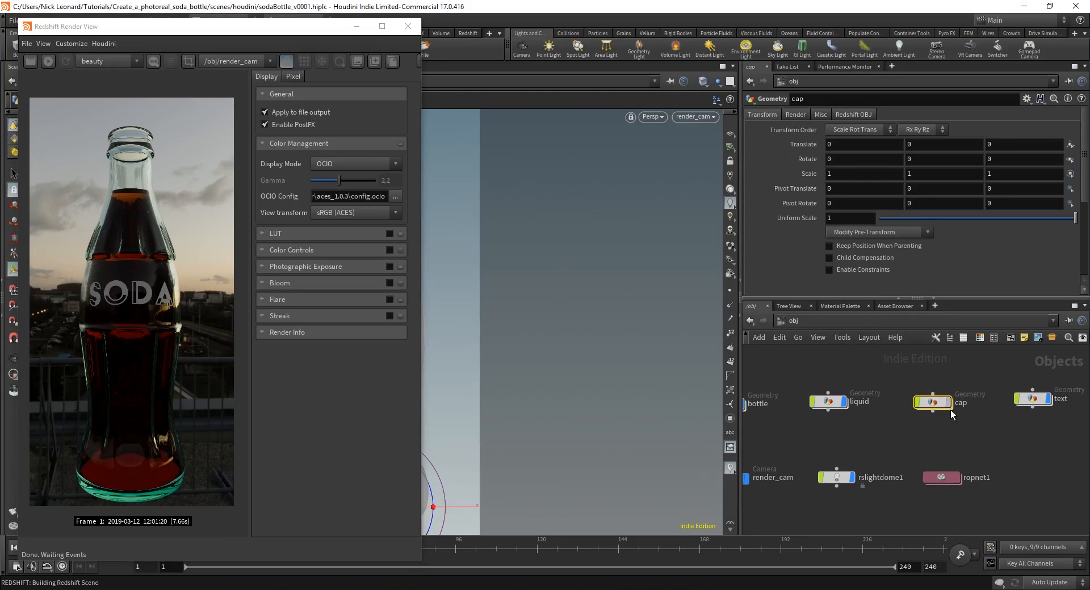
Step: Go inside the materials network and frame the existing text material node
middle_click_drag(901, 446, 959, 436)
scroll(939, 442, "down", 1)
left_click(939, 442)
mouse_move(992, 393)
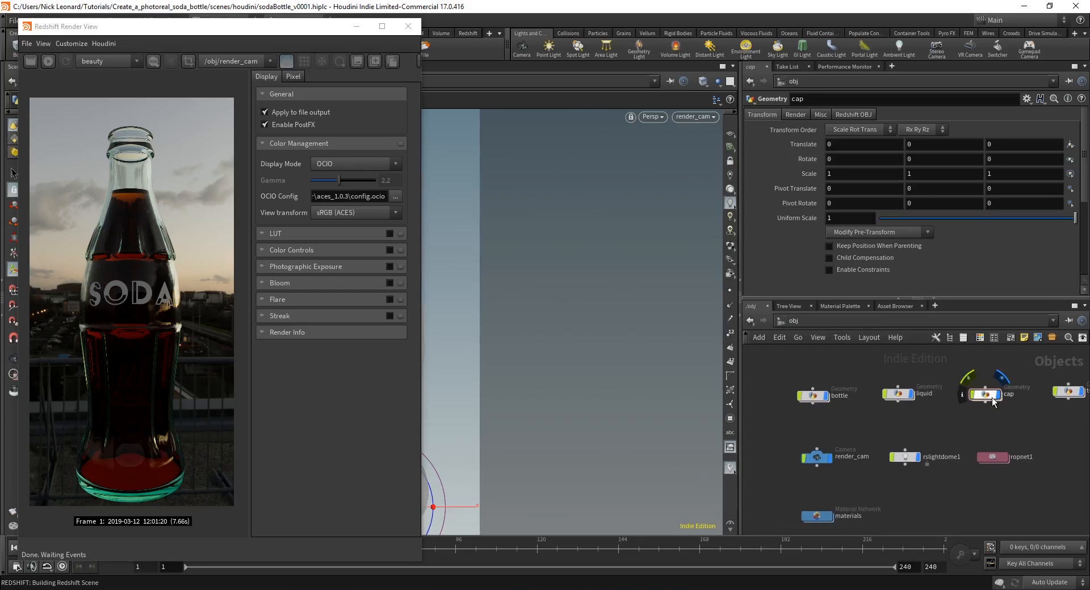
middle_click_drag(922, 509, 851, 492)
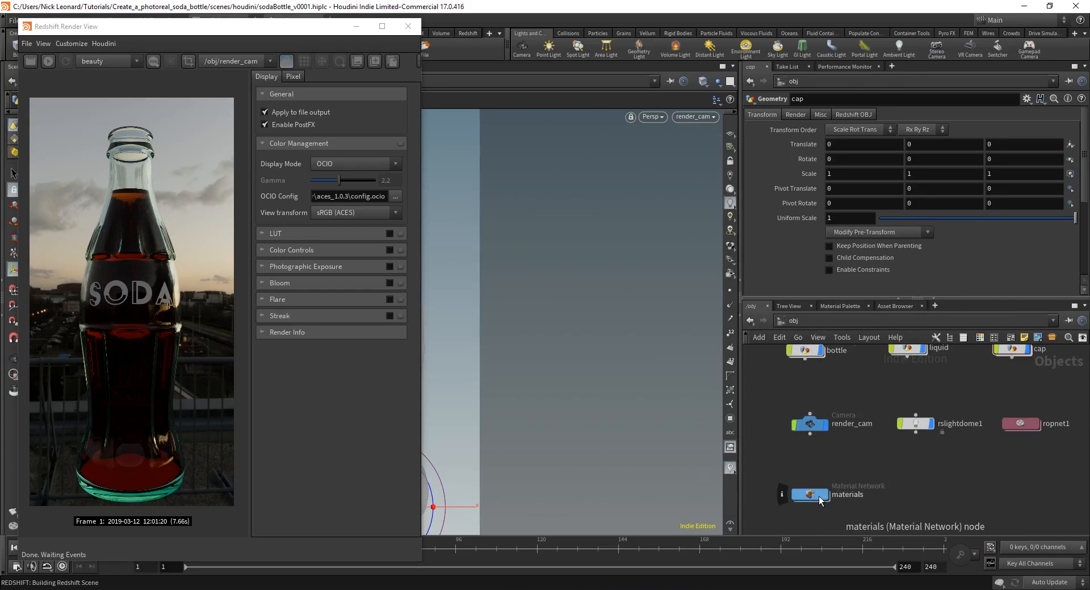
double_click(820, 496)
middle_click_drag(1013, 478, 985, 409)
scroll(972, 443, "up", 2)
mouse_move(918, 499)
middle_mouse_down()
mouse_move(913, 483)
mouse_move(925, 485)
middle_mouse_up()
left_click(913, 483)
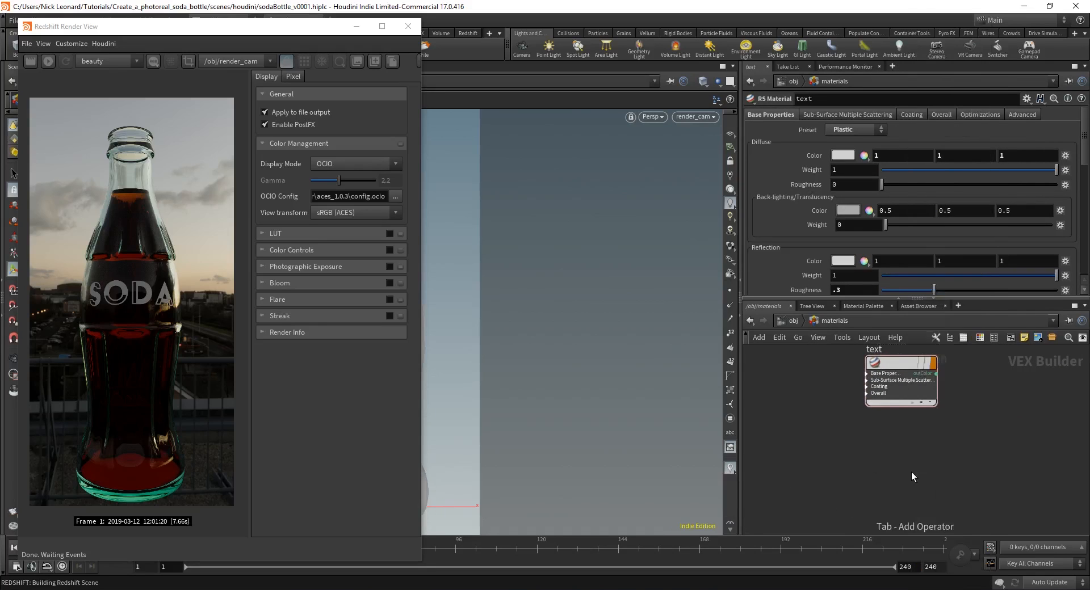
Step: Add an RS Material (rsmat) below the text material and rename it cap
key("Tab")
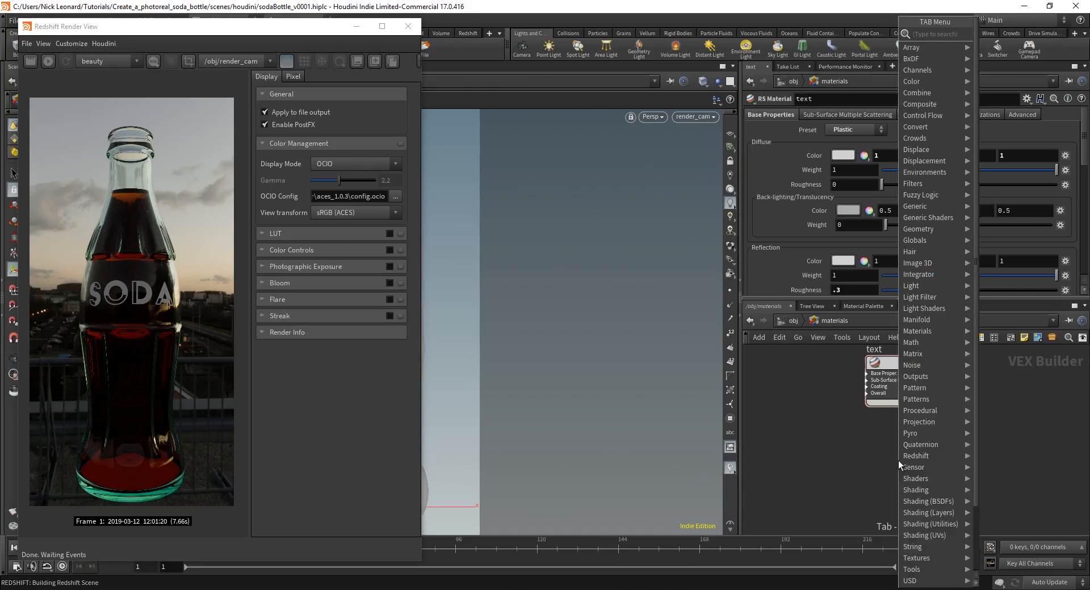
type("rsmater")
key("Return")
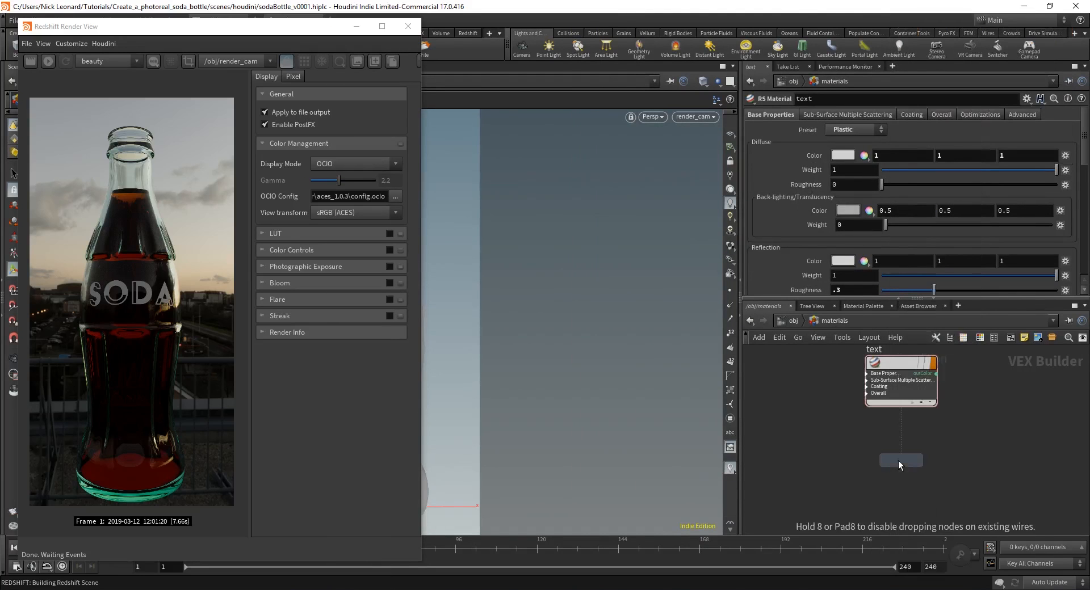
left_click(898, 461)
double_click(901, 445)
type("c")
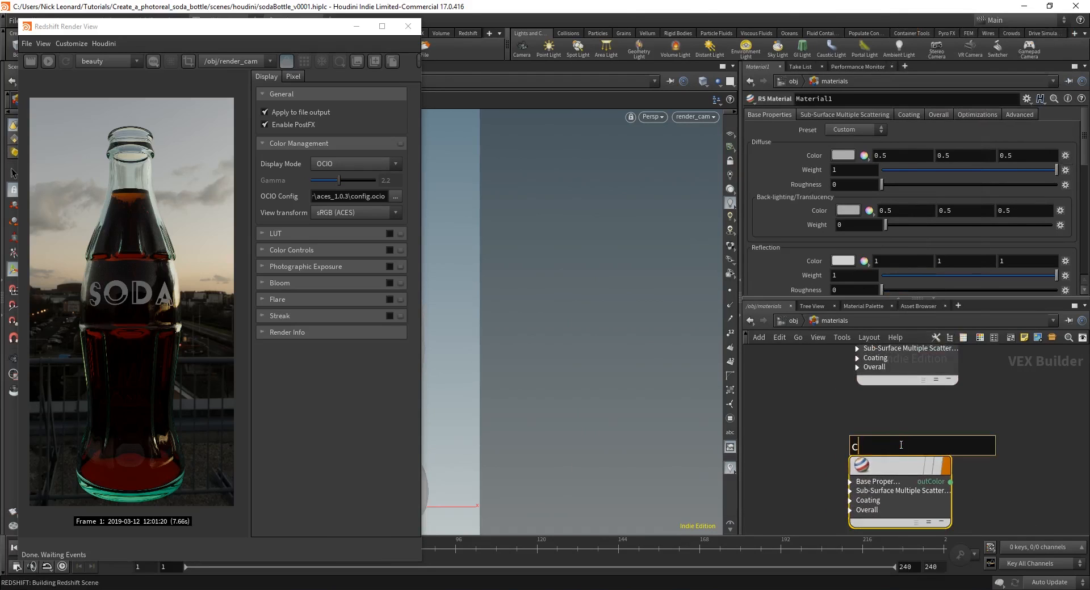
type("ap")
key("Return")
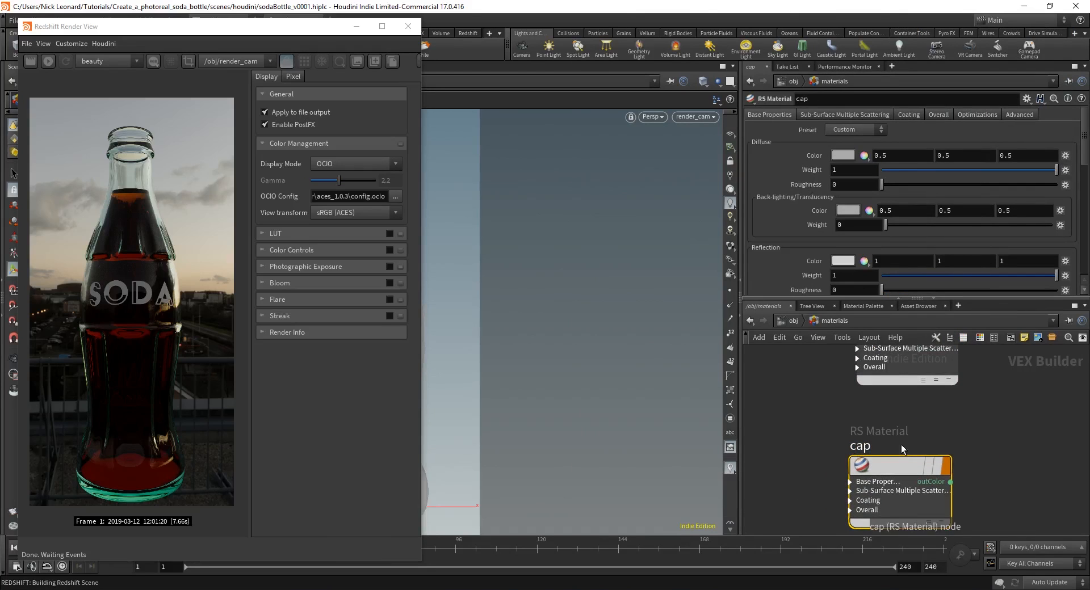
Step: Apply the Gold preset to the cap material
left_click(851, 133)
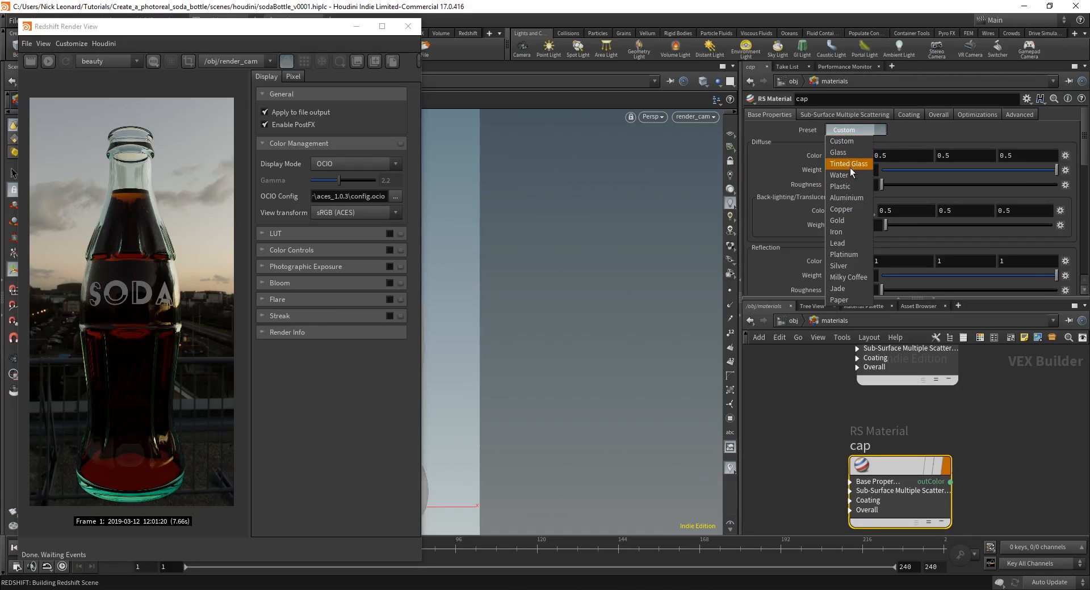
left_click(843, 219)
scroll(788, 221, "down", 5)
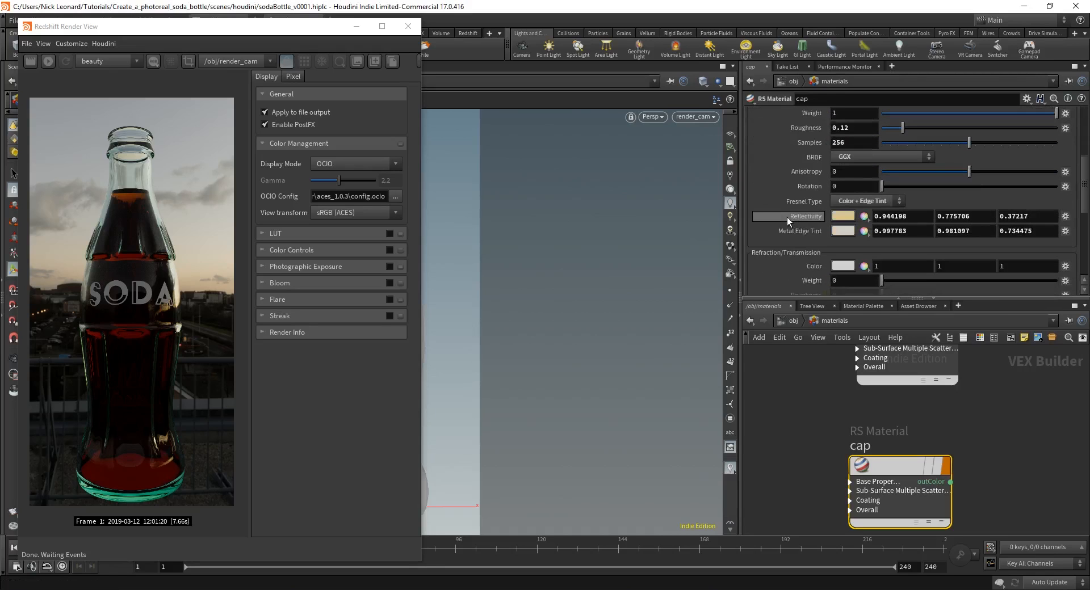
Step: Return to /obj, re-enter the materials network, and reposition the Render View window
left_click(791, 321)
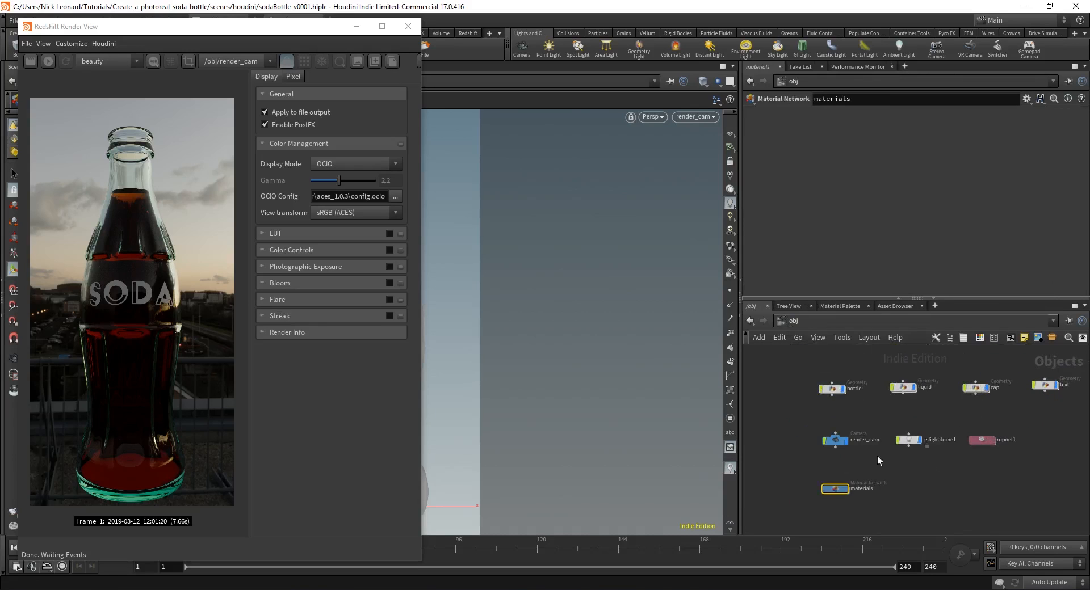
double_click(834, 488)
left_click_drag(326, 29, 327, 340)
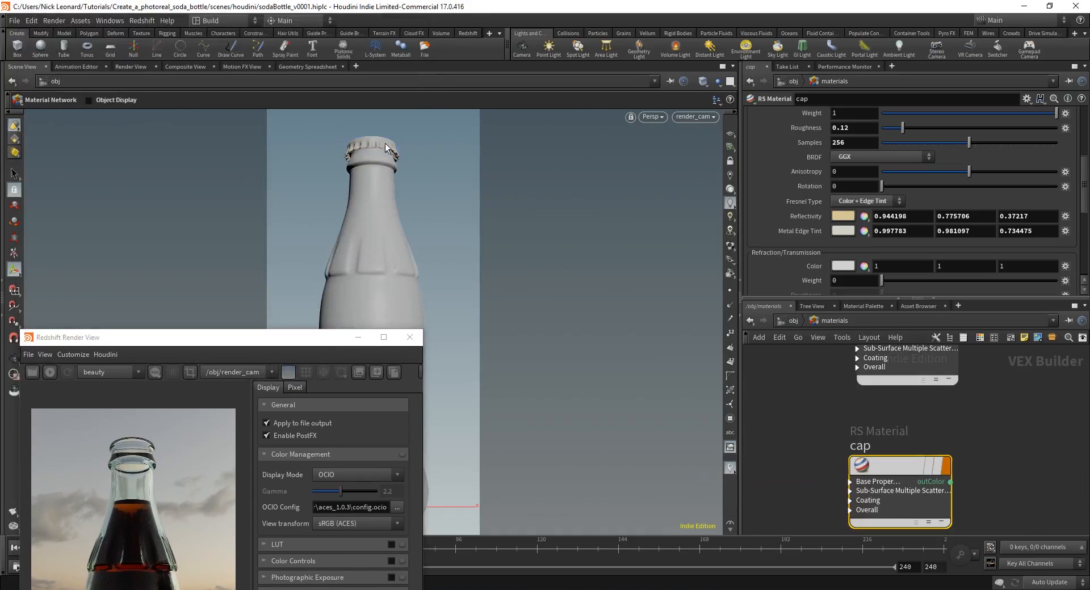
left_click_drag(325, 341, 337, 48)
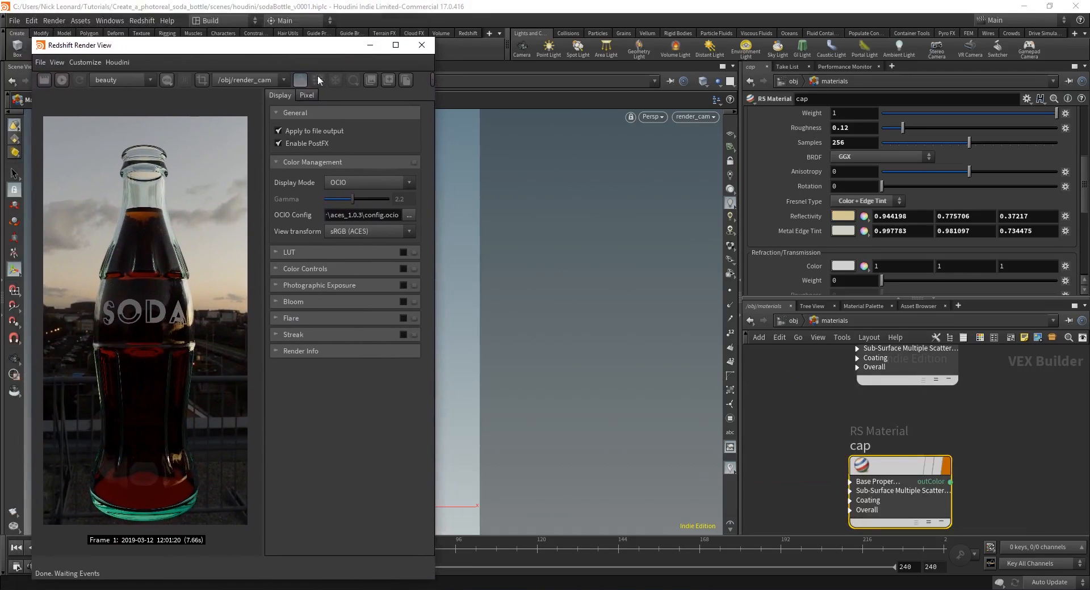
Step: Re-render the bottle and desaturate the cap's reflectivity colour to a paler gold
left_click(62, 80)
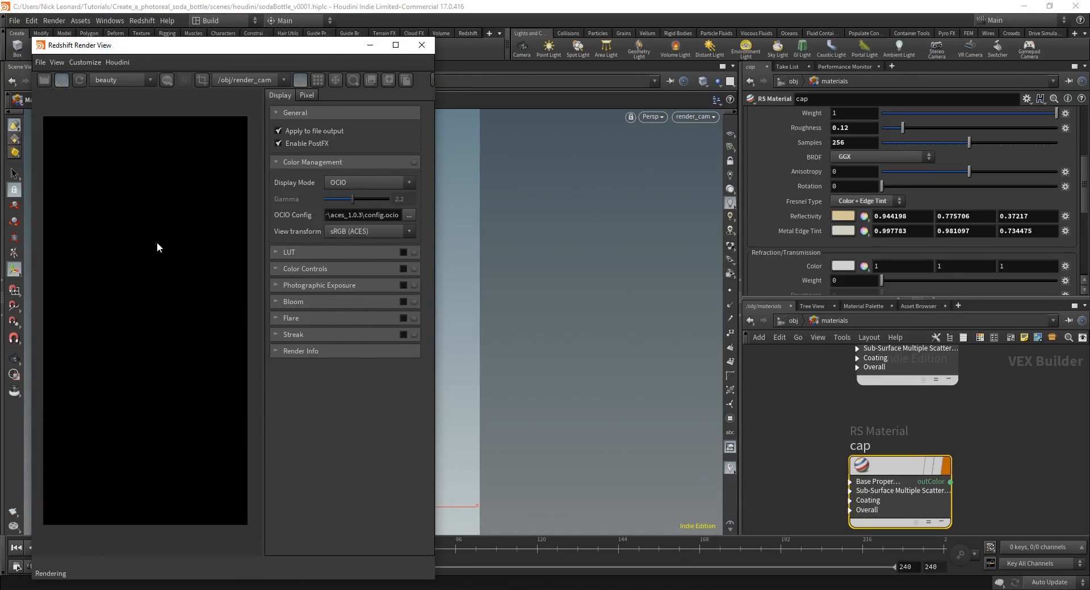
scroll(142, 179, "up", 4)
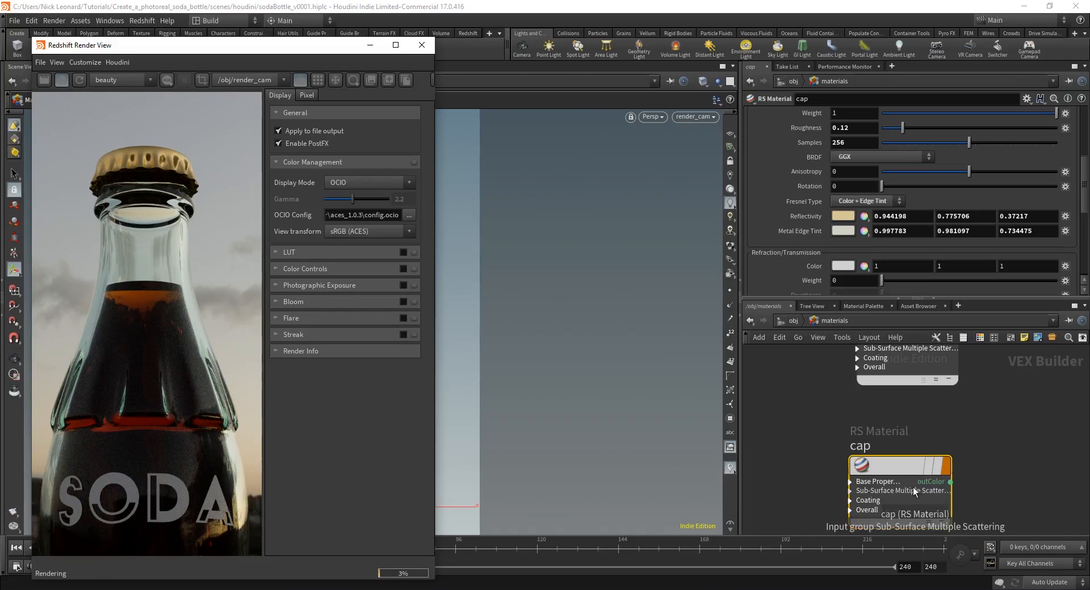
left_click_drag(915, 466, 915, 459)
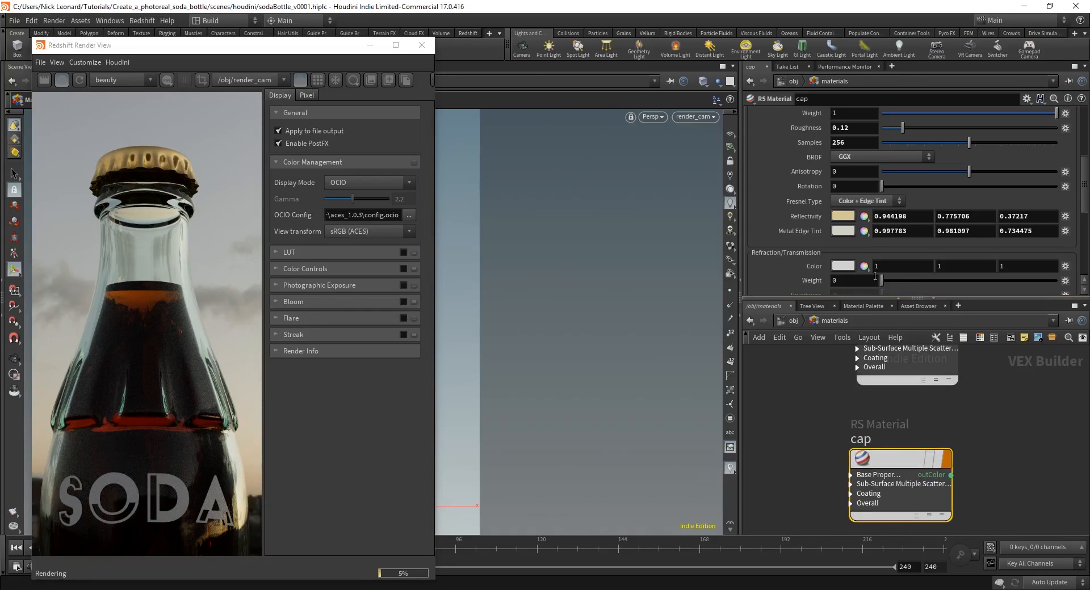
left_click(844, 216)
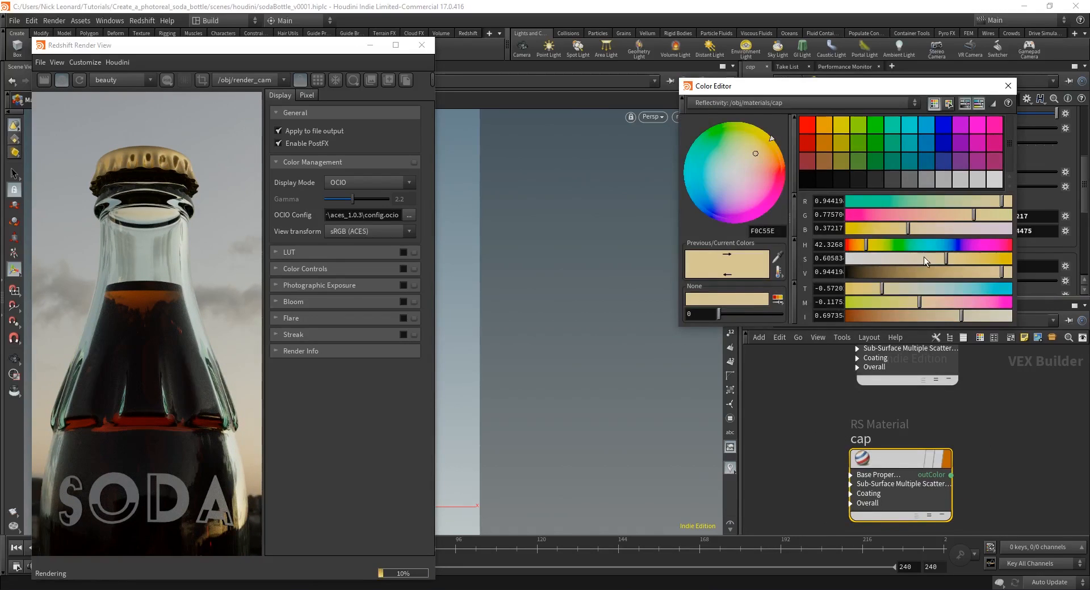
left_click_drag(925, 257, 894, 260)
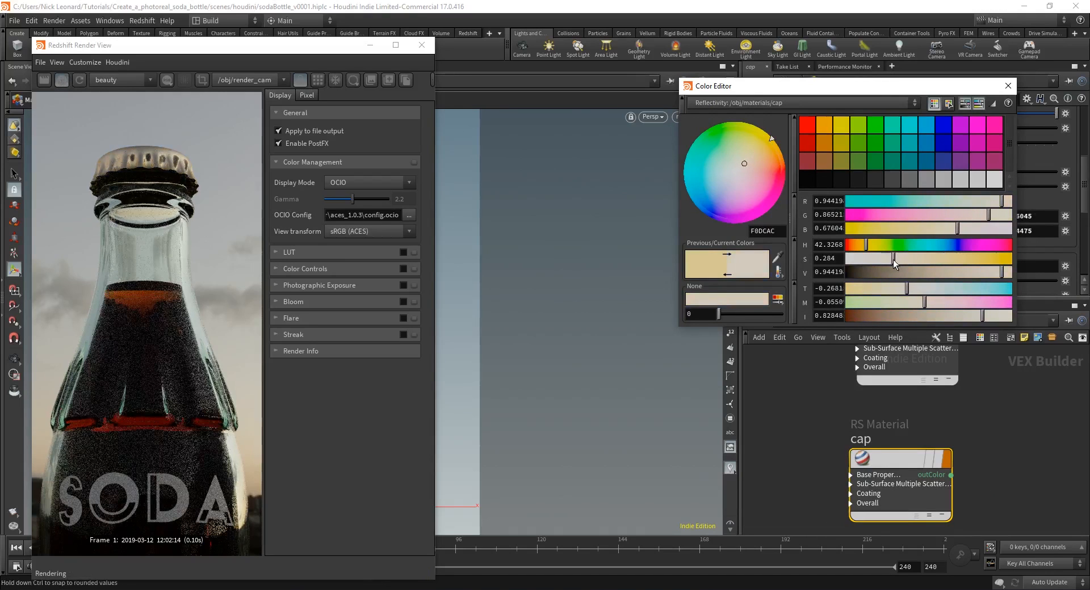
left_click(1008, 86)
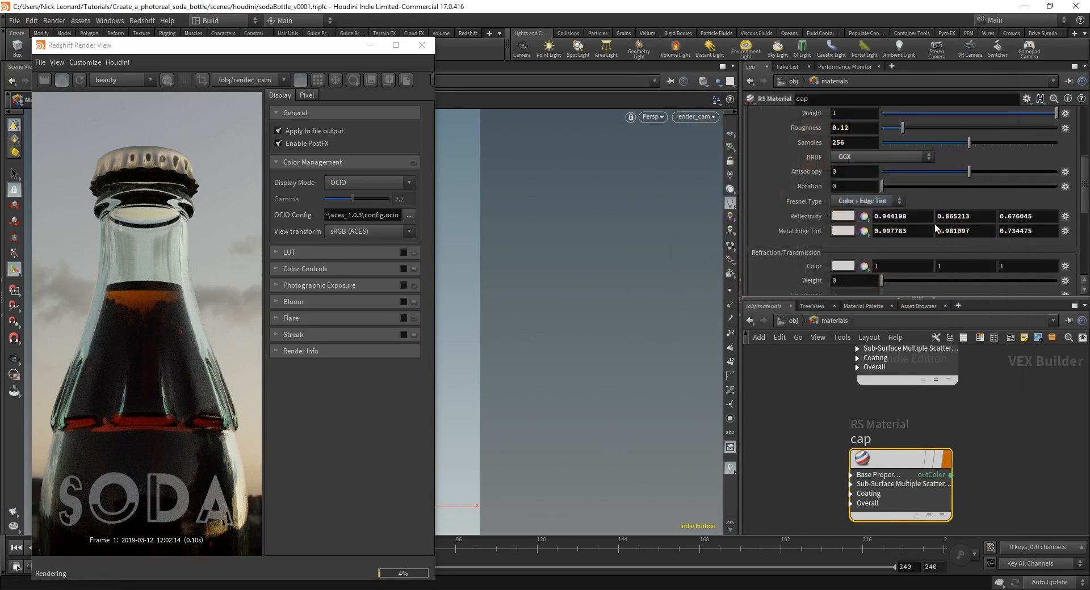
Step: Set the cap's reflection roughness to .25
scroll(935, 228, "up", 3)
left_click_drag(856, 216, 824, 216)
type(".2")
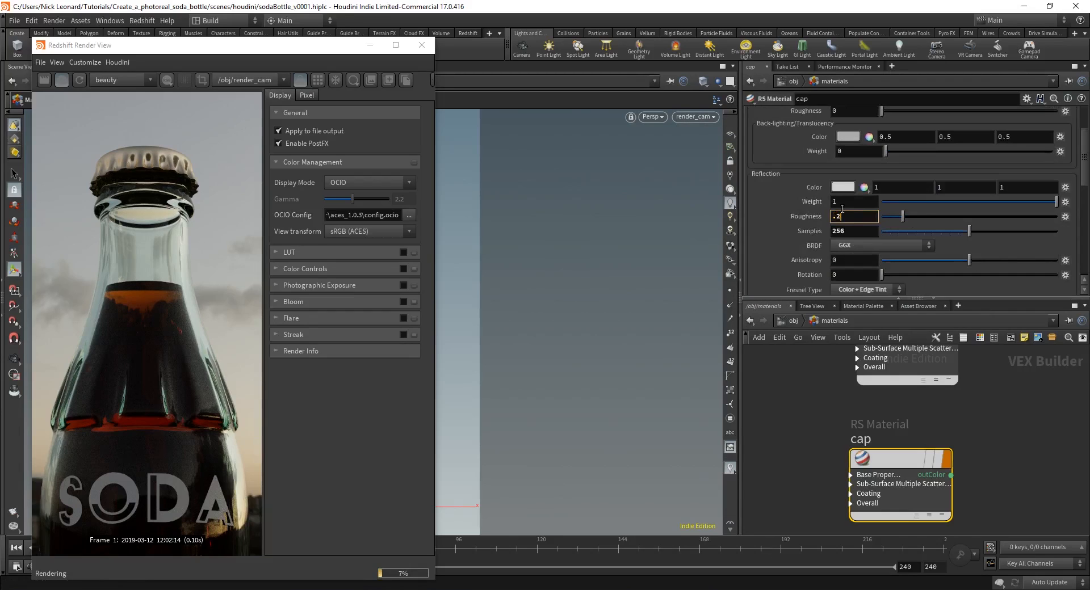
type("5")
key("Return")
Step: Recentre the rendered bottle, nudge the cap node up, and return to the object level
scroll(146, 157, "up", 3)
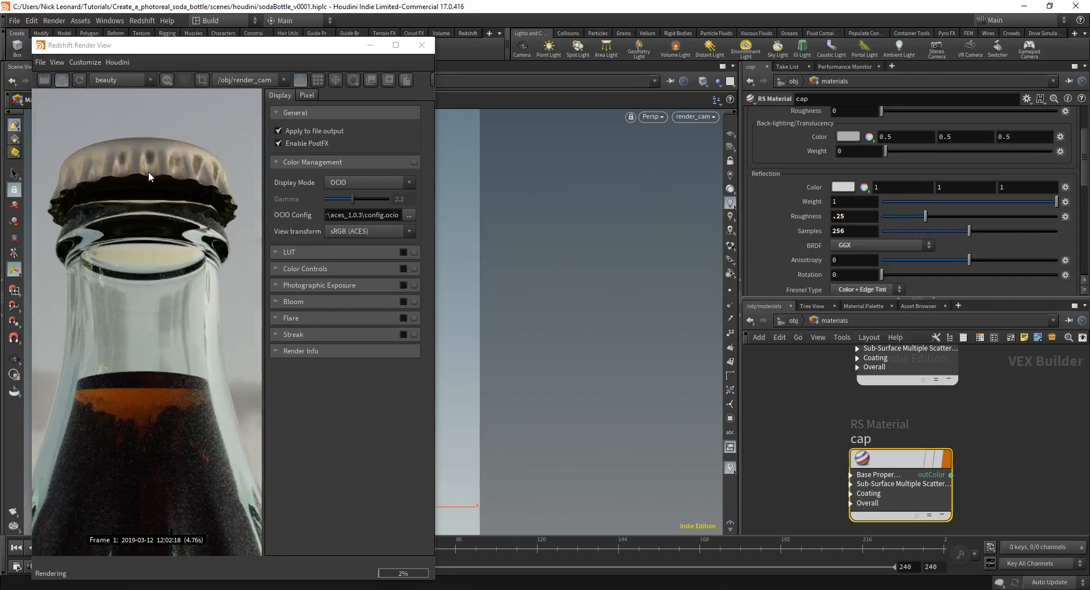
scroll(148, 171, "down", 3)
scroll(190, 227, "down", 1)
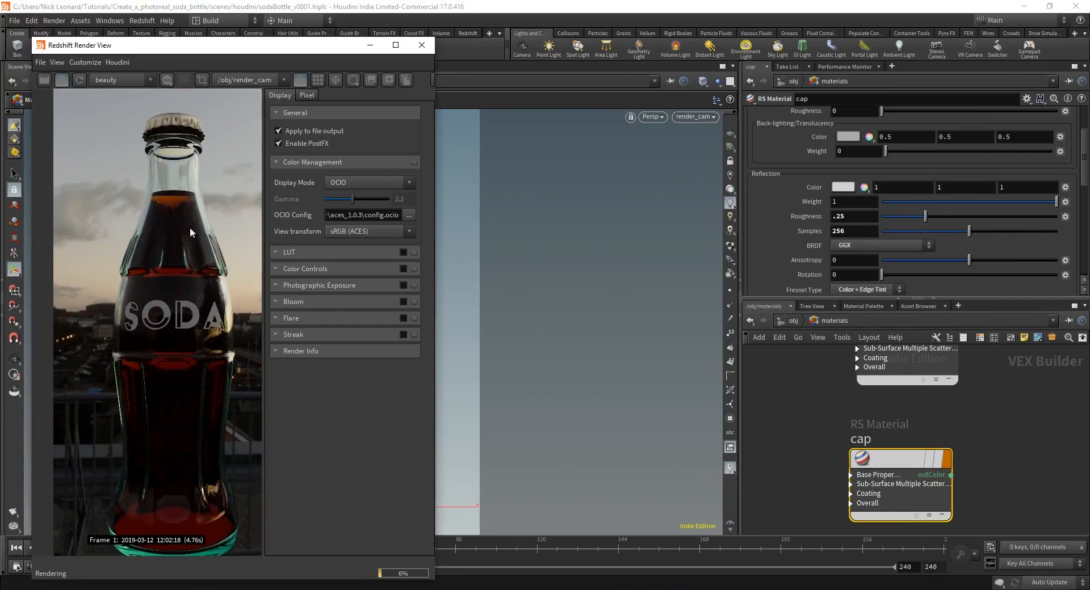
scroll(162, 165, "up", 4)
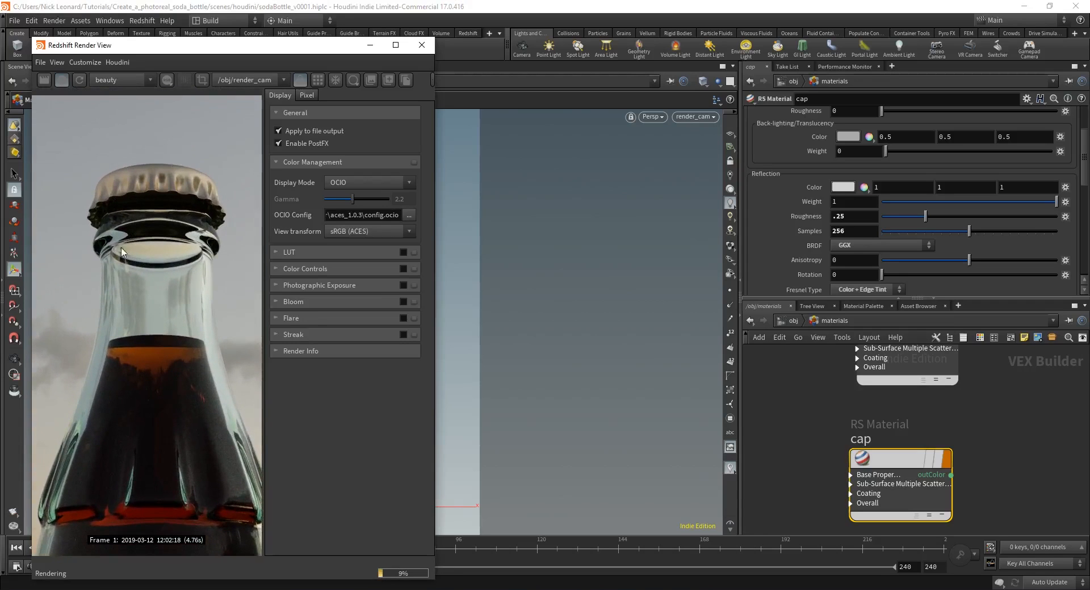
scroll(121, 252, "down", 5)
scroll(181, 342, "up", 1)
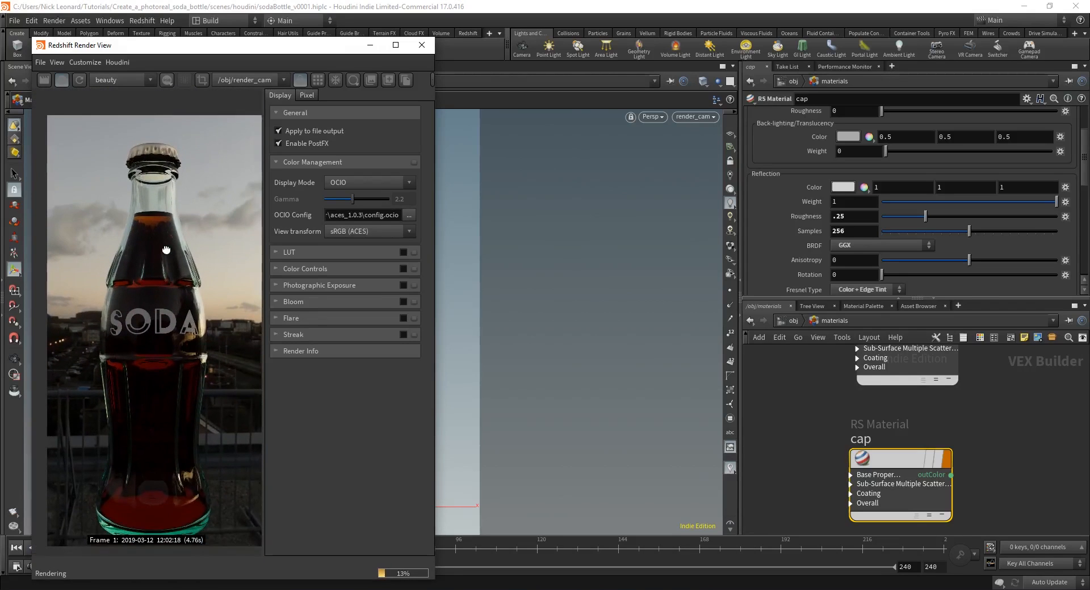
middle_click_drag(166, 250, 162, 234)
left_click_drag(884, 459, 891, 455)
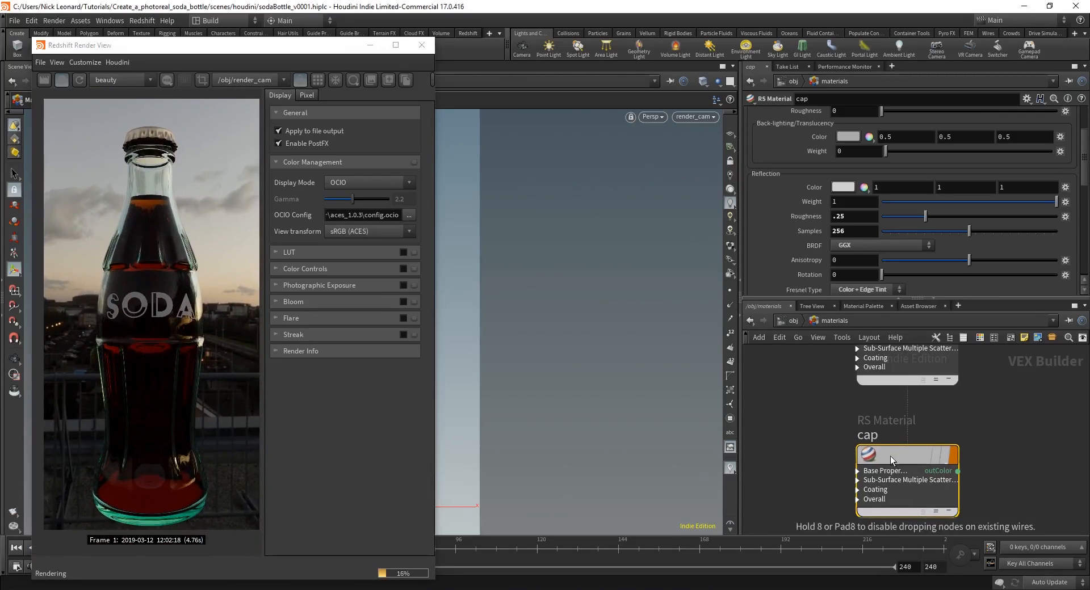
scroll(823, 216, "down", 4)
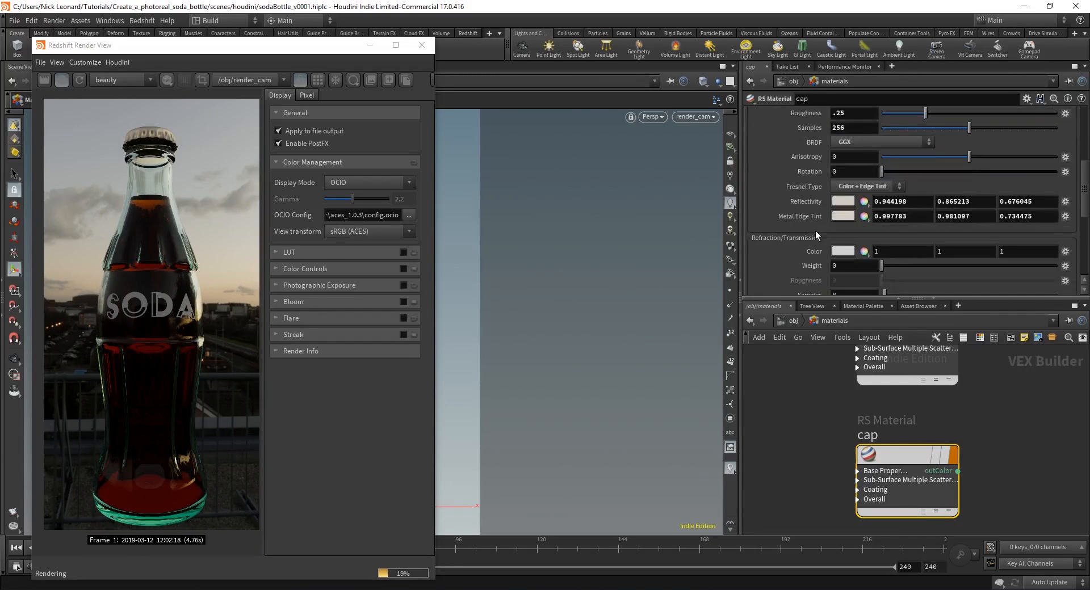
scroll(815, 230, "up", 8)
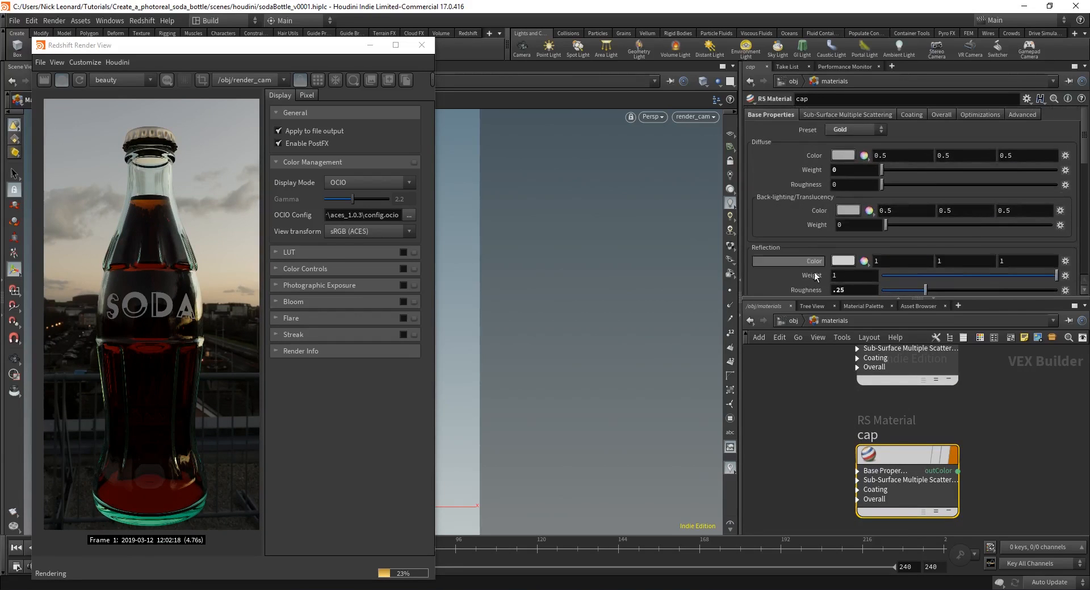
left_click(792, 321)
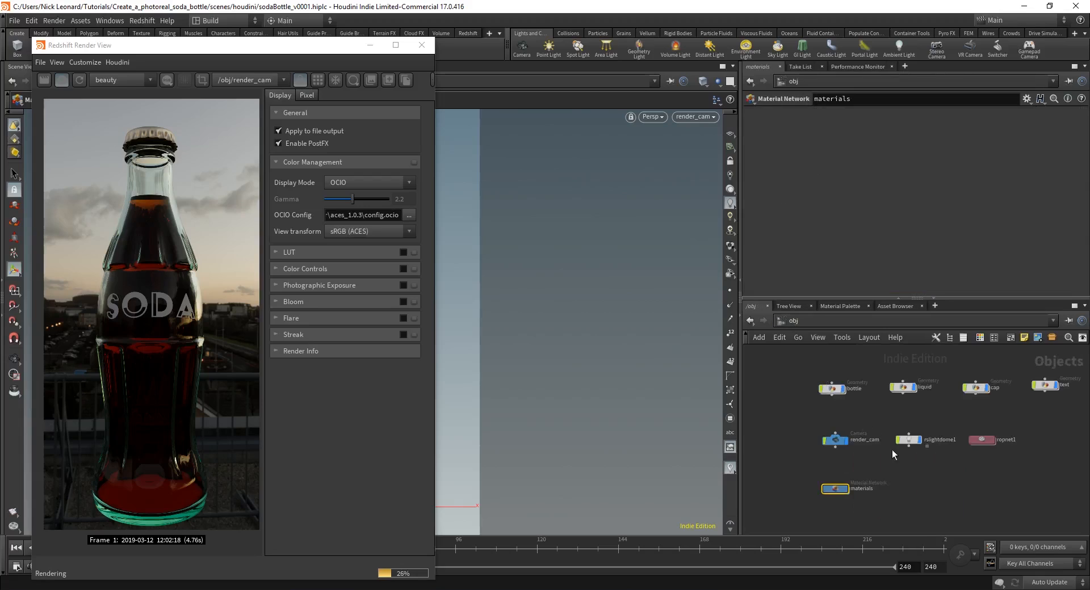